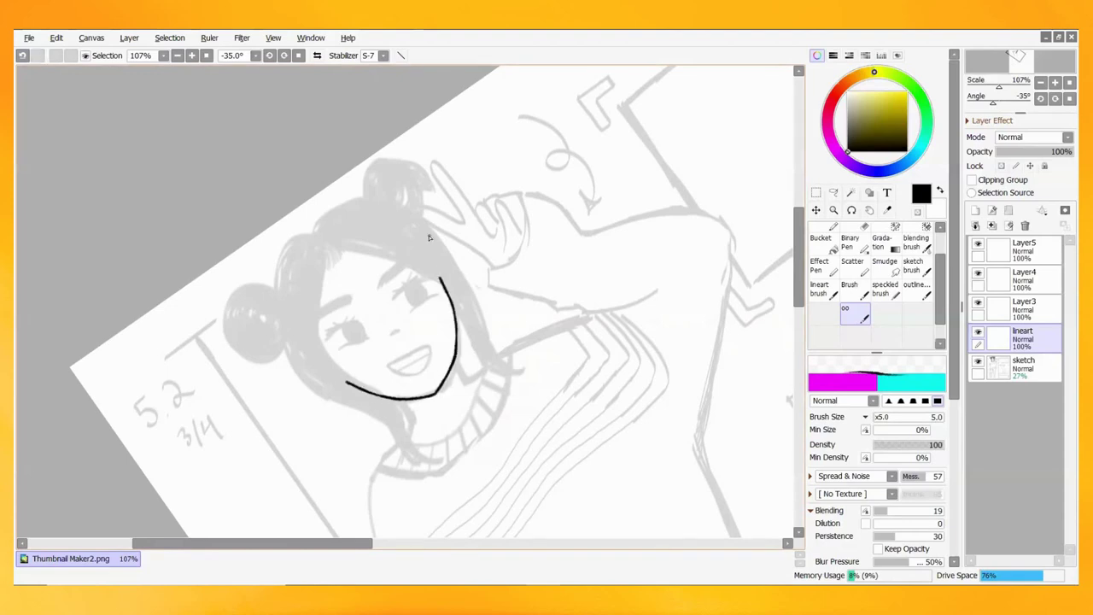
- Ink the left side of the face and the top hairline curve, redoing the rough strokes
{"action": "left_click_drag", "start_coordinate": [345, 384], "coordinate": [317, 293]}
{"action": "key", "text": "ctrl+z"}
{"action": "left_click_drag", "start_coordinate": [386, 261], "coordinate": [442, 283]}
{"action": "left_click_drag", "start_coordinate": [326, 244], "coordinate": [444, 284]}
{"action": "key", "text": "ctrl+z"}
{"action": "key", "text": "ctrl+z"}
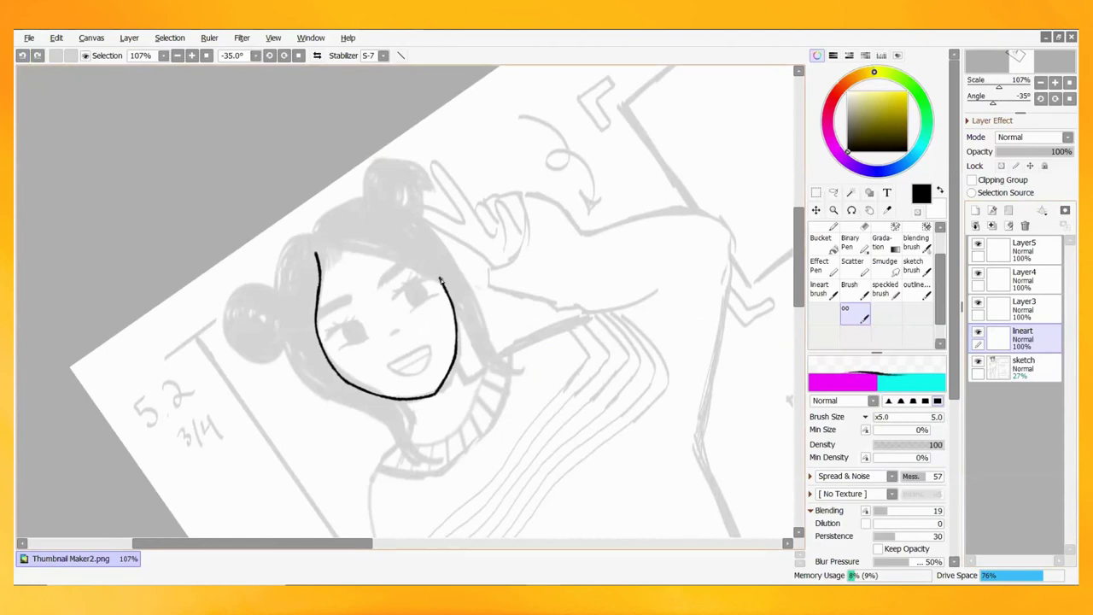
{"action": "left_click_drag", "start_coordinate": [398, 257], "coordinate": [444, 284]}
{"action": "key", "text": "ctrl+z"}
{"action": "left_click_drag", "start_coordinate": [340, 244], "coordinate": [441, 282]}
{"action": "key", "text": "ctrl+z"}
{"action": "key", "text": "ctrl+z"}
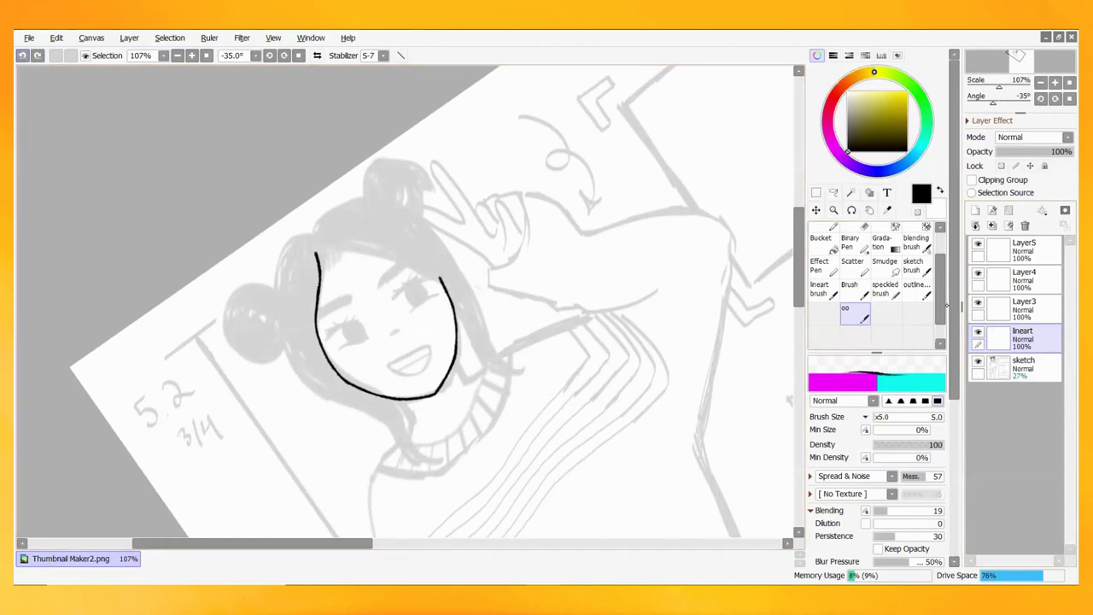
{"action": "key", "text": "e"}
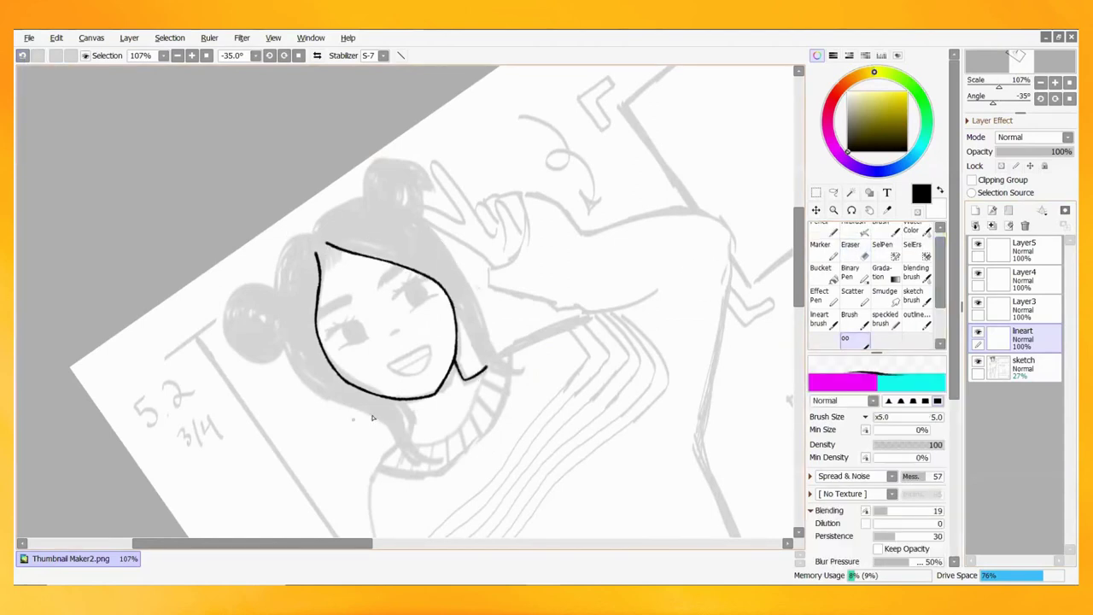
- Ink the neck and the side of the sweater down the torso
{"action": "scroll", "coordinate": [338, 388], "scroll_direction": "down", "scroll_amount": 5}
{"action": "mouse_move", "coordinate": [410, 248]}
{"action": "left_mouse_down"}
{"action": "mouse_move", "coordinate": [385, 282]}
{"action": "mouse_move", "coordinate": [375, 350]}
{"action": "mouse_move", "coordinate": [436, 520]}
{"action": "left_mouse_up"}
{"action": "key", "text": "ctrl+z"}
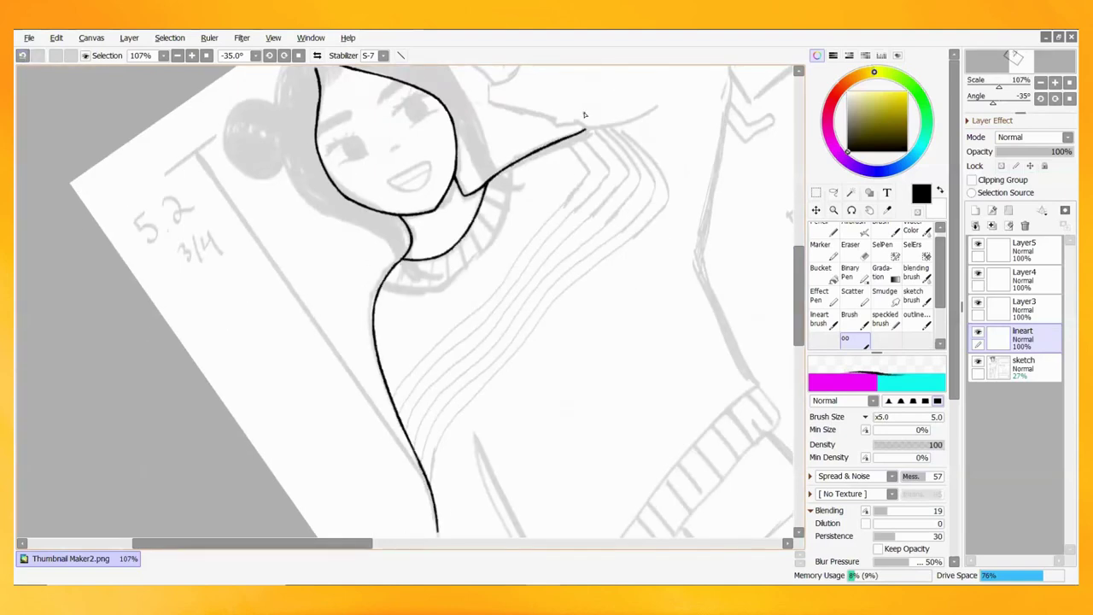
{"action": "scroll", "coordinate": [584, 114], "scroll_direction": "down", "scroll_amount": 6}
{"action": "left_click_drag", "start_coordinate": [437, 307], "coordinate": [481, 517]}
{"action": "scroll", "coordinate": [481, 516], "scroll_direction": "down", "scroll_amount": 3}
- Ink the lowered arm's outline down to the sleeve cuff line
{"action": "mouse_move", "coordinate": [471, 87]}
{"action": "left_mouse_down"}
{"action": "mouse_move", "coordinate": [520, 200]}
{"action": "mouse_move", "coordinate": [560, 377]}
{"action": "mouse_move", "coordinate": [490, 124]}
{"action": "left_mouse_up"}
{"action": "key", "text": "ctrl+z"}
{"action": "mouse_move", "coordinate": [490, 124]}
{"action": "left_mouse_down"}
{"action": "mouse_move", "coordinate": [584, 298]}
{"action": "mouse_move", "coordinate": [529, 207]}
{"action": "mouse_move", "coordinate": [598, 299]}
{"action": "left_mouse_up"}
{"action": "key", "text": "ctrl+z"}
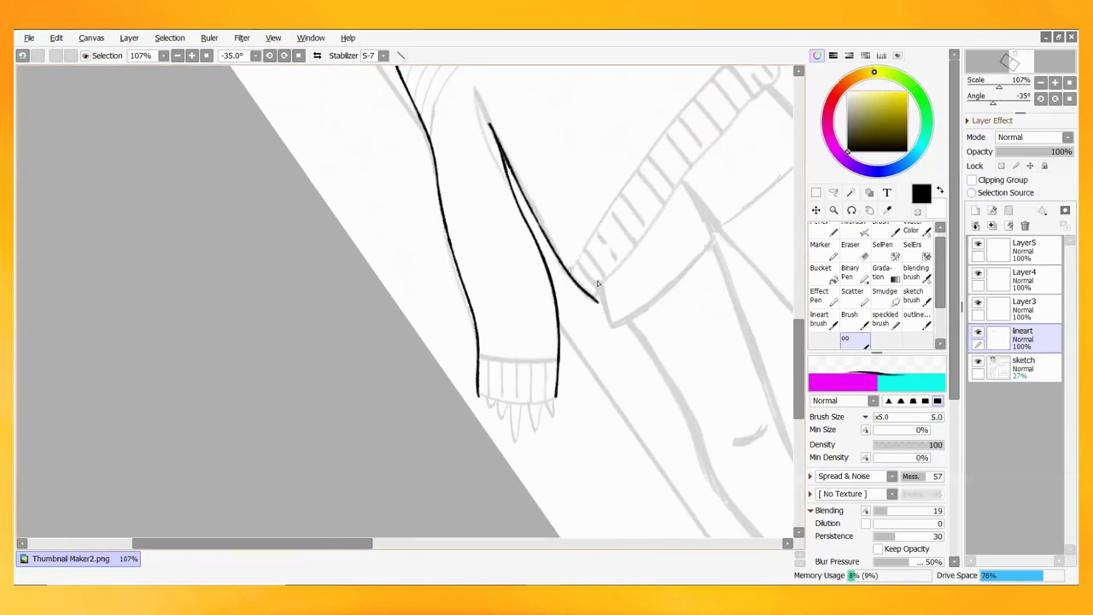
{"action": "key", "text": "ctrl+z"}
{"action": "left_click_drag", "start_coordinate": [476, 358], "coordinate": [557, 359]}
{"action": "scroll", "coordinate": [454, 274], "scroll_direction": "up", "scroll_amount": 6}
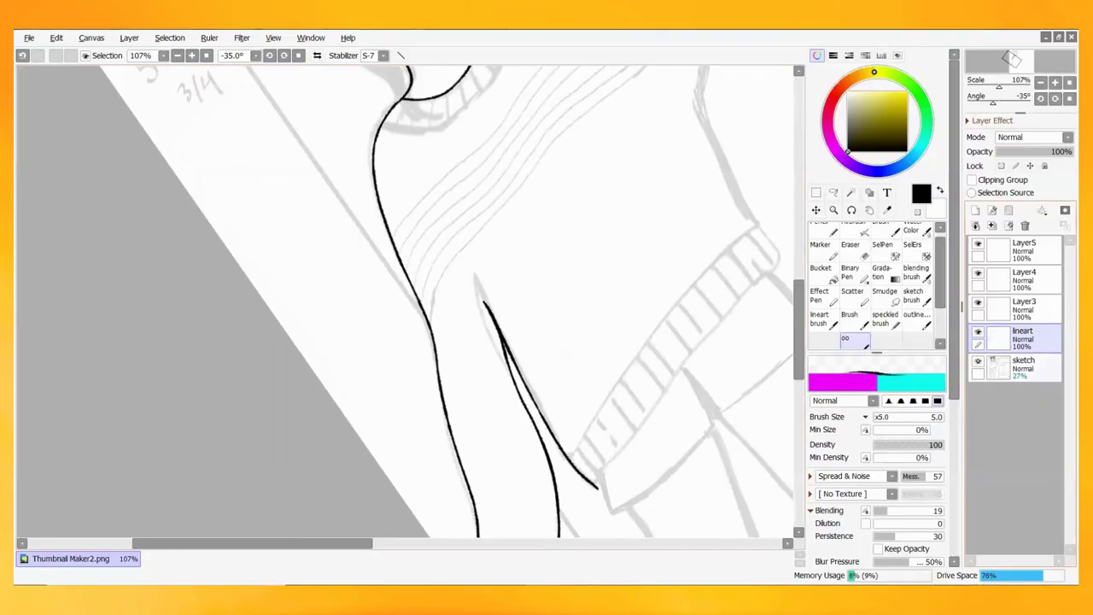
{"action": "left_click_drag", "start_coordinate": [751, 229], "coordinate": [569, 464]}
- Outline the end of the raised sleeve's cuff and hatch lines inside the cuff band
{"action": "key", "text": "e"}
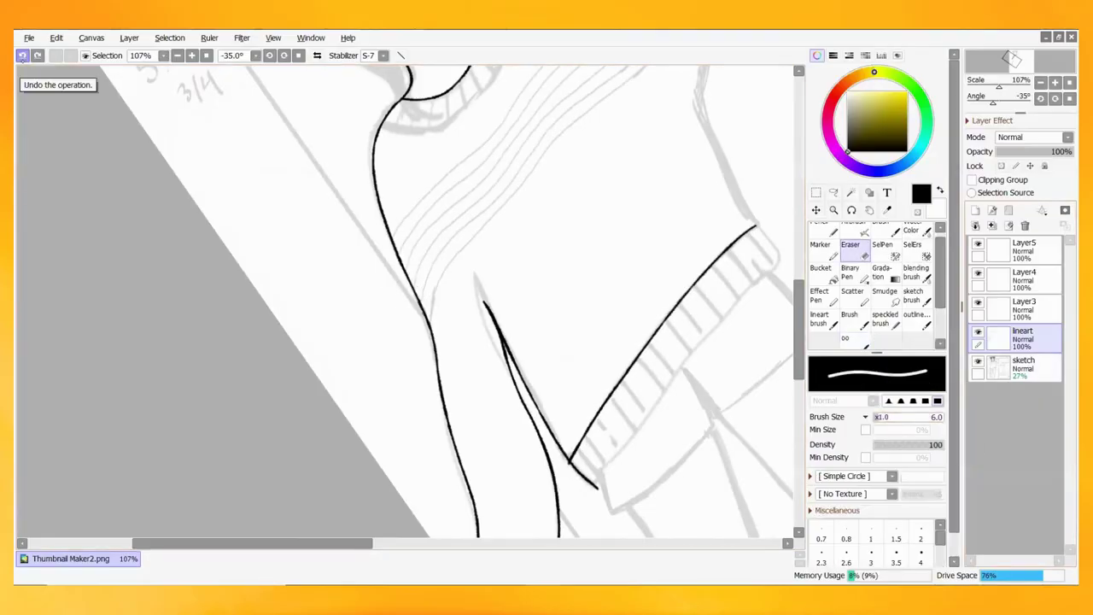
{"action": "key", "text": "b"}
{"action": "mouse_move", "coordinate": [755, 227]}
{"action": "left_mouse_down"}
{"action": "mouse_move", "coordinate": [779, 258]}
{"action": "mouse_move", "coordinate": [603, 476]}
{"action": "left_mouse_up"}
{"action": "key", "text": "e"}
{"action": "key", "text": "b"}
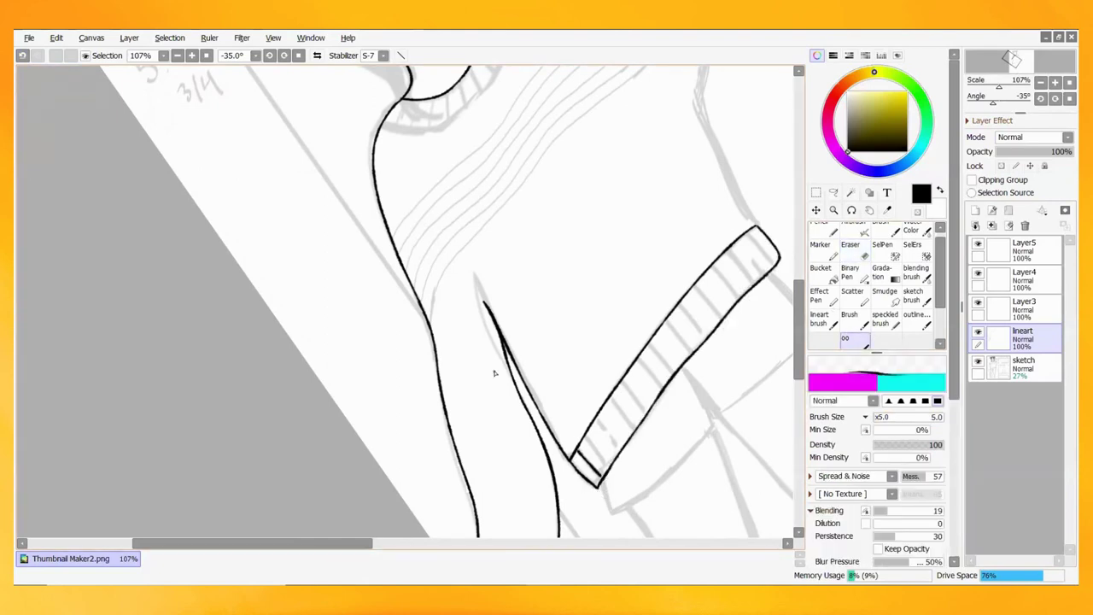
{"action": "mouse_move", "coordinate": [638, 361]}
{"action": "left_mouse_down"}
{"action": "mouse_move", "coordinate": [659, 387]}
{"action": "mouse_move", "coordinate": [670, 368]}
{"action": "left_mouse_up"}
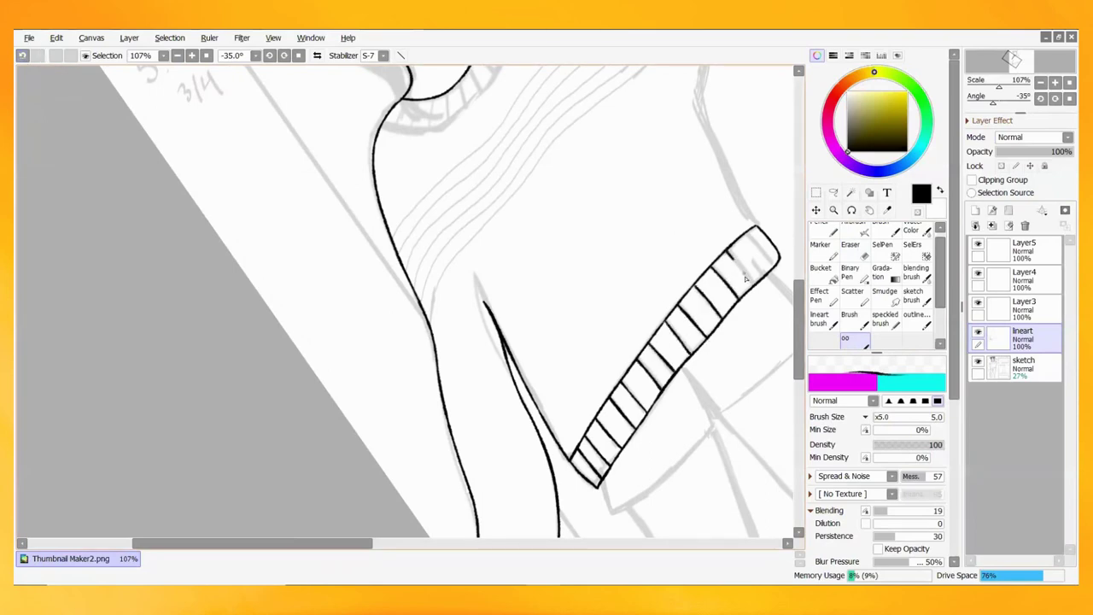
- Ink the long outline of the raised arm and the V-sign fingers
{"action": "mouse_move", "coordinate": [756, 244]}
{"action": "left_mouse_down"}
{"action": "mouse_move", "coordinate": [674, 171]}
{"action": "mouse_move", "coordinate": [530, 359]}
{"action": "left_mouse_up"}
{"action": "mouse_move", "coordinate": [516, 440]}
{"action": "left_mouse_down"}
{"action": "mouse_move", "coordinate": [457, 309]}
{"action": "mouse_move", "coordinate": [459, 416]}
{"action": "mouse_move", "coordinate": [483, 189]}
{"action": "mouse_move", "coordinate": [346, 203]}
{"action": "left_mouse_up"}
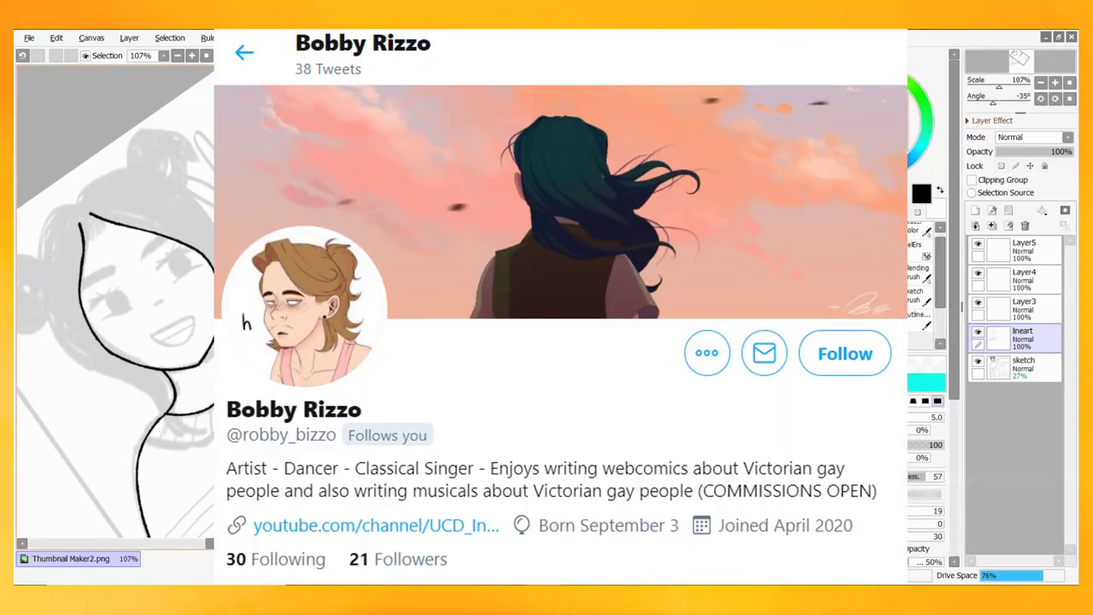
{"action": "left_click_drag", "start_coordinate": [285, 165], "coordinate": [280, 169]}
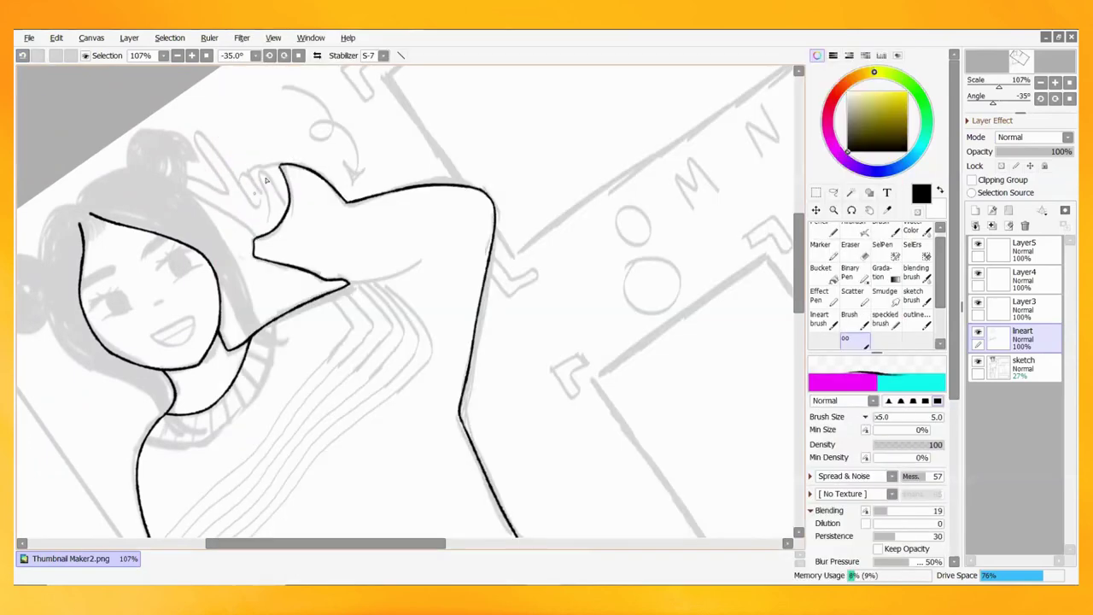
{"action": "key", "text": "ctrl+z"}
{"action": "mouse_move", "coordinate": [175, 180]}
{"action": "left_mouse_down"}
{"action": "mouse_move", "coordinate": [200, 186]}
{"action": "mouse_move", "coordinate": [198, 134]}
{"action": "left_mouse_up"}
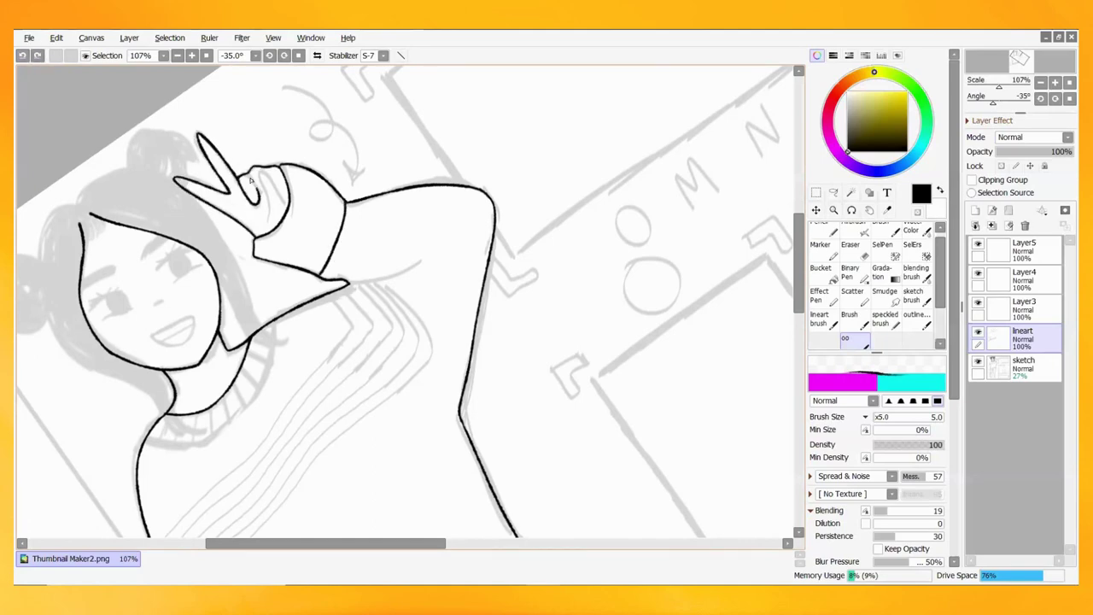
{"action": "mouse_move", "coordinate": [266, 176]}
{"action": "left_mouse_down"}
{"action": "mouse_move", "coordinate": [303, 185]}
{"action": "mouse_move", "coordinate": [331, 223]}
{"action": "left_mouse_up"}
- Ink rib lines across the sweater hem and the fingers below the lower cuff
{"action": "mouse_move", "coordinate": [328, 175]}
{"action": "left_mouse_down"}
{"action": "mouse_move", "coordinate": [353, 234]}
{"action": "mouse_move", "coordinate": [367, 209]}
{"action": "left_mouse_up"}
{"action": "left_click_drag", "start_coordinate": [365, 163], "coordinate": [384, 202]}
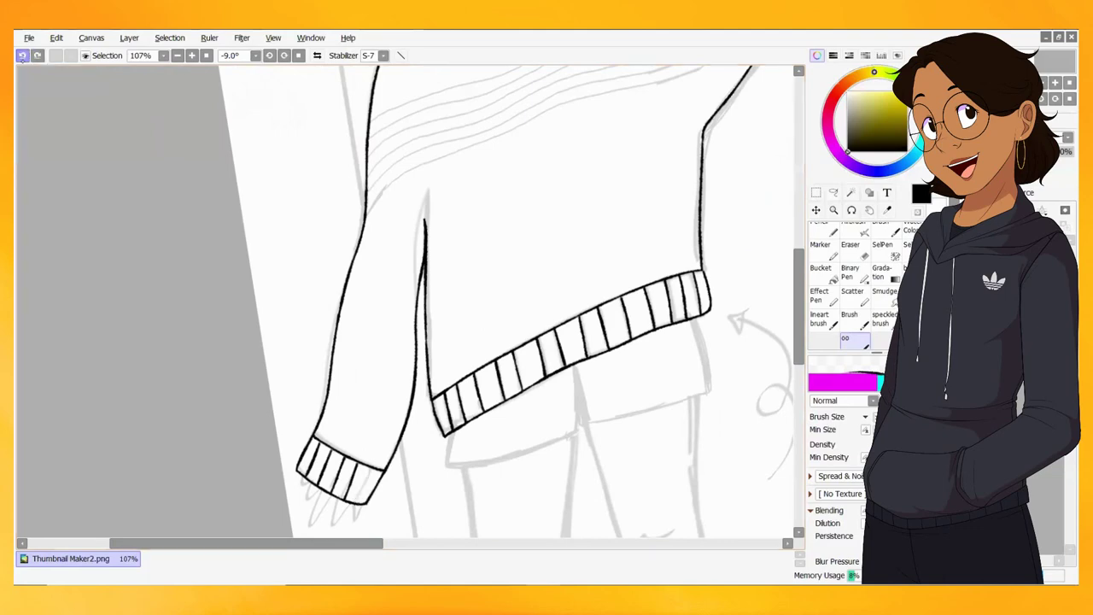
{"action": "scroll", "coordinate": [374, 464], "scroll_direction": "down", "scroll_amount": 2}
{"action": "key", "text": "ctrl+plus"}
{"action": "key", "text": "ctrl+plus"}
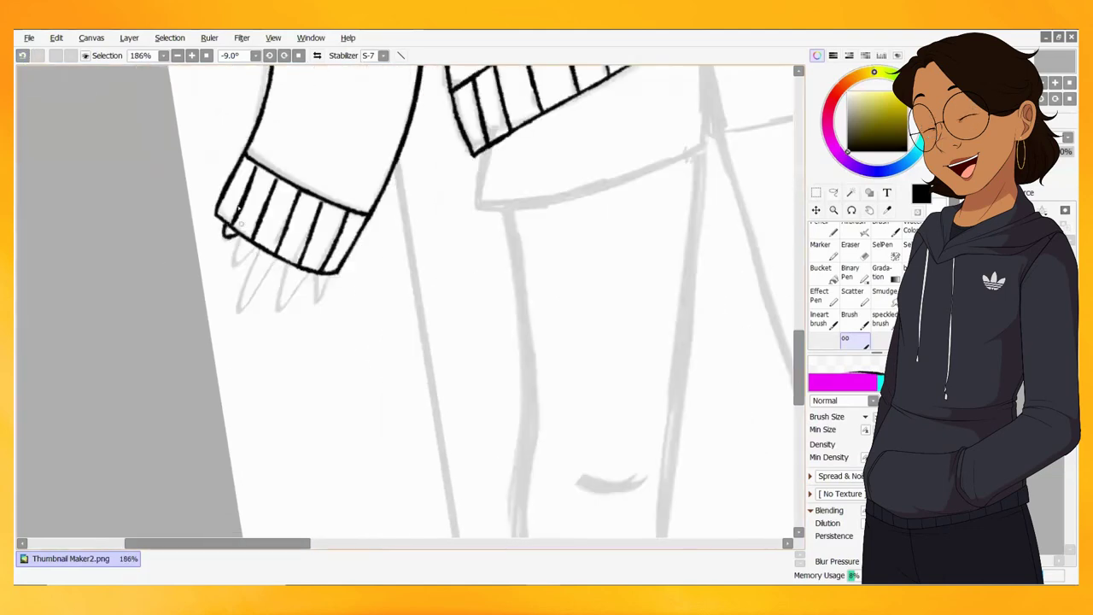
{"action": "mouse_move", "coordinate": [224, 226]}
{"action": "left_mouse_down"}
{"action": "mouse_move", "coordinate": [243, 245]}
{"action": "mouse_move", "coordinate": [250, 305]}
{"action": "left_mouse_up"}
{"action": "key", "text": "ctrl+z"}
{"action": "left_click_drag", "start_coordinate": [258, 249], "coordinate": [246, 299]}
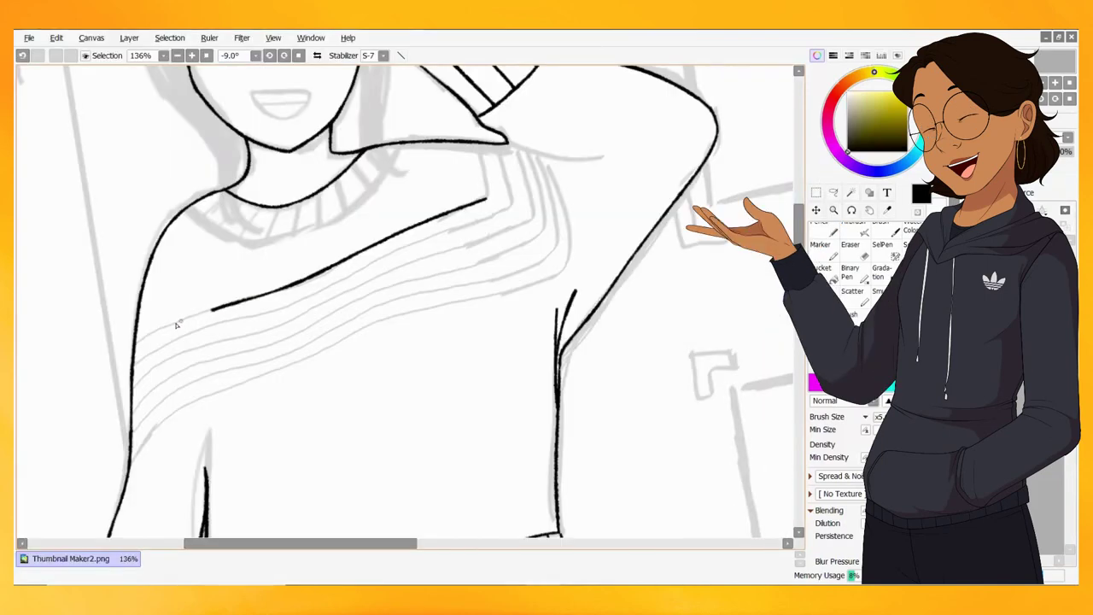
- Draw the first diagonal collar stripes from the shoulder down to the left side
{"action": "left_click_drag", "start_coordinate": [487, 198], "coordinate": [477, 152]}
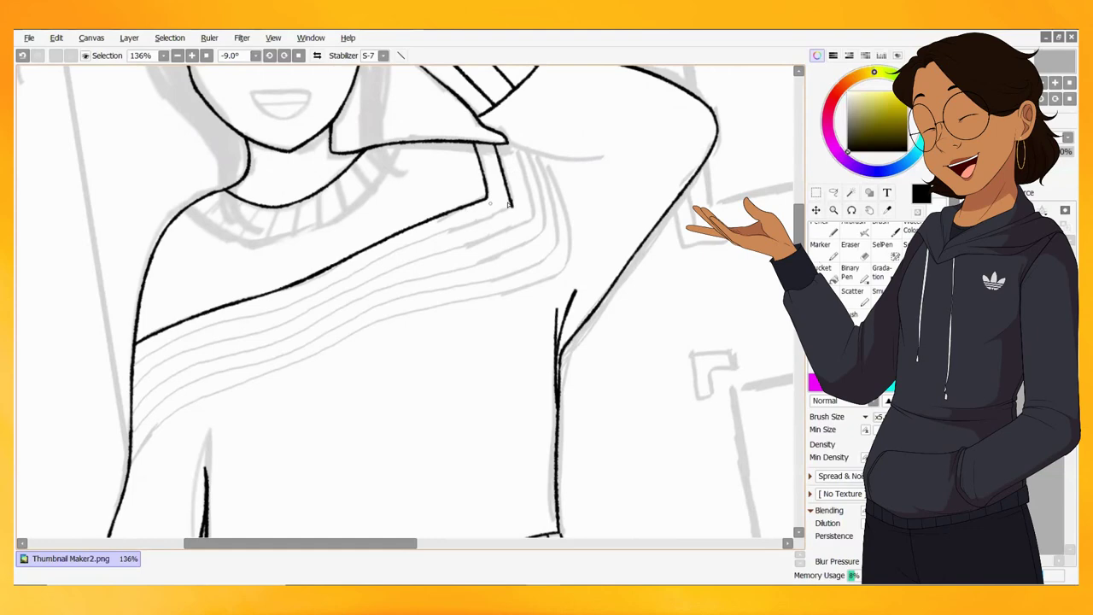
{"action": "left_click_drag", "start_coordinate": [508, 204], "coordinate": [130, 369]}
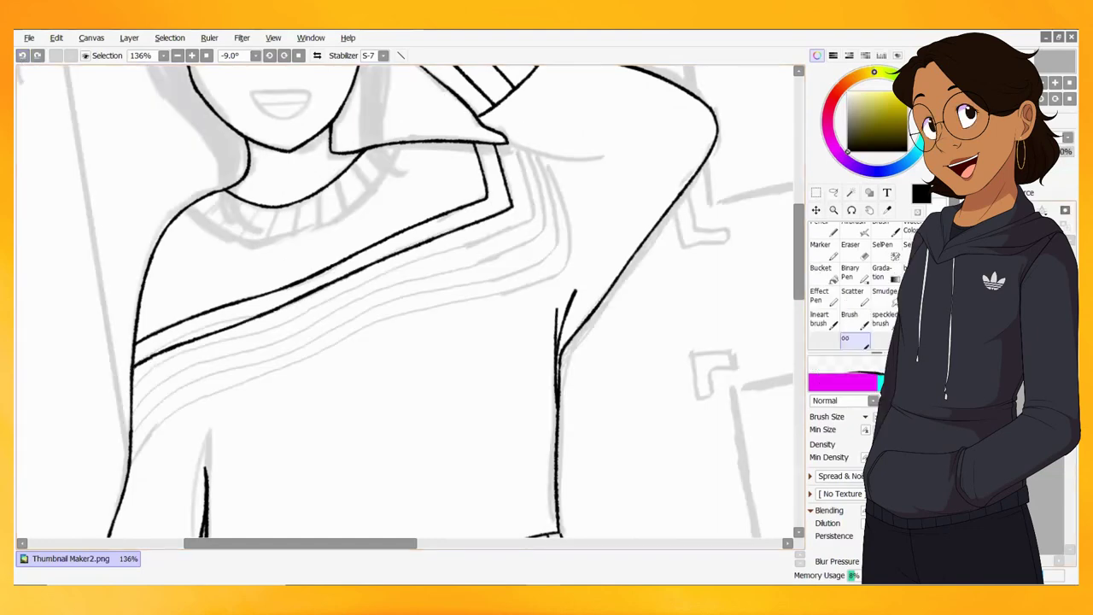
{"action": "mouse_move", "coordinate": [514, 146]}
{"action": "left_mouse_down"}
{"action": "mouse_move", "coordinate": [533, 217]}
{"action": "mouse_move", "coordinate": [128, 386]}
{"action": "left_mouse_up"}
{"action": "key", "text": "ctrl+z"}
{"action": "left_click_drag", "start_coordinate": [528, 220], "coordinate": [132, 385]}
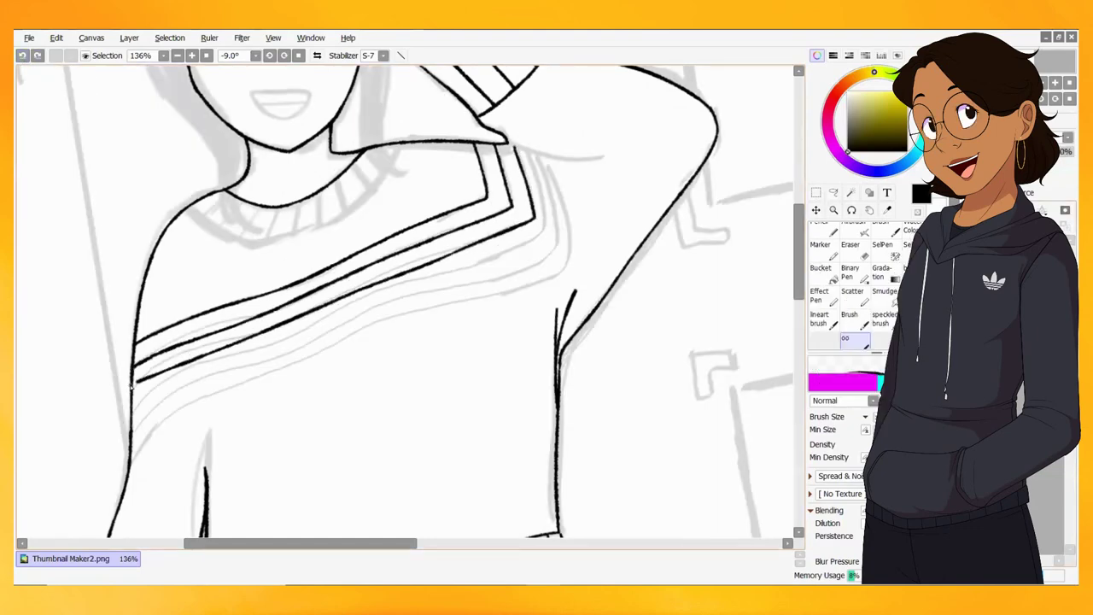
{"action": "mouse_move", "coordinate": [521, 149]}
{"action": "left_mouse_down"}
{"action": "mouse_move", "coordinate": [555, 224]}
{"action": "mouse_move", "coordinate": [128, 402]}
{"action": "left_mouse_up"}
{"action": "key", "text": "ctrl+z"}
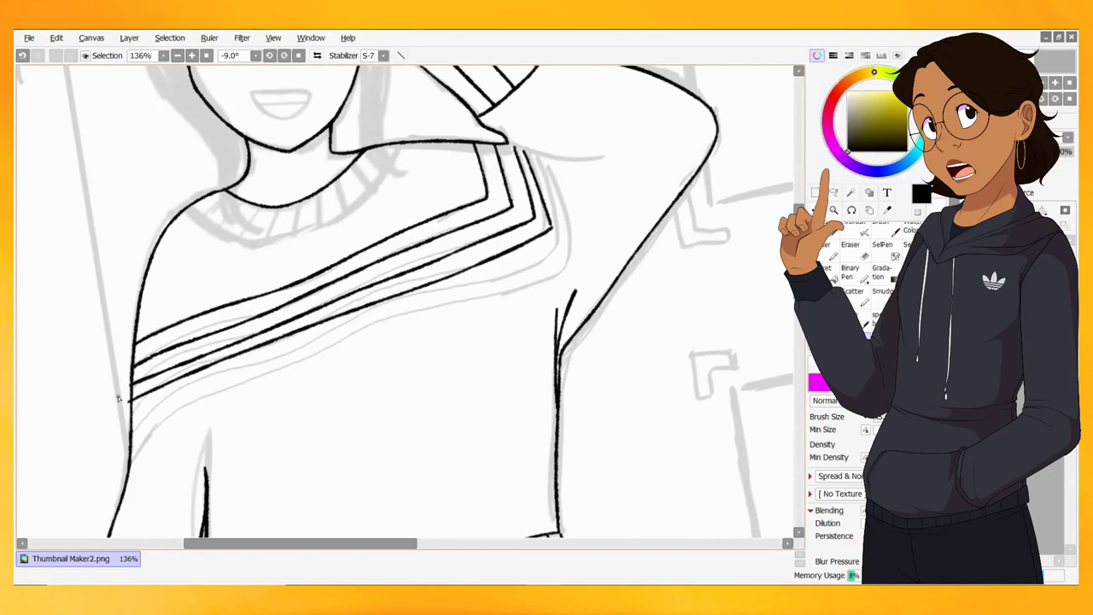
{"action": "key", "text": "ctrl+z"}
- Redraw the outer collar stripes with the sketch hidden, and add short arm lines at the shoulder
{"action": "left_click_drag", "start_coordinate": [555, 225], "coordinate": [134, 402]}
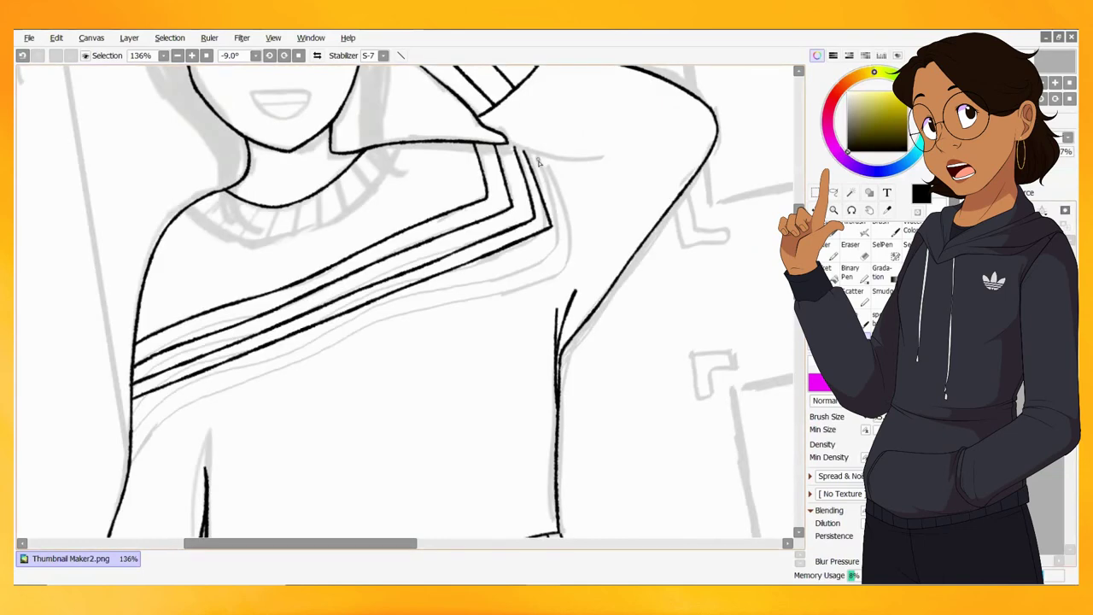
{"action": "key", "text": "ctrl+z"}
{"action": "mouse_move", "coordinate": [538, 156]}
{"action": "left_mouse_down"}
{"action": "mouse_move", "coordinate": [568, 239]}
{"action": "mouse_move", "coordinate": [169, 397]}
{"action": "left_mouse_up"}
{"action": "left_click", "coordinate": [23, 55]}
{"action": "key", "text": "ctrl+z"}
{"action": "left_click_drag", "start_coordinate": [562, 240], "coordinate": [133, 415]}
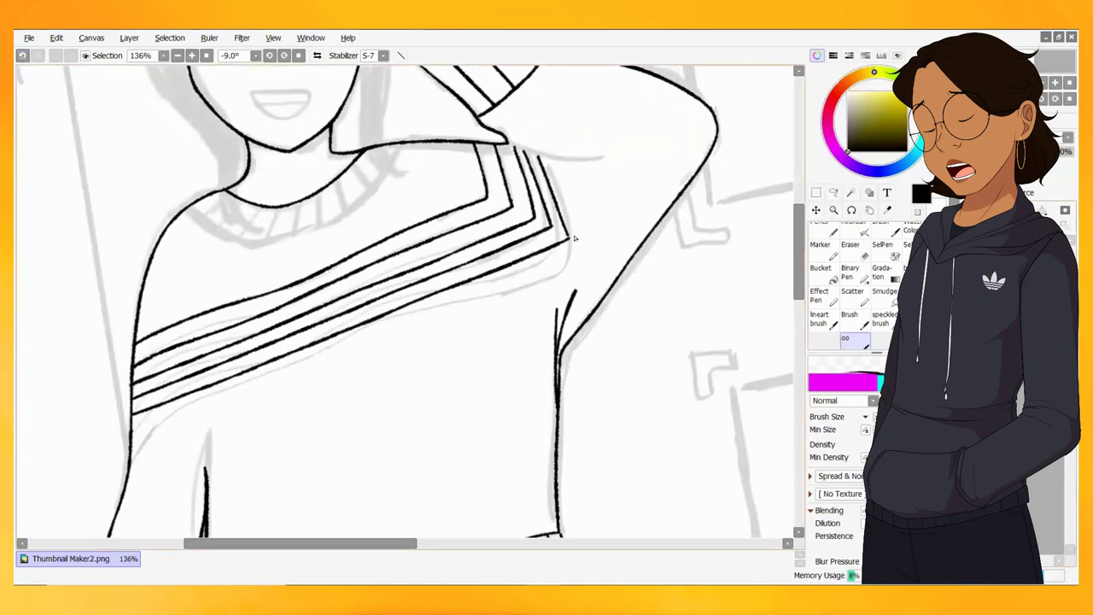
{"action": "left_click_drag", "start_coordinate": [583, 246], "coordinate": [130, 433]}
{"action": "left_click_drag", "start_coordinate": [536, 157], "coordinate": [619, 154]}
{"action": "left_click_drag", "start_coordinate": [547, 167], "coordinate": [613, 176]}
- Ink the inner and outer neckline curves with short collar diagonals and rib strokes
{"action": "key", "text": "ctrl+minus"}
{"action": "key", "text": "ctrl+minus"}
{"action": "key", "text": "ctrl+minus"}
{"action": "key", "text": "End"}
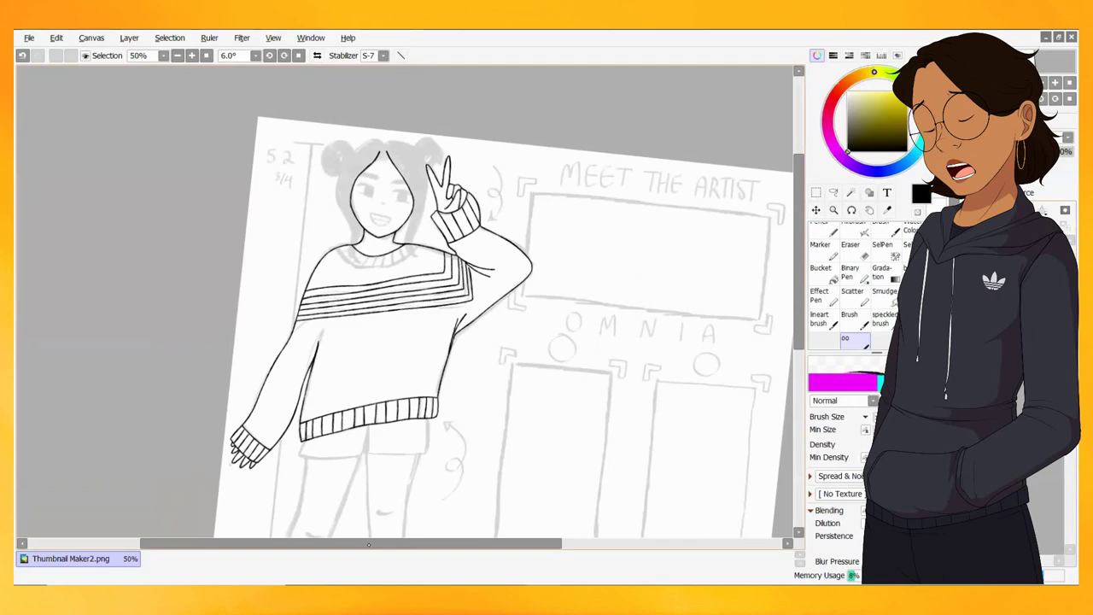
{"action": "key", "text": "ctrl+plus"}
{"action": "key", "text": "ctrl+plus"}
{"action": "key", "text": "ctrl+plus"}
{"action": "key", "text": "ctrl+plus"}
{"action": "key", "text": "ctrl+plus"}
{"action": "left_click_drag", "start_coordinate": [343, 130], "coordinate": [565, 116]}
{"action": "left_click_drag", "start_coordinate": [365, 171], "coordinate": [615, 127]}
{"action": "left_click_drag", "start_coordinate": [357, 120], "coordinate": [396, 148]}
{"action": "left_click_drag", "start_coordinate": [372, 137], "coordinate": [411, 169]}
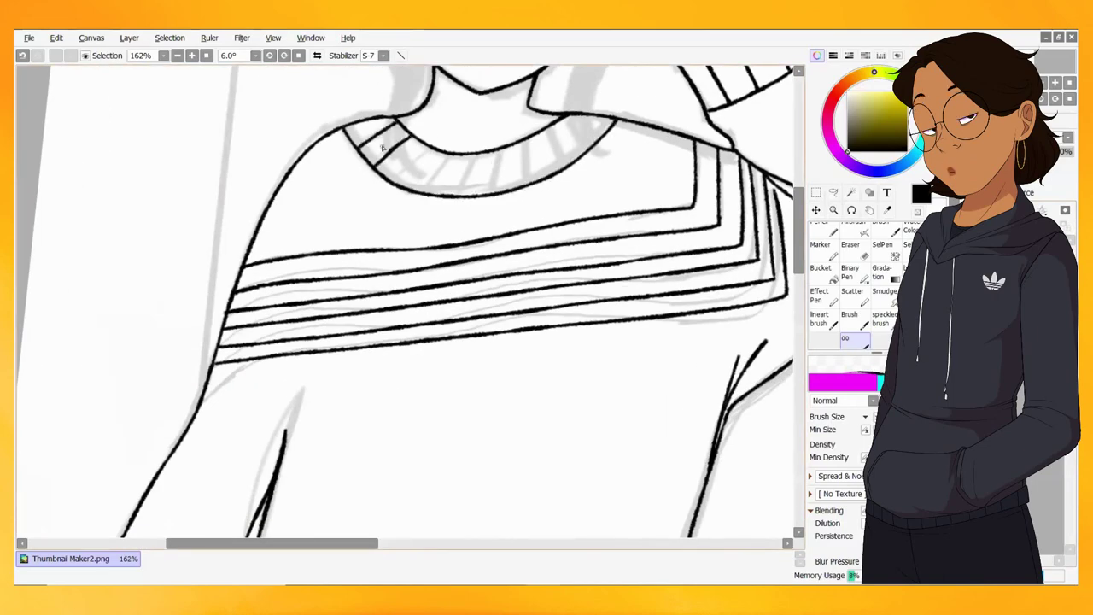
{"action": "key", "text": "ctrl+z"}
{"action": "mouse_move", "coordinate": [562, 119]}
{"action": "left_mouse_down"}
{"action": "mouse_move", "coordinate": [591, 145]}
{"action": "mouse_move", "coordinate": [529, 183]}
{"action": "left_mouse_up"}
{"action": "left_click_drag", "start_coordinate": [493, 152], "coordinate": [493, 195]}
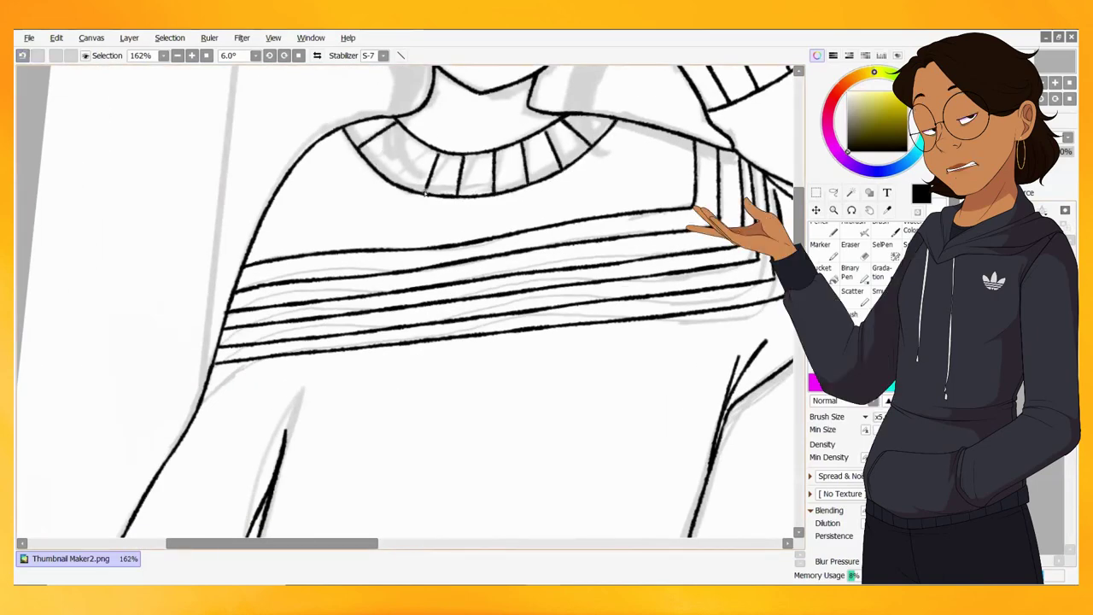
- Ink the shorts under the sweater hem: left edge, middle line and bottom line
{"action": "key", "text": "ctrl+minus"}
{"action": "key", "text": "ctrl+minus"}
{"action": "key", "text": "ctrl+minus"}
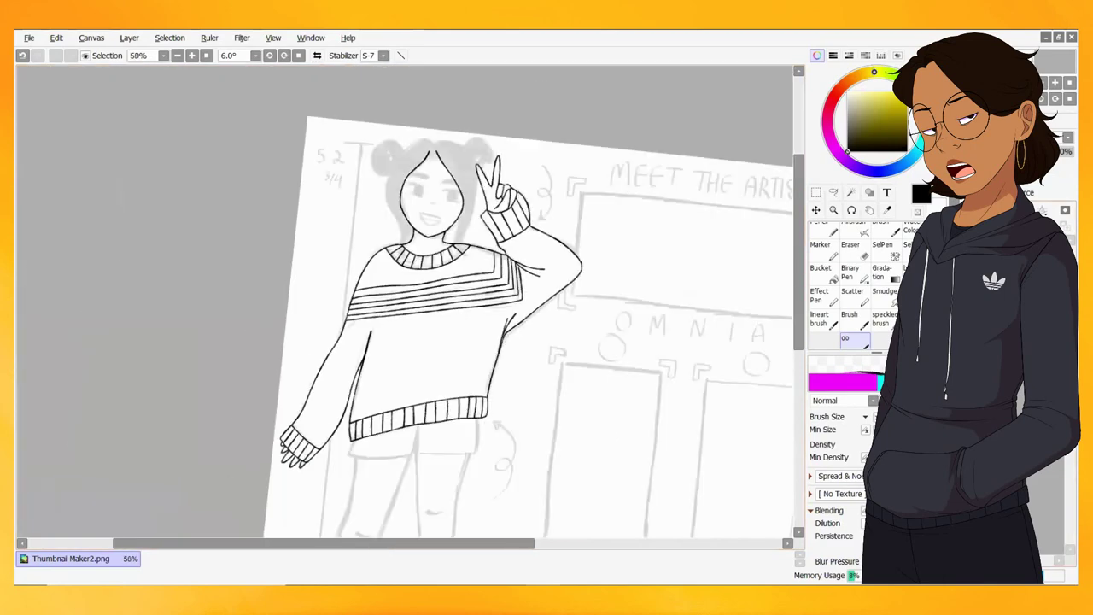
{"action": "key", "text": "ctrl+plus"}
{"action": "key", "text": "ctrl+plus"}
{"action": "key", "text": "ctrl+plus"}
{"action": "key", "text": "ctrl+plus"}
{"action": "left_click_drag", "start_coordinate": [453, 309], "coordinate": [449, 419]}
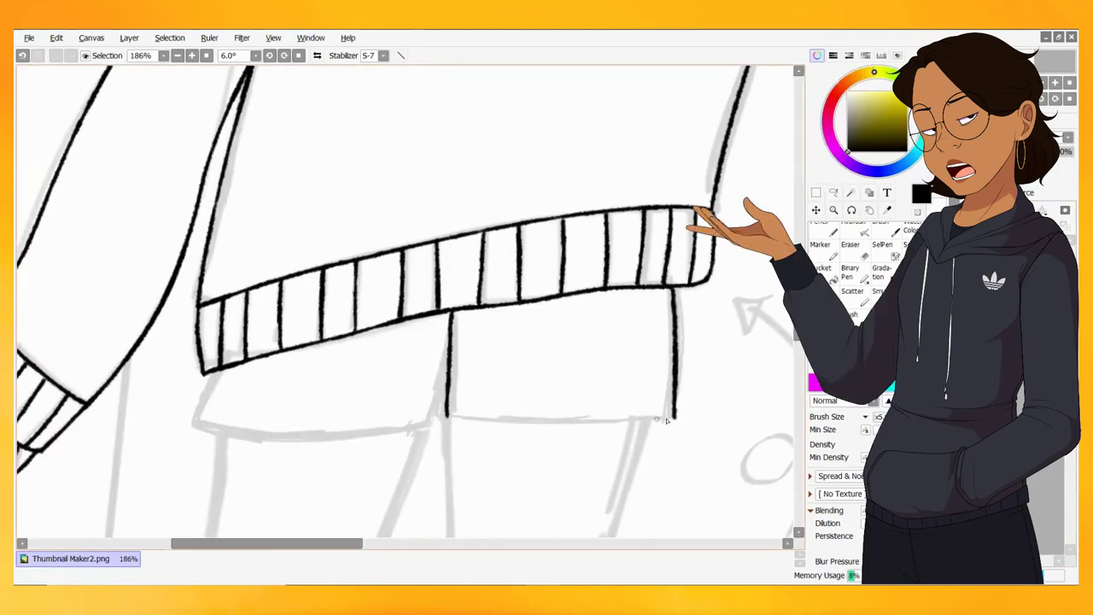
{"action": "left_click_drag", "start_coordinate": [676, 417], "coordinate": [198, 428]}
{"action": "key", "text": "ctrl+z"}
{"action": "left_click_drag", "start_coordinate": [451, 312], "coordinate": [434, 427]}
{"action": "left_click_drag", "start_coordinate": [214, 372], "coordinate": [197, 432]}
- Trace the first leg line down from the shorts, redoing the over-long strokes
{"action": "scroll", "coordinate": [461, 299], "scroll_direction": "down", "scroll_amount": 8}
{"action": "left_click_drag", "start_coordinate": [456, 72], "coordinate": [468, 268]}
{"action": "key", "text": "ctrl+z"}
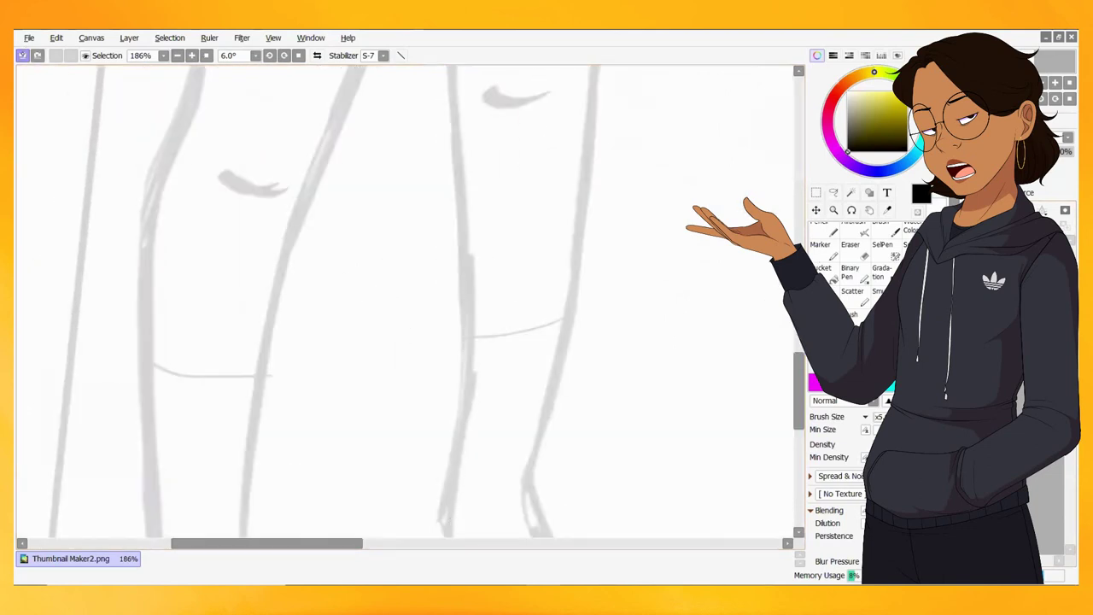
{"action": "left_click_drag", "start_coordinate": [462, 67], "coordinate": [456, 321]}
{"action": "key", "text": "ctrl+z"}
{"action": "left_click_drag", "start_coordinate": [466, 137], "coordinate": [439, 413]}
{"action": "key", "text": "ctrl+z"}
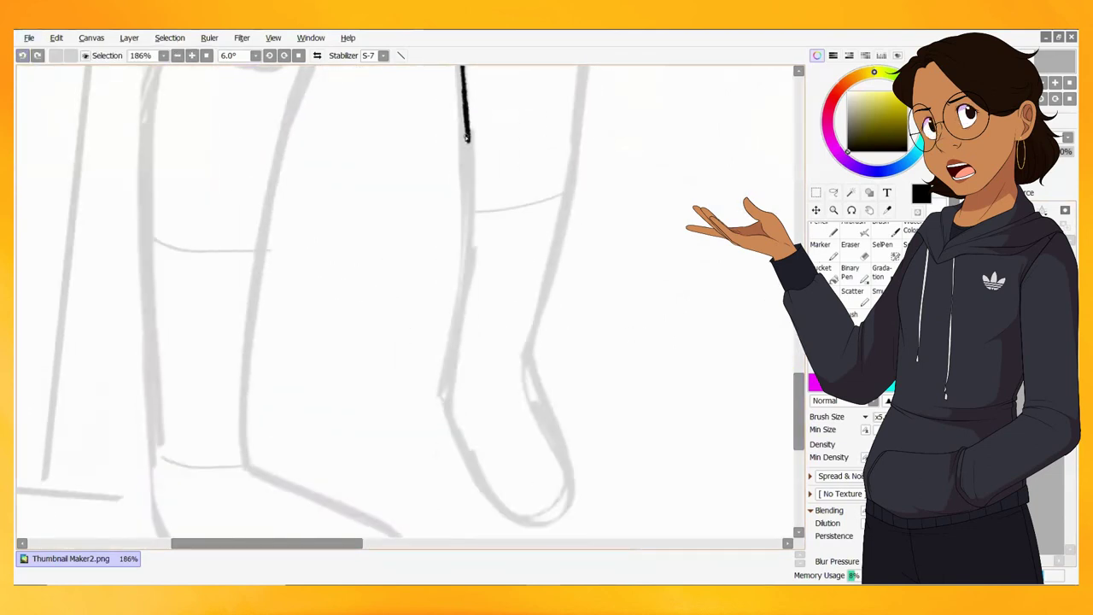
{"action": "left_click_drag", "start_coordinate": [466, 136], "coordinate": [470, 216]}
{"action": "scroll", "coordinate": [470, 222], "scroll_direction": "up", "scroll_amount": 3}
{"action": "left_click_drag", "start_coordinate": [529, 480], "coordinate": [595, 73]}
{"action": "scroll", "coordinate": [581, 257], "scroll_direction": "up", "scroll_amount": 6}
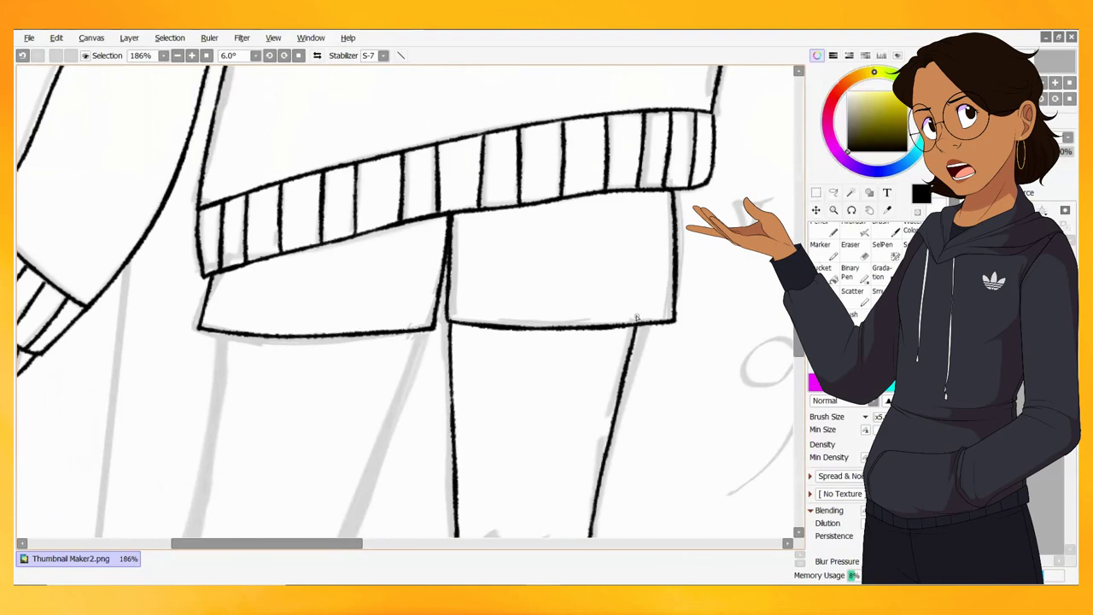
{"action": "scroll", "coordinate": [647, 465], "scroll_direction": "down", "scroll_amount": 7}
{"action": "scroll", "coordinate": [647, 466], "scroll_direction": "down", "scroll_amount": 6}
{"action": "scroll", "coordinate": [410, 427], "scroll_direction": "up", "scroll_amount": 5}
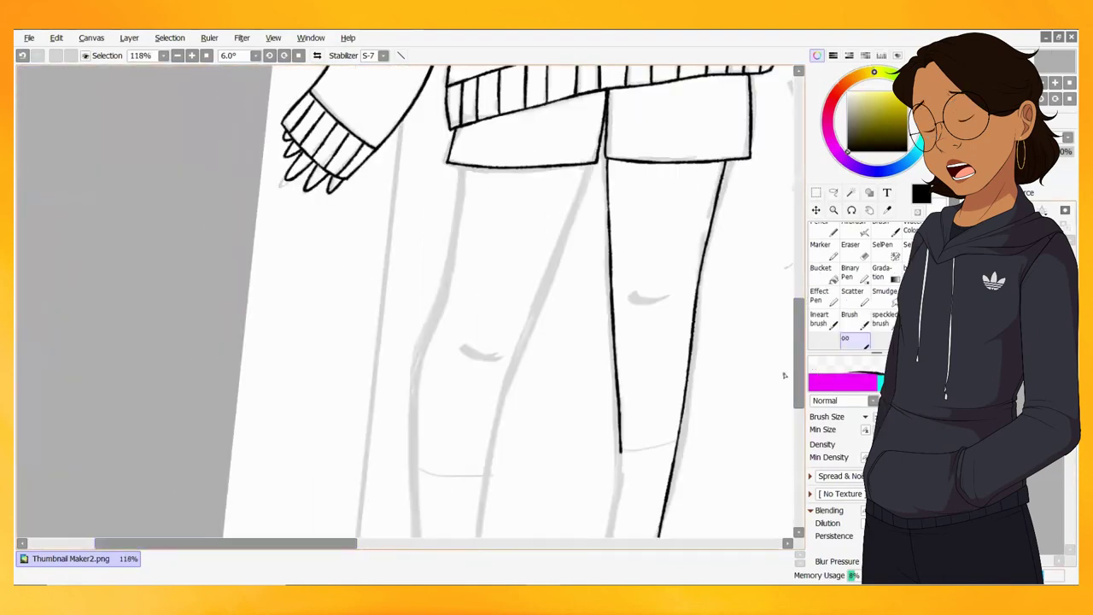
- Ink both legs' outer and inner lines toward the ankles and add sock-top lines
{"action": "left_click_drag", "start_coordinate": [459, 166], "coordinate": [413, 482]}
{"action": "mouse_move", "coordinate": [595, 164]}
{"action": "left_mouse_down"}
{"action": "mouse_move", "coordinate": [546, 281]}
{"action": "mouse_move", "coordinate": [483, 517]}
{"action": "left_mouse_up"}
{"action": "scroll", "coordinate": [483, 517], "scroll_direction": "down", "scroll_amount": 5}
{"action": "left_click_drag", "start_coordinate": [488, 225], "coordinate": [477, 330]}
{"action": "left_click_drag", "start_coordinate": [413, 204], "coordinate": [425, 327]}
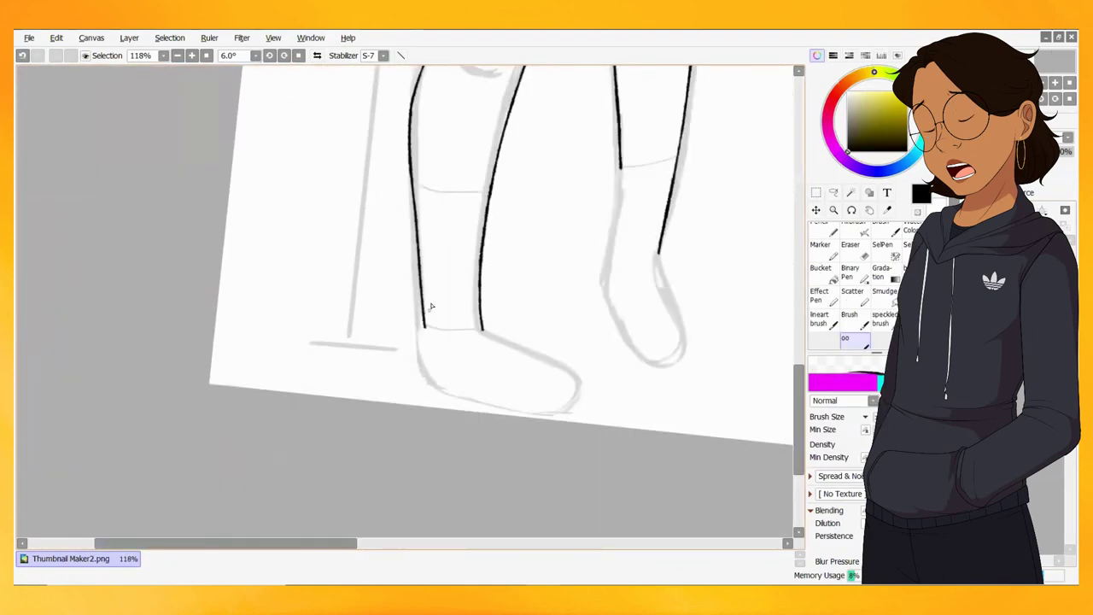
{"action": "left_click_drag", "start_coordinate": [416, 184], "coordinate": [412, 181]}
{"action": "left_click_drag", "start_coordinate": [620, 159], "coordinate": [607, 277]}
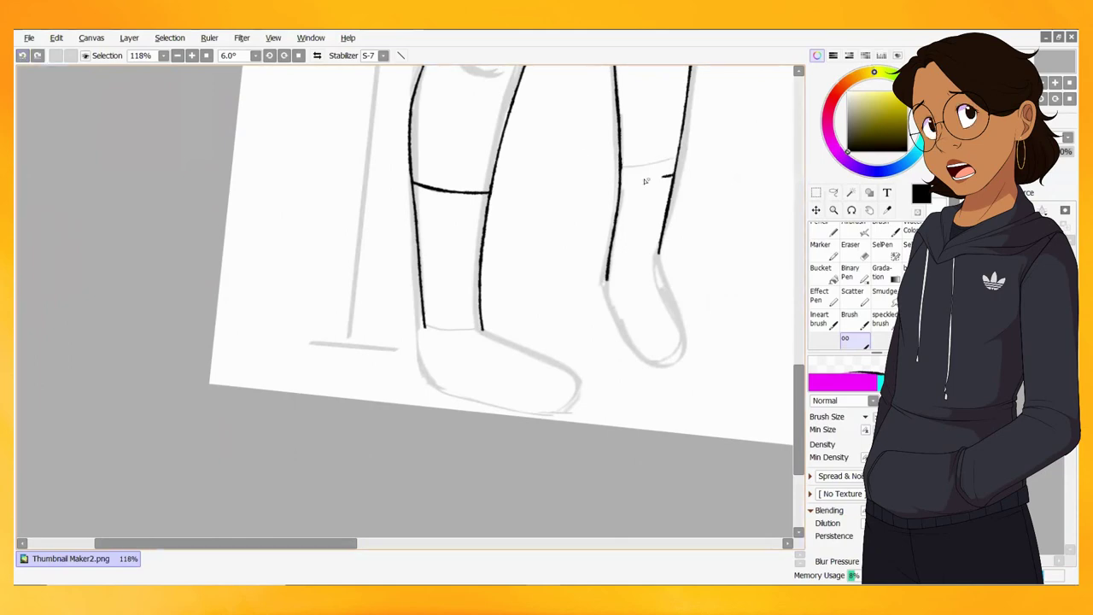
{"action": "left_click_drag", "start_coordinate": [622, 176], "coordinate": [663, 181]}
{"action": "scroll", "coordinate": [580, 155], "scroll_direction": "down", "scroll_amount": 5}
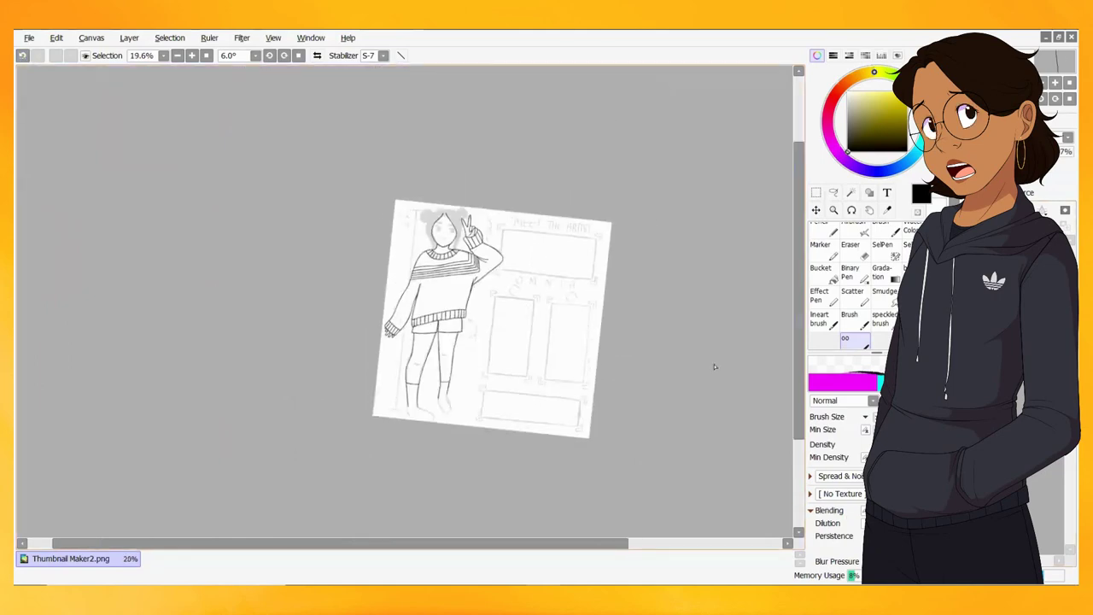
- Ink the left hair bun outline and the hair beside the face, undoing and restoring strokes
{"action": "scroll", "coordinate": [453, 222], "scroll_direction": "up", "scroll_amount": 4}
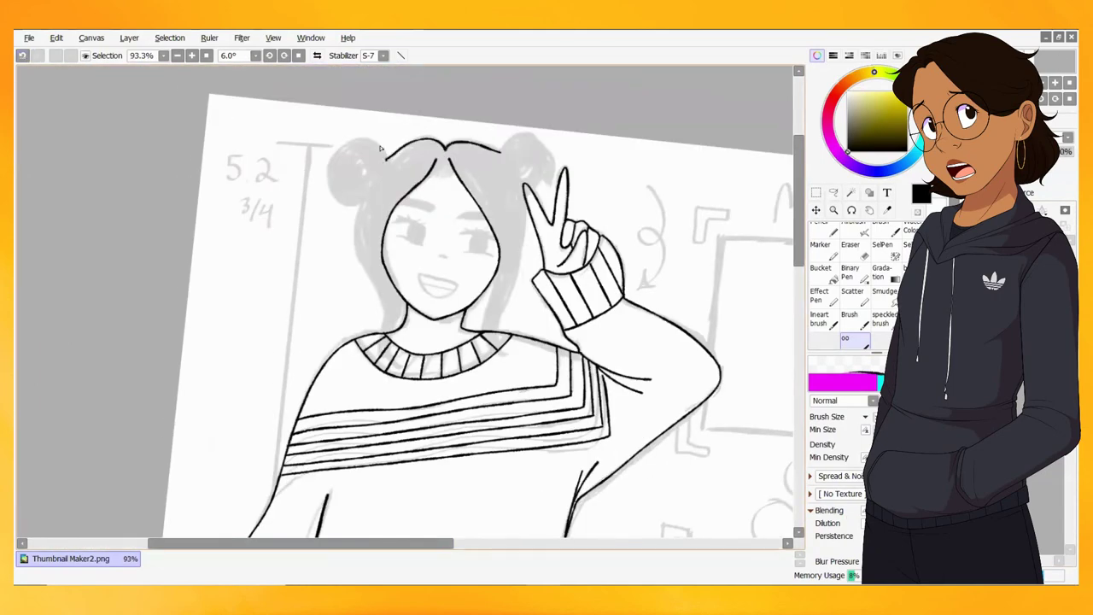
{"action": "left_click_drag", "start_coordinate": [364, 209], "coordinate": [336, 206]}
{"action": "key", "text": "ctrl+z"}
{"action": "mouse_move", "coordinate": [389, 157]}
{"action": "left_mouse_down"}
{"action": "mouse_move", "coordinate": [326, 175]}
{"action": "mouse_move", "coordinate": [359, 205]}
{"action": "mouse_move", "coordinate": [386, 297]}
{"action": "left_mouse_up"}
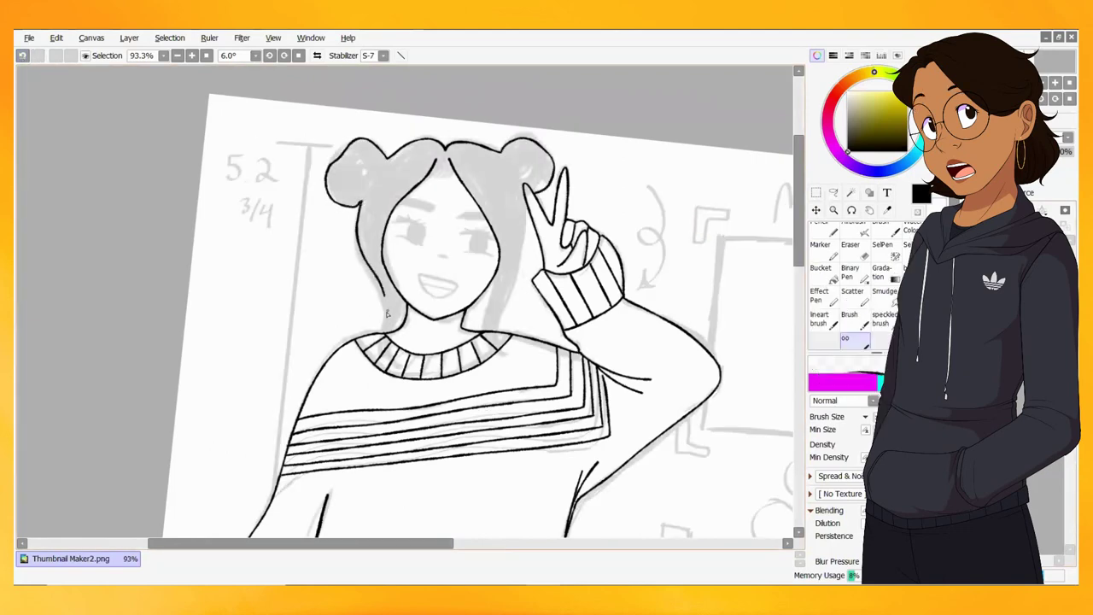
{"action": "key", "text": "ctrl+z"}
{"action": "left_click_drag", "start_coordinate": [359, 203], "coordinate": [381, 251]}
{"action": "key", "text": "ctrl+z"}
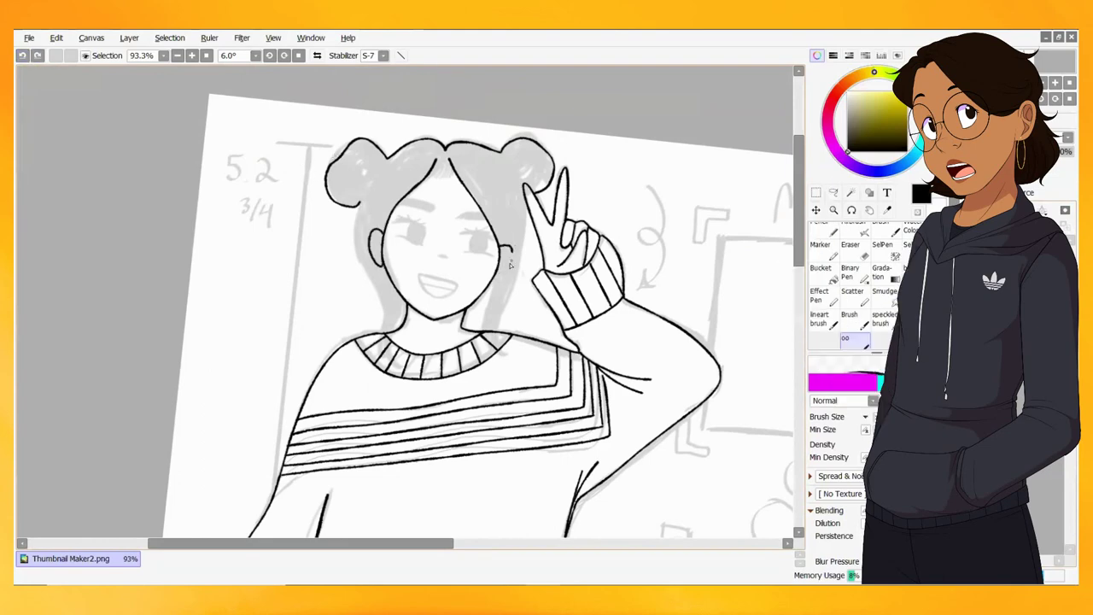
{"action": "left_click", "coordinate": [37, 54]}
{"action": "left_click", "coordinate": [36, 54]}
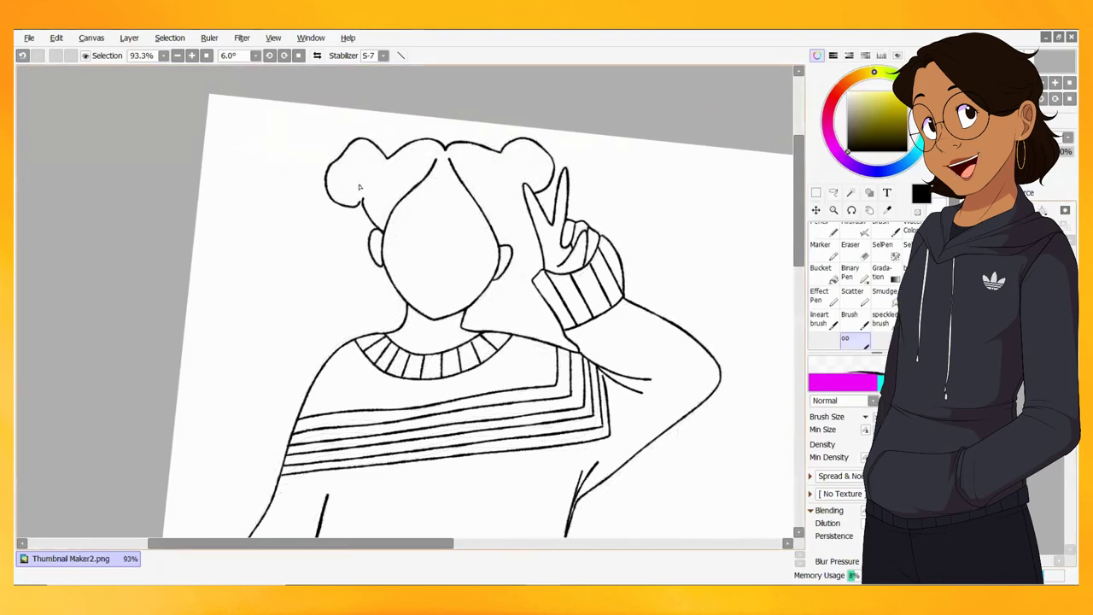
{"action": "key", "text": "ctrl+z"}
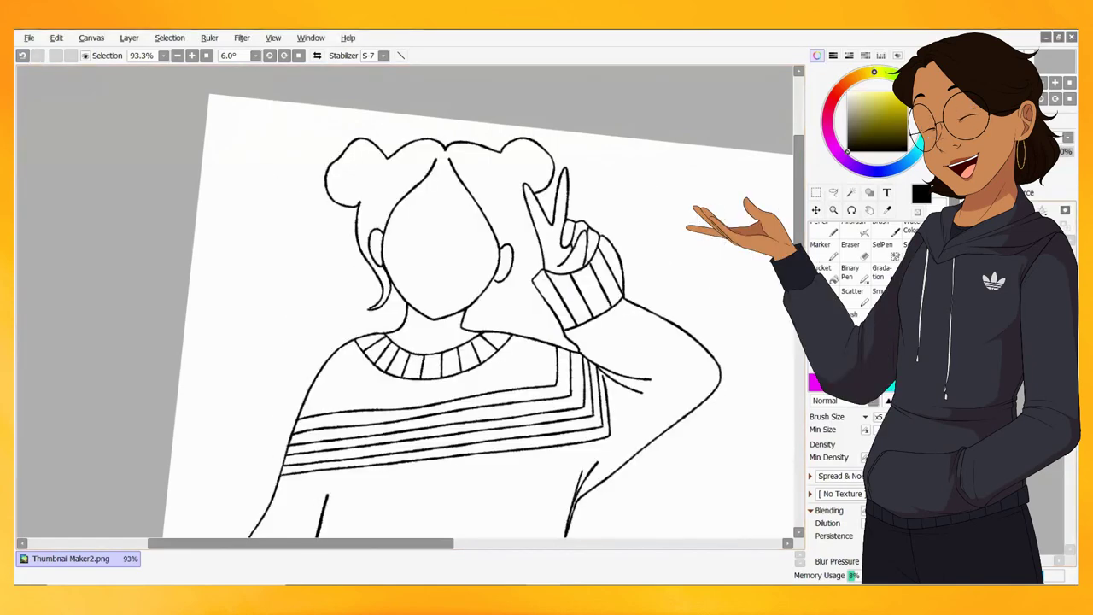
- Ink the left eye's lash line, eyelashes, round iris and lower lid
{"action": "mouse_move", "coordinate": [437, 159]}
{"action": "left_mouse_down"}
{"action": "mouse_move", "coordinate": [429, 181]}
{"action": "mouse_move", "coordinate": [447, 183]}
{"action": "left_mouse_up"}
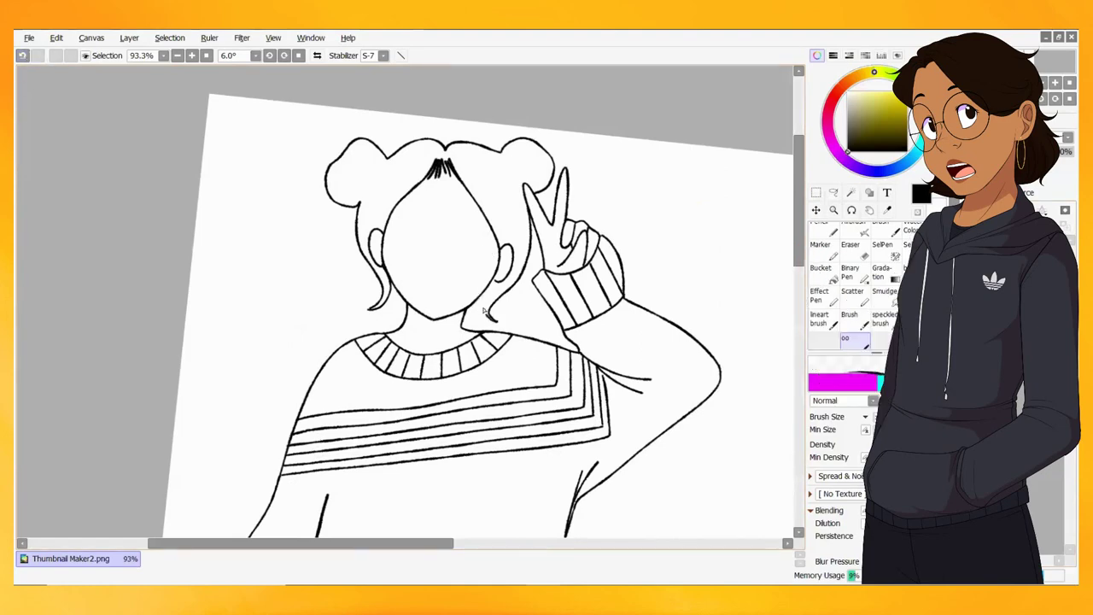
{"action": "key", "text": "ctrl+z"}
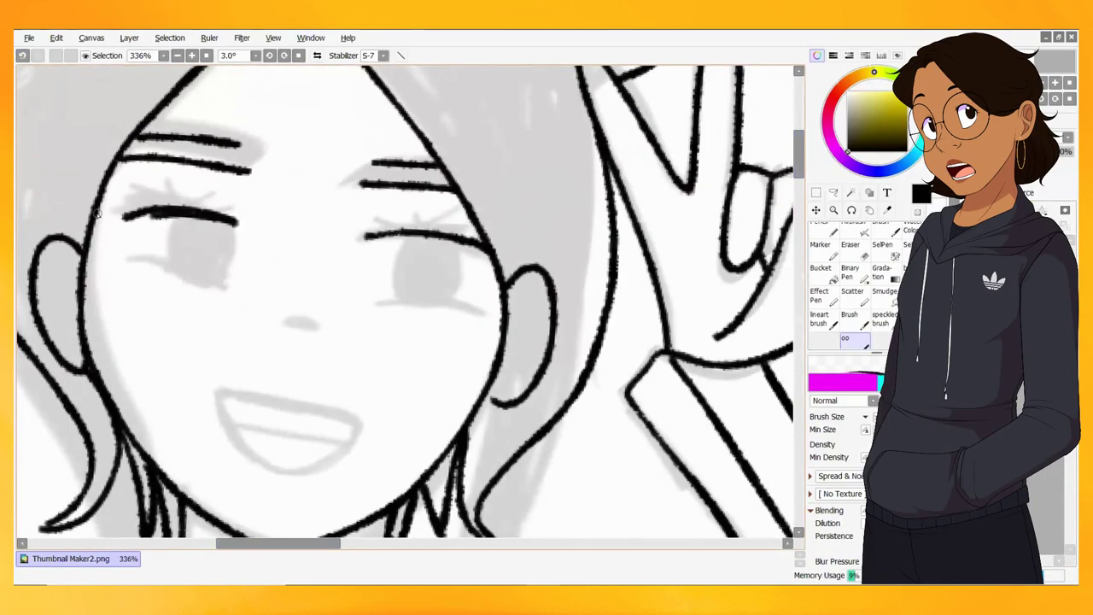
{"action": "mouse_move", "coordinate": [166, 202]}
{"action": "left_mouse_down"}
{"action": "mouse_move", "coordinate": [119, 210]}
{"action": "mouse_move", "coordinate": [170, 179]}
{"action": "left_mouse_up"}
{"action": "mouse_move", "coordinate": [198, 198]}
{"action": "left_mouse_down"}
{"action": "mouse_move", "coordinate": [195, 183]}
{"action": "mouse_move", "coordinate": [229, 197]}
{"action": "left_mouse_up"}
{"action": "mouse_move", "coordinate": [143, 197]}
{"action": "left_mouse_down"}
{"action": "mouse_move", "coordinate": [129, 176]}
{"action": "mouse_move", "coordinate": [135, 184]}
{"action": "left_mouse_up"}
{"action": "key", "text": "ctrl+z"}
{"action": "mouse_move", "coordinate": [201, 212]}
{"action": "left_mouse_down"}
{"action": "mouse_move", "coordinate": [214, 285]}
{"action": "mouse_move", "coordinate": [233, 220]}
{"action": "left_mouse_up"}
{"action": "left_click_drag", "start_coordinate": [187, 282], "coordinate": [122, 258]}
{"action": "key", "text": "ctrl+z"}
{"action": "left_click_drag", "start_coordinate": [359, 237], "coordinate": [482, 246]}
- Ink the right eye's eyelashes, round iris and lower lid
{"action": "mouse_move", "coordinate": [417, 224]}
{"action": "left_mouse_down"}
{"action": "mouse_move", "coordinate": [367, 233]}
{"action": "mouse_move", "coordinate": [379, 212]}
{"action": "mouse_move", "coordinate": [417, 208]}
{"action": "left_mouse_up"}
{"action": "key", "text": "ctrl+z"}
{"action": "mouse_move", "coordinate": [446, 227]}
{"action": "left_mouse_down"}
{"action": "mouse_move", "coordinate": [455, 202]}
{"action": "mouse_move", "coordinate": [467, 201]}
{"action": "left_mouse_up"}
{"action": "key", "text": "ctrl+z"}
{"action": "mouse_move", "coordinate": [423, 241]}
{"action": "left_mouse_down"}
{"action": "mouse_move", "coordinate": [410, 303]}
{"action": "mouse_move", "coordinate": [461, 247]}
{"action": "left_mouse_up"}
{"action": "key", "text": "ctrl+z"}
{"action": "left_click_drag", "start_coordinate": [428, 299], "coordinate": [492, 319]}
{"action": "key", "text": "ctrl+z"}
- Ink the nose and the open-smile mouth, then view the whole page with rotation reset
{"action": "mouse_move", "coordinate": [286, 317]}
{"action": "left_mouse_down"}
{"action": "mouse_move", "coordinate": [322, 335]}
{"action": "mouse_move", "coordinate": [294, 340]}
{"action": "left_mouse_up"}
{"action": "mouse_move", "coordinate": [220, 391]}
{"action": "left_mouse_down"}
{"action": "mouse_move", "coordinate": [359, 411]}
{"action": "mouse_move", "coordinate": [247, 470]}
{"action": "left_mouse_up"}
{"action": "key", "text": "ctrl+z"}
{"action": "mouse_move", "coordinate": [359, 414]}
{"action": "left_mouse_down"}
{"action": "mouse_move", "coordinate": [293, 478]}
{"action": "mouse_move", "coordinate": [376, 420]}
{"action": "left_mouse_up"}
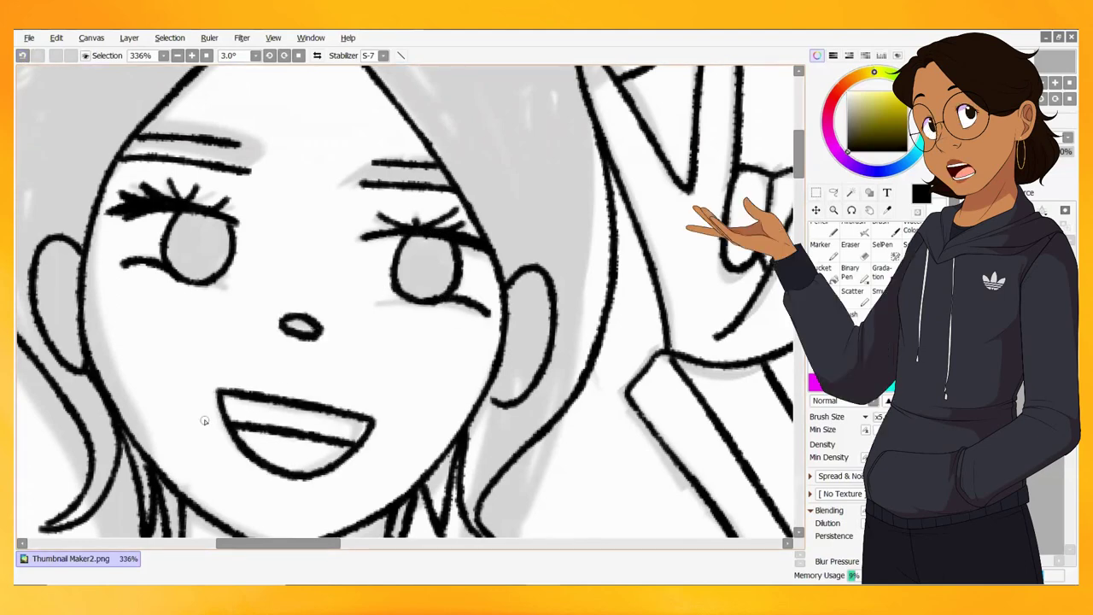
{"action": "key", "text": "Home"}
{"action": "scroll", "coordinate": [663, 419], "scroll_direction": "down", "scroll_amount": 6}
{"action": "scroll", "coordinate": [404, 301], "scroll_direction": "up", "scroll_amount": 4}
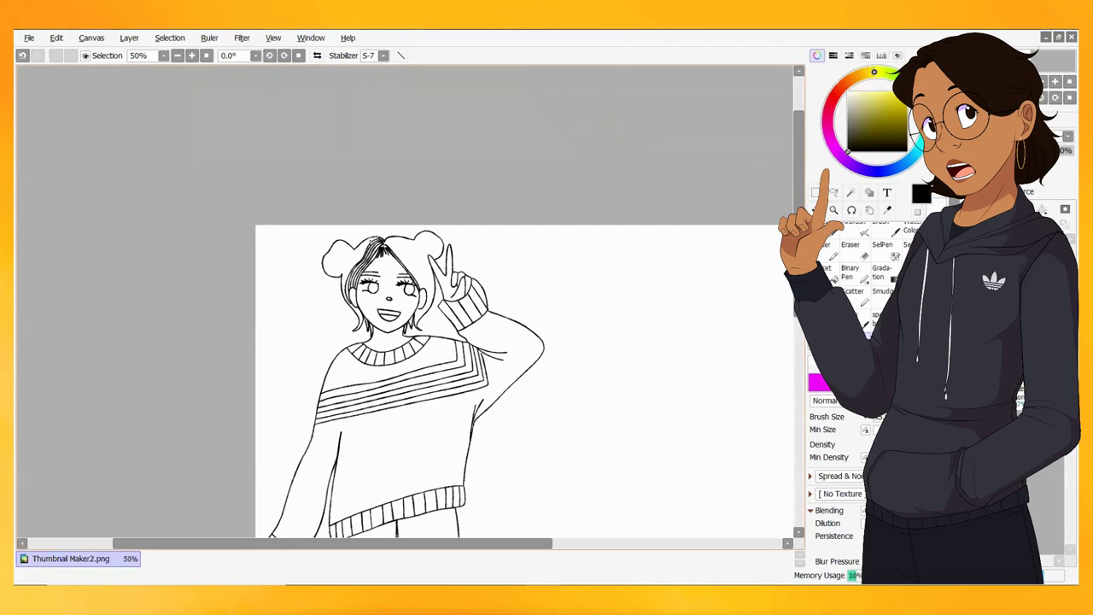
- Ink hair strands on the left side of the girl's head
{"action": "scroll", "coordinate": [405, 303], "scroll_direction": "up", "scroll_amount": 4}
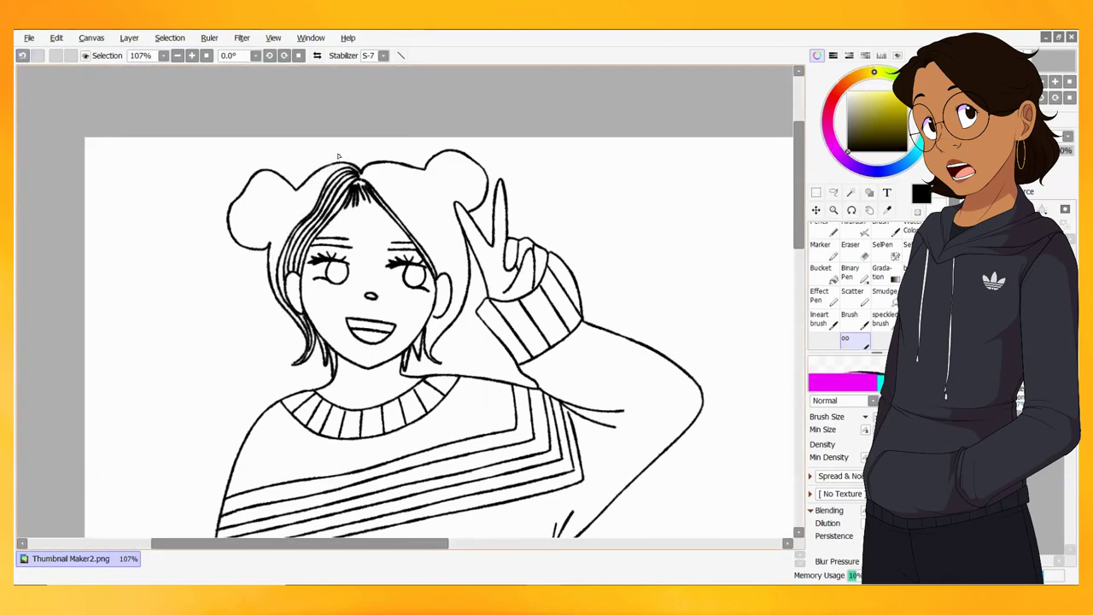
{"action": "key", "text": "ctrl+z"}
{"action": "key", "text": "ctrl+z"}
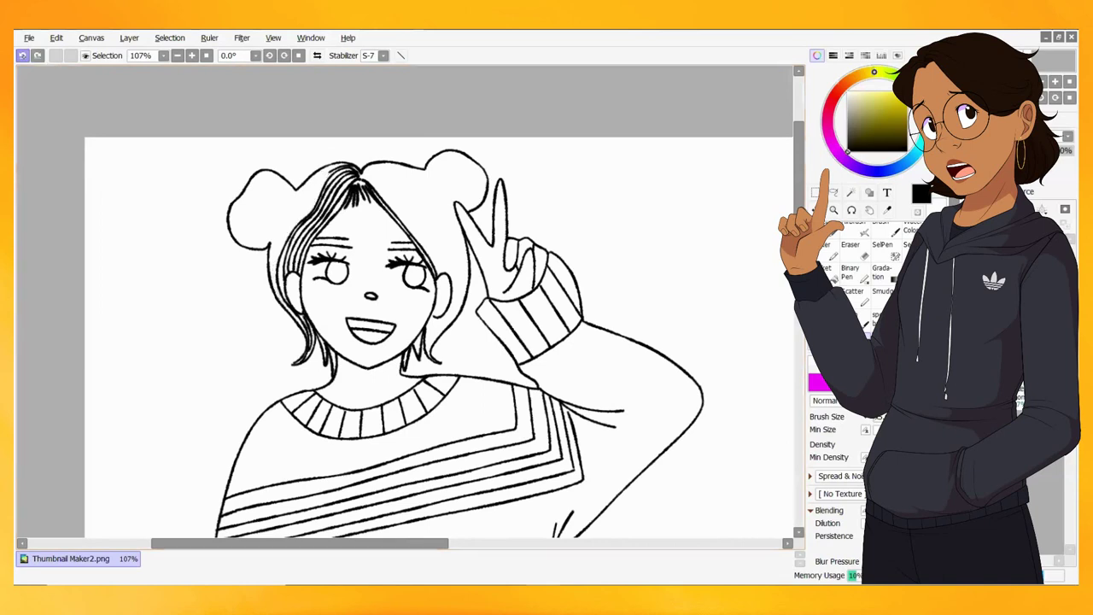
{"action": "left_click_drag", "start_coordinate": [348, 162], "coordinate": [275, 229]}
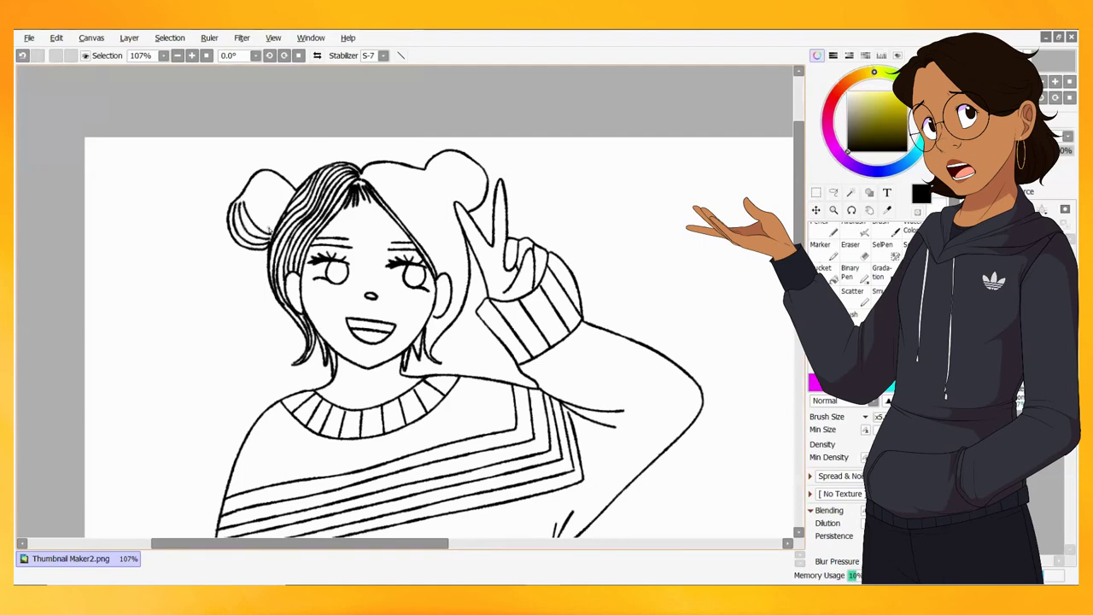
{"action": "mouse_move", "coordinate": [294, 176]}
{"action": "left_mouse_down"}
{"action": "mouse_move", "coordinate": [246, 198]}
{"action": "mouse_move", "coordinate": [251, 231]}
{"action": "left_mouse_up"}
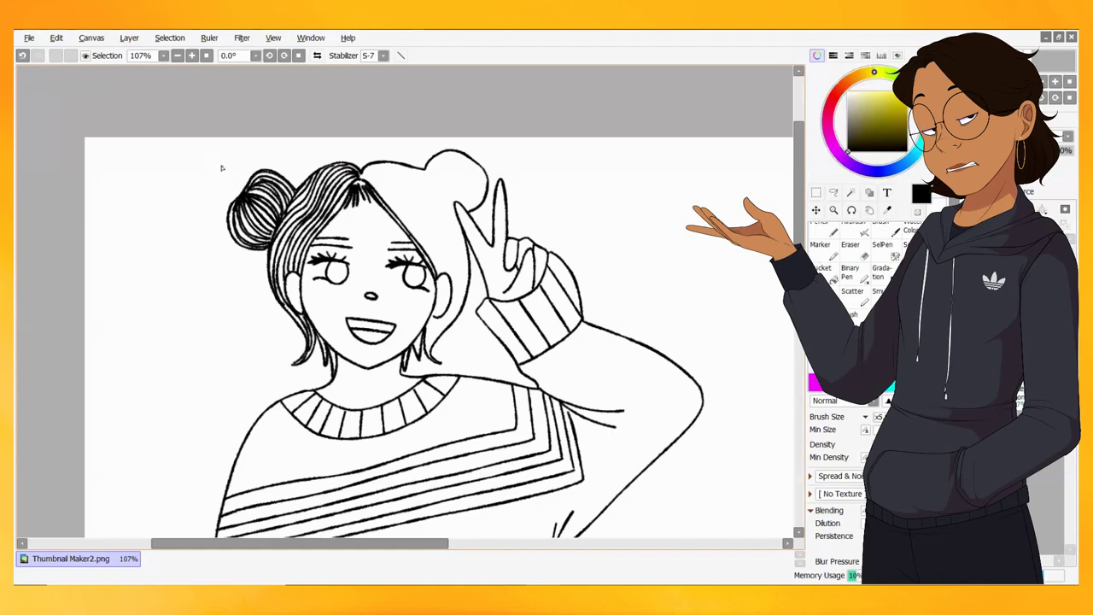
- Fill the upper-right hair and right bun with curved strands, then darken the right eyebrow
{"action": "left_click_drag", "start_coordinate": [361, 173], "coordinate": [438, 275]}
{"action": "left_click_drag", "start_coordinate": [357, 169], "coordinate": [392, 203]}
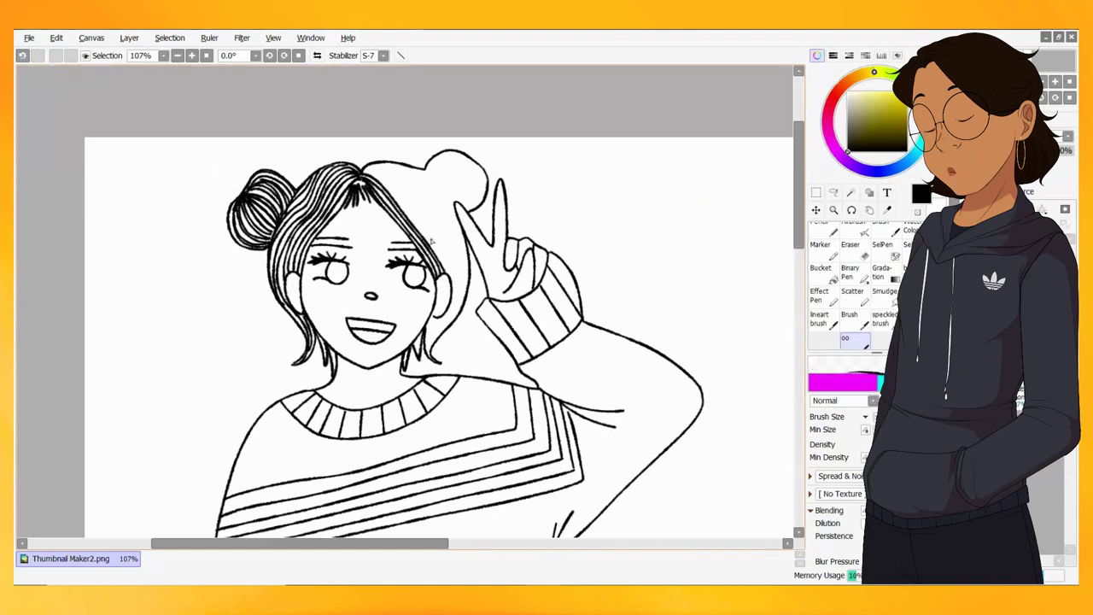
{"action": "key", "text": "ctrl+z"}
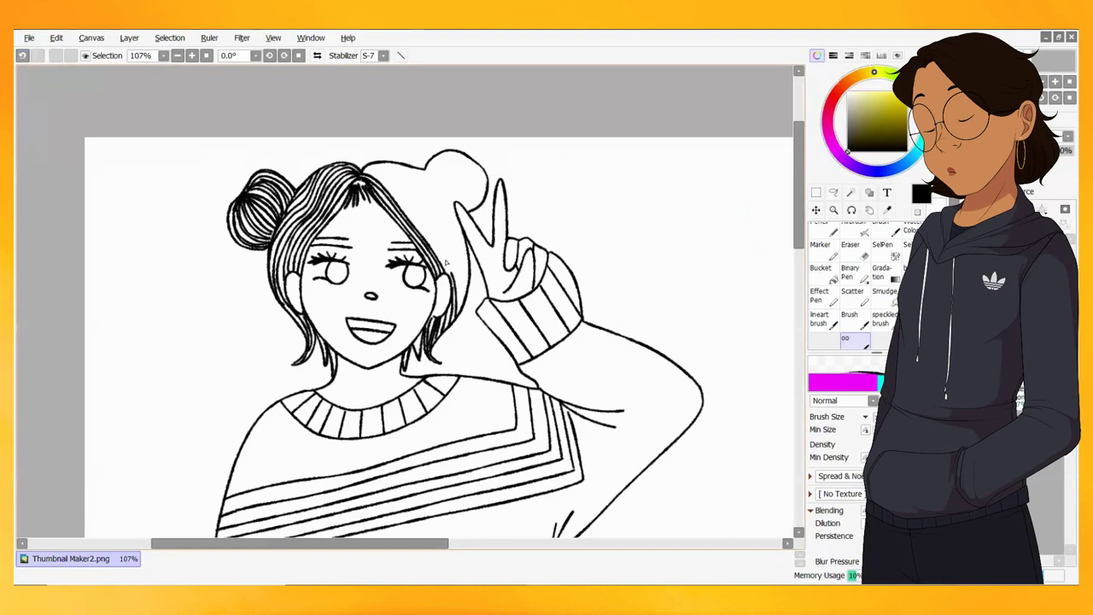
{"action": "key", "text": "ctrl+y"}
{"action": "left_click_drag", "start_coordinate": [397, 192], "coordinate": [458, 278]}
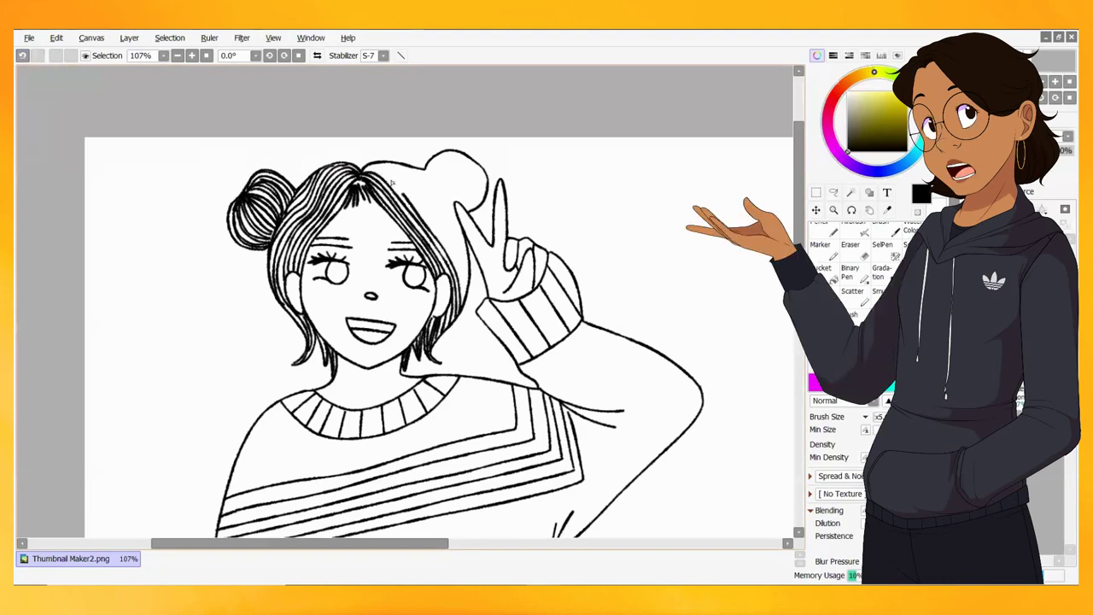
{"action": "left_click_drag", "start_coordinate": [418, 186], "coordinate": [468, 284]}
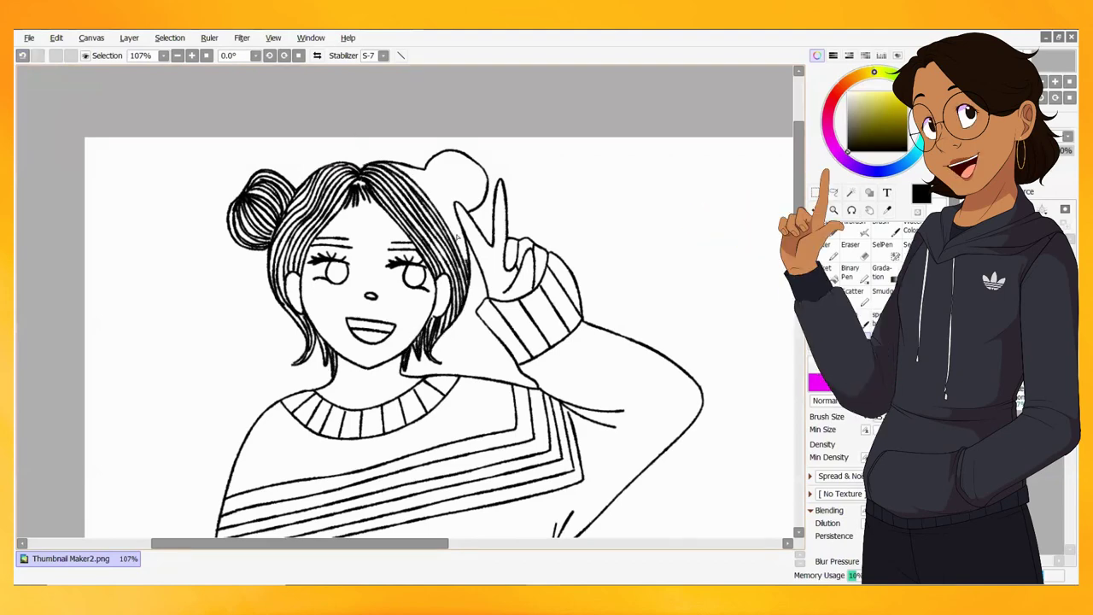
{"action": "mouse_move", "coordinate": [401, 164]}
{"action": "left_mouse_down"}
{"action": "mouse_move", "coordinate": [468, 256]}
{"action": "mouse_move", "coordinate": [465, 239]}
{"action": "left_mouse_up"}
{"action": "left_click_drag", "start_coordinate": [411, 161], "coordinate": [458, 215]}
{"action": "left_click_drag", "start_coordinate": [476, 174], "coordinate": [466, 206]}
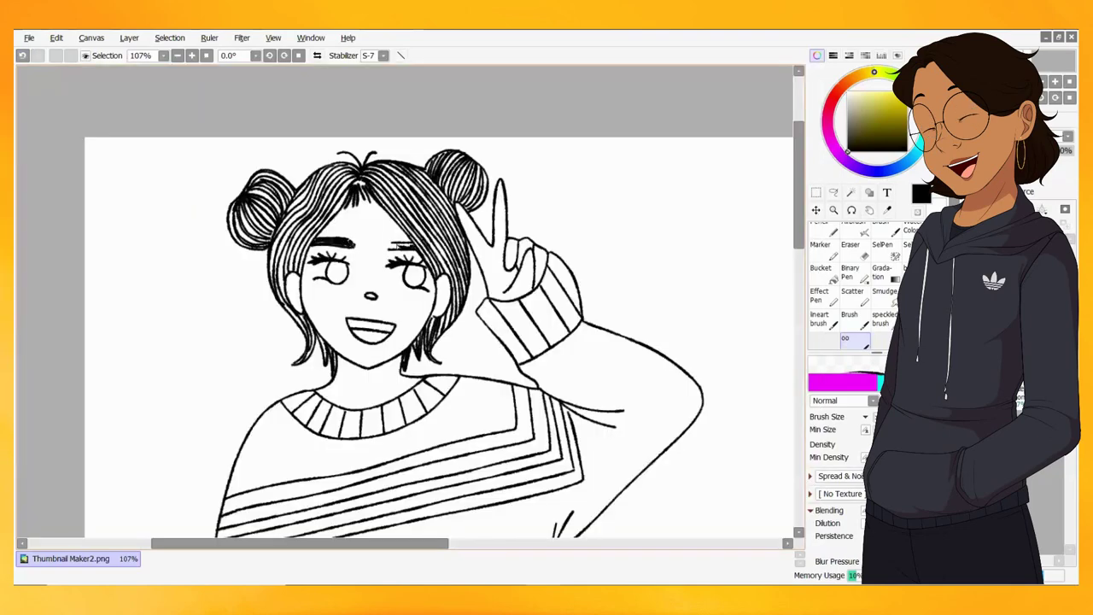
{"action": "left_click_drag", "start_coordinate": [393, 248], "coordinate": [415, 244]}
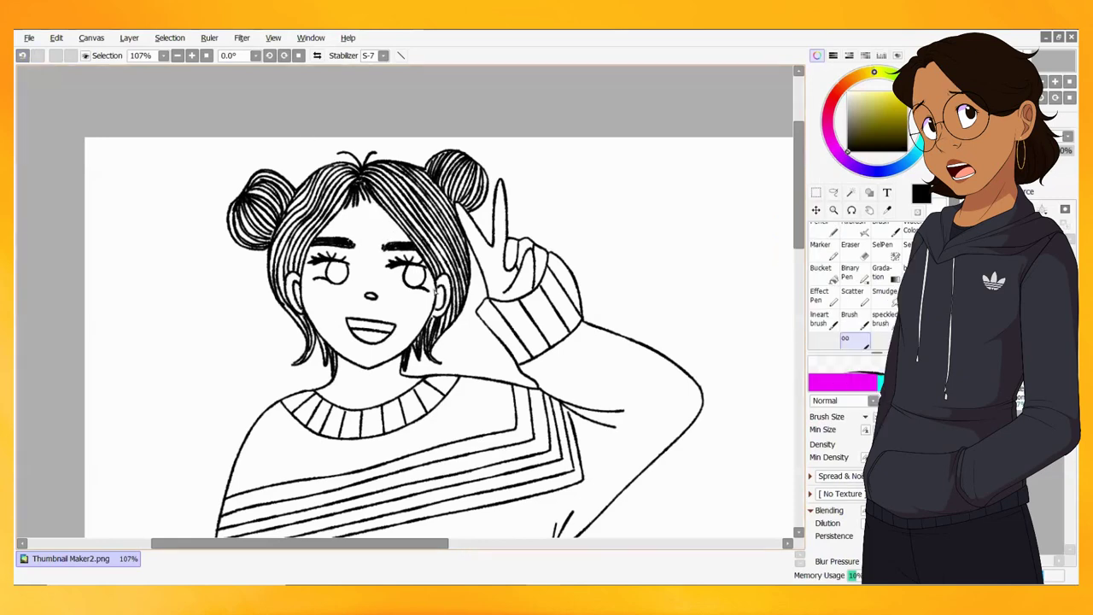
- Erase the open left eye so it can be redrawn closed
{"action": "key", "text": "ctrl+minus"}
{"action": "key", "text": "ctrl+minus"}
{"action": "key", "text": "ctrl+minus"}
{"action": "key", "text": "ctrl+minus"}
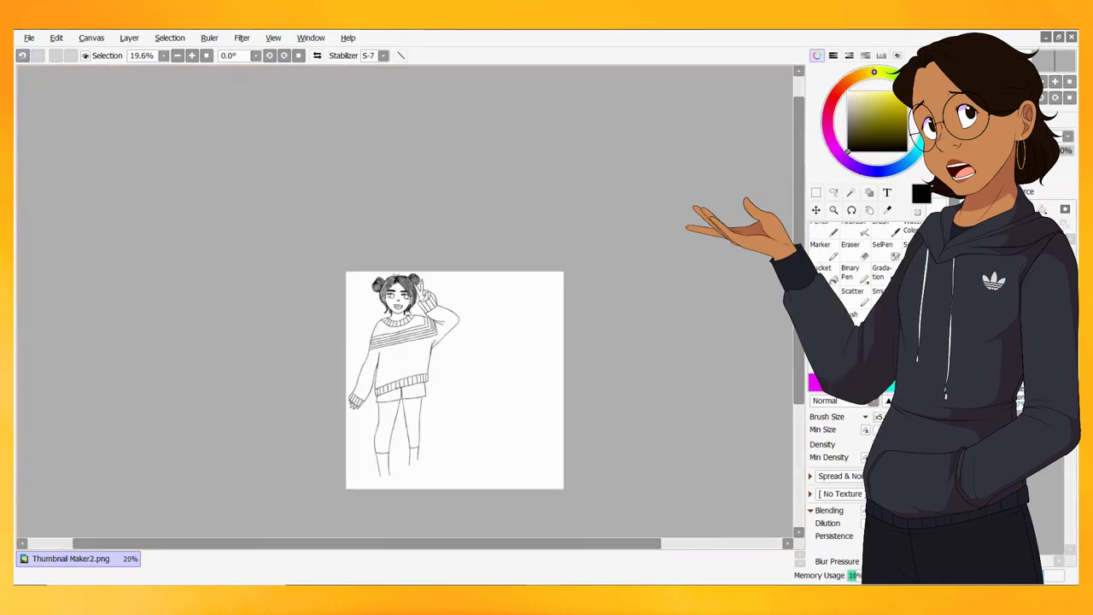
{"action": "key", "text": "ctrl+plus"}
{"action": "key", "text": "ctrl+plus"}
{"action": "key", "text": "ctrl+plus"}
{"action": "key", "text": "e"}
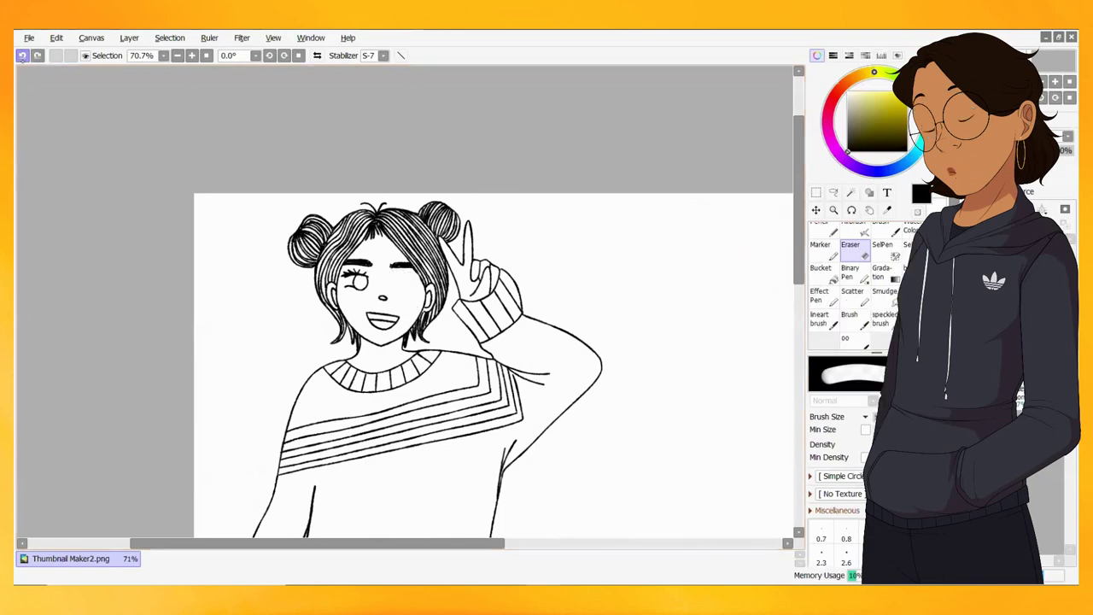
{"action": "scroll", "coordinate": [399, 277], "scroll_direction": "up", "scroll_amount": 3}
{"action": "mouse_move", "coordinate": [282, 256]}
{"action": "left_mouse_down"}
{"action": "mouse_move", "coordinate": [248, 254]}
{"action": "mouse_move", "coordinate": [246, 227]}
{"action": "mouse_move", "coordinate": [300, 274]}
{"action": "mouse_move", "coordinate": [296, 226]}
{"action": "left_mouse_up"}
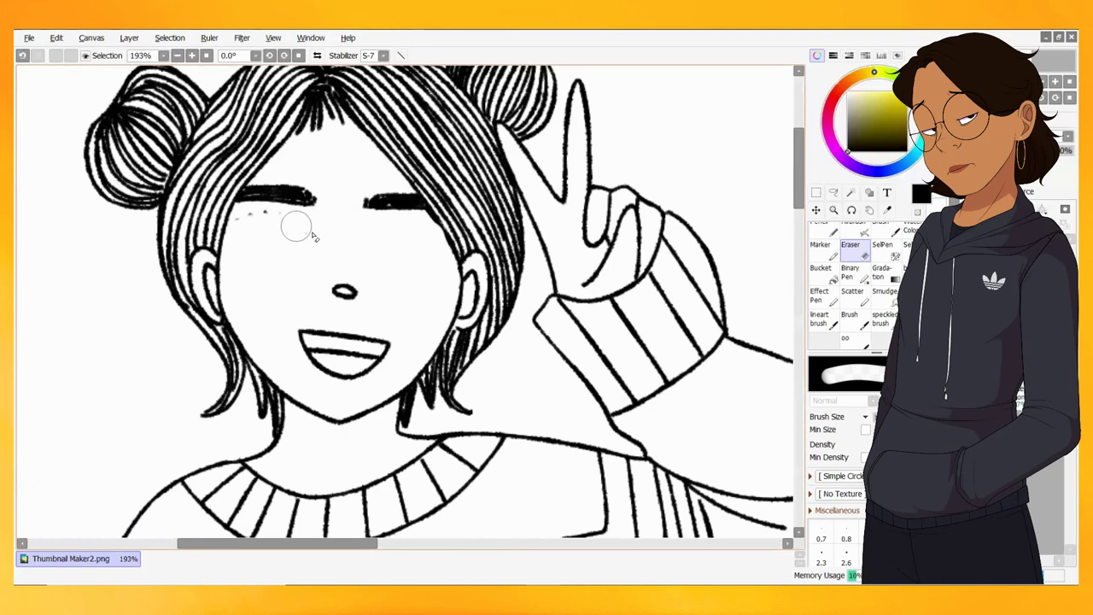
{"action": "left_click", "coordinate": [845, 338]}
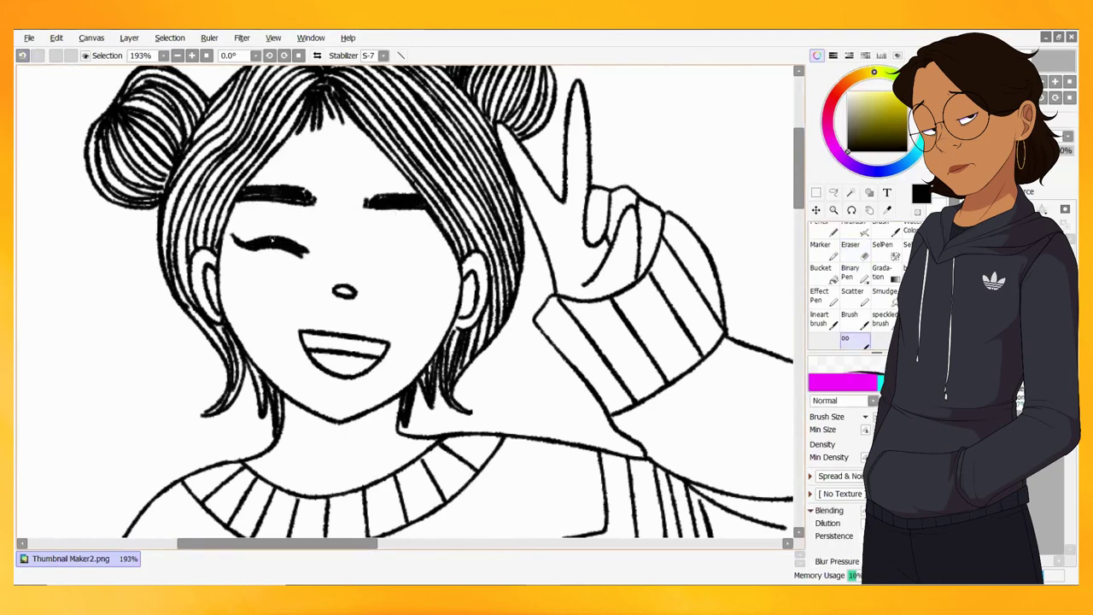
- Copy the closed left eye, mirror it horizontally and place it as the right eye
{"action": "key", "text": "a"}
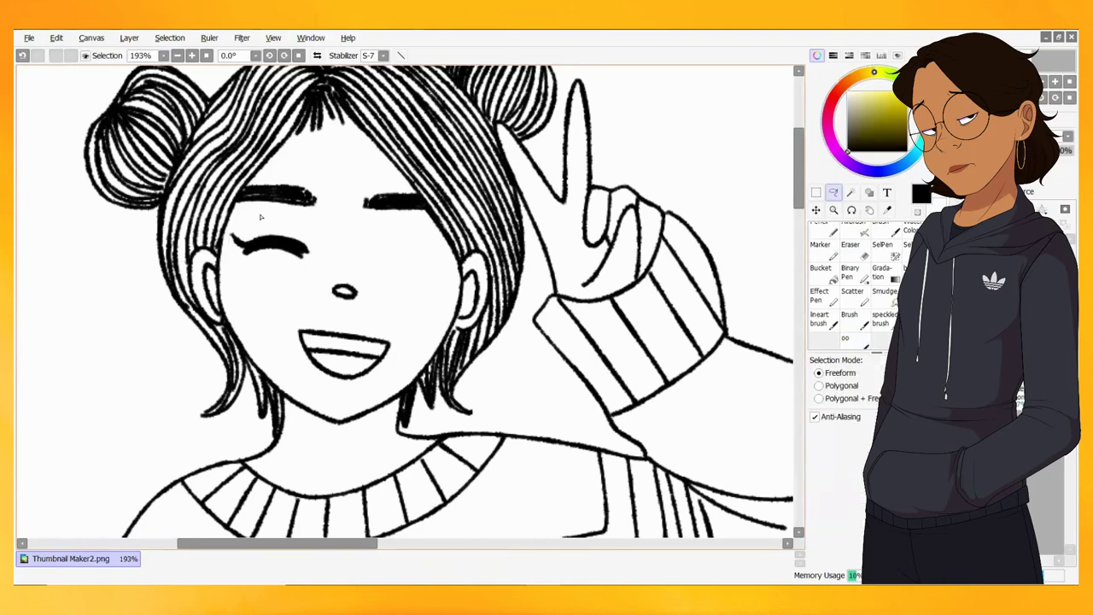
{"action": "left_click_drag", "start_coordinate": [259, 214], "coordinate": [255, 209]}
{"action": "left_click", "coordinate": [56, 37]}
{"action": "left_click", "coordinate": [68, 129]}
{"action": "key", "text": "v"}
{"action": "left_click_drag", "start_coordinate": [93, 254], "coordinate": [224, 265]}
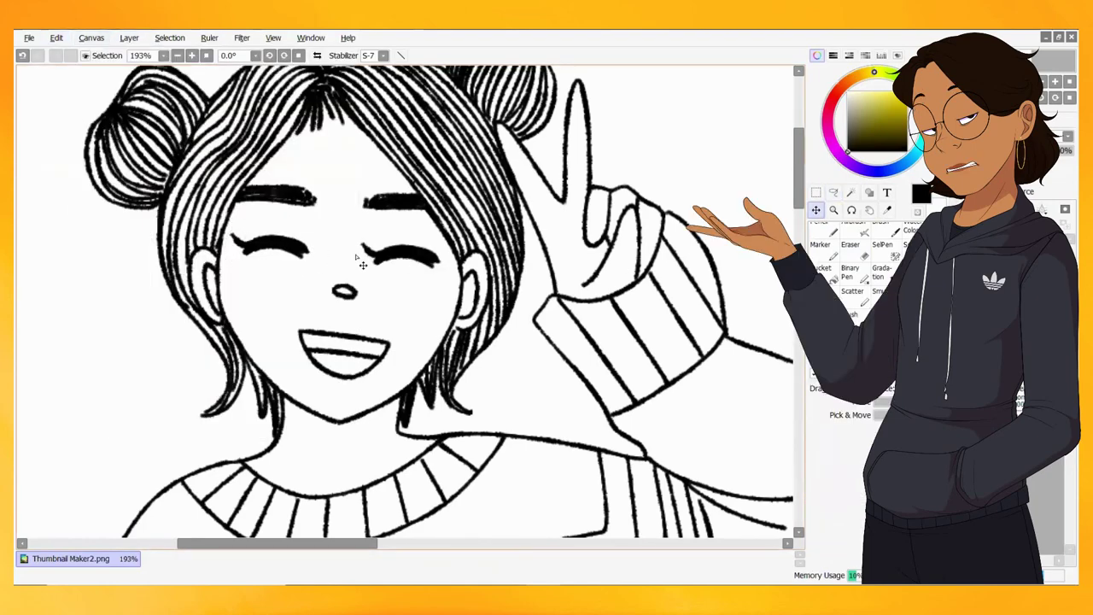
{"action": "left_click", "coordinate": [129, 37]}
{"action": "left_click", "coordinate": [137, 368]}
{"action": "left_click_drag", "start_coordinate": [393, 257], "coordinate": [392, 262]}
- Add flicked lashes to both closed eyes and touch up the left eye
{"action": "key", "text": "n"}
{"action": "left_click_drag", "start_coordinate": [261, 239], "coordinate": [249, 228]}
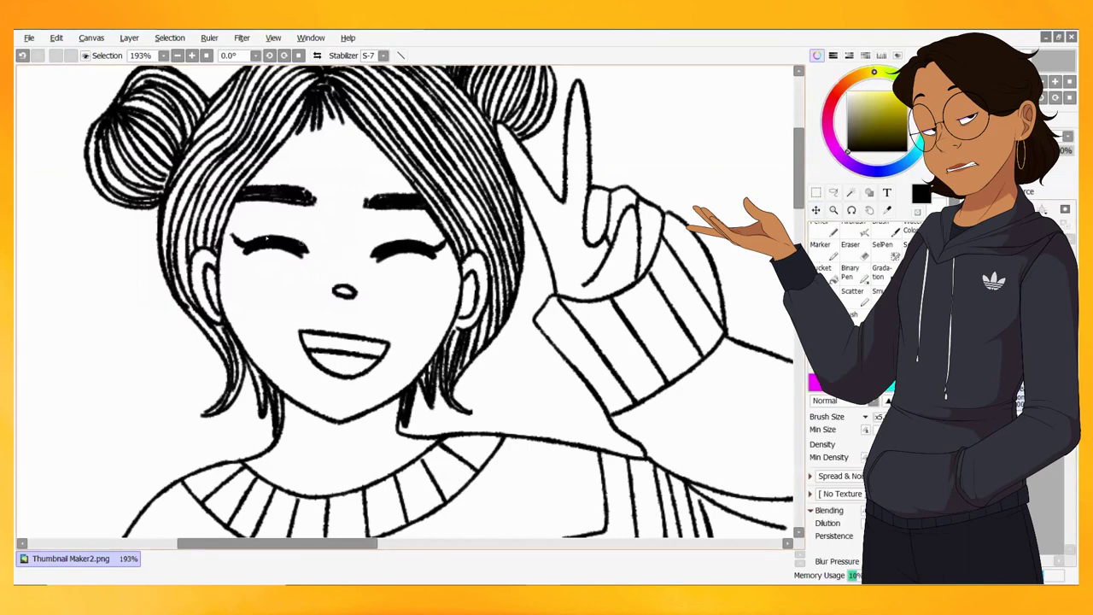
{"action": "left_click_drag", "start_coordinate": [413, 241], "coordinate": [422, 228]}
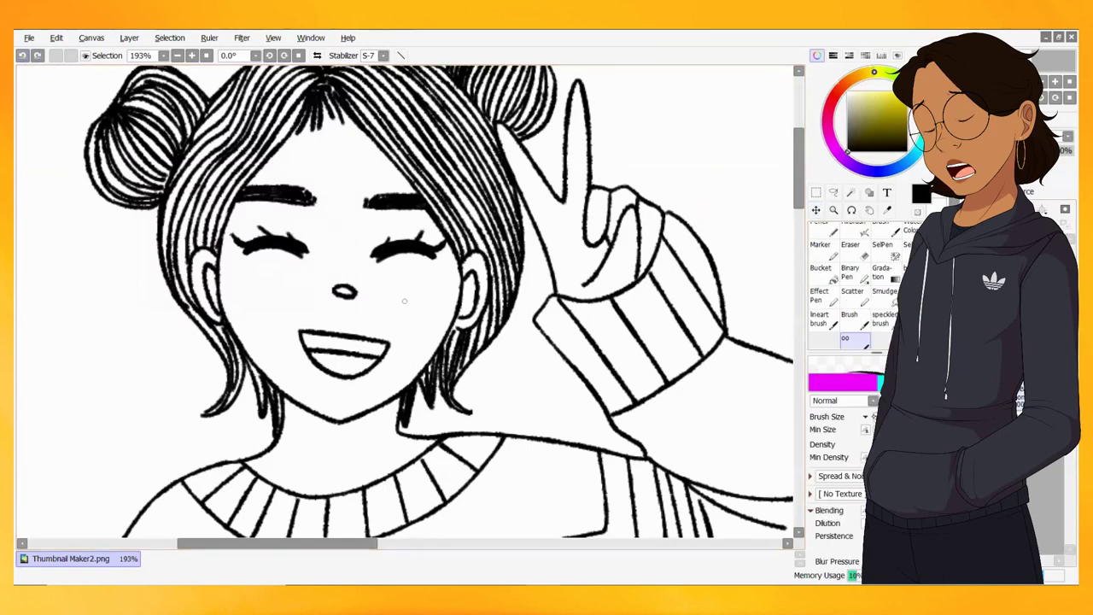
{"action": "left_click_drag", "start_coordinate": [310, 239], "coordinate": [239, 226]}
{"action": "scroll", "coordinate": [389, 227], "scroll_direction": "down", "scroll_amount": 6}
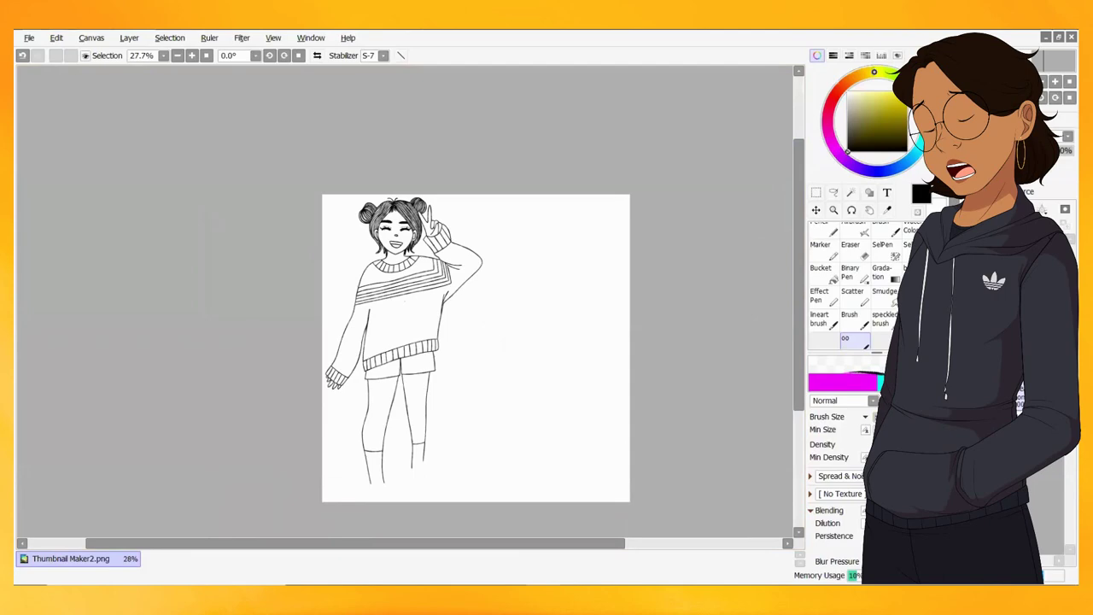
- Outline the first tall box in black, redrawing the shaky right edge
{"action": "scroll", "coordinate": [517, 387], "scroll_direction": "up", "scroll_amount": 3}
{"action": "left_click_drag", "start_coordinate": [394, 500], "coordinate": [393, 171]}
{"action": "mouse_move", "coordinate": [565, 501]}
{"action": "left_mouse_down"}
{"action": "mouse_move", "coordinate": [395, 502]}
{"action": "mouse_move", "coordinate": [565, 248]}
{"action": "mouse_move", "coordinate": [565, 162]}
{"action": "left_mouse_up"}
{"action": "key", "text": "ctrl+z"}
{"action": "mouse_move", "coordinate": [565, 502]}
{"action": "left_mouse_down"}
{"action": "mouse_move", "coordinate": [565, 164]}
{"action": "mouse_move", "coordinate": [393, 167]}
{"action": "left_mouse_up"}
{"action": "key", "text": "ctrl+z"}
{"action": "key", "text": "ctrl+z"}
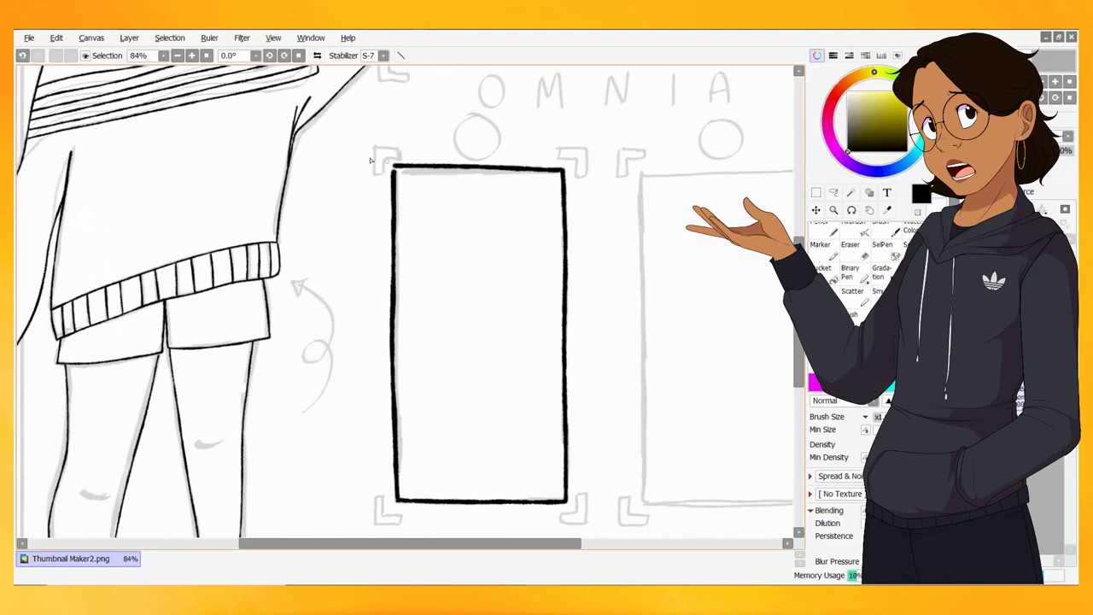
- Outline the second tall box in black, redrawing its left edge several times
{"action": "key", "text": "ctrl+z"}
{"action": "left_click_drag", "start_coordinate": [564, 169], "coordinate": [393, 170]}
{"action": "scroll", "coordinate": [470, 446], "scroll_direction": "right", "scroll_amount": 5}
{"action": "left_click_drag", "start_coordinate": [471, 446], "coordinate": [467, 171]}
{"action": "key", "text": "ctrl+z"}
{"action": "left_click_drag", "start_coordinate": [471, 504], "coordinate": [467, 172]}
{"action": "key", "text": "ctrl+z"}
{"action": "mouse_move", "coordinate": [470, 504]}
{"action": "left_mouse_down"}
{"action": "mouse_move", "coordinate": [466, 175]}
{"action": "mouse_move", "coordinate": [587, 503]}
{"action": "mouse_move", "coordinate": [469, 504]}
{"action": "left_mouse_up"}
- Ink the left, right and top edges of the top banner box in black
{"action": "key", "text": "ctrl+z"}
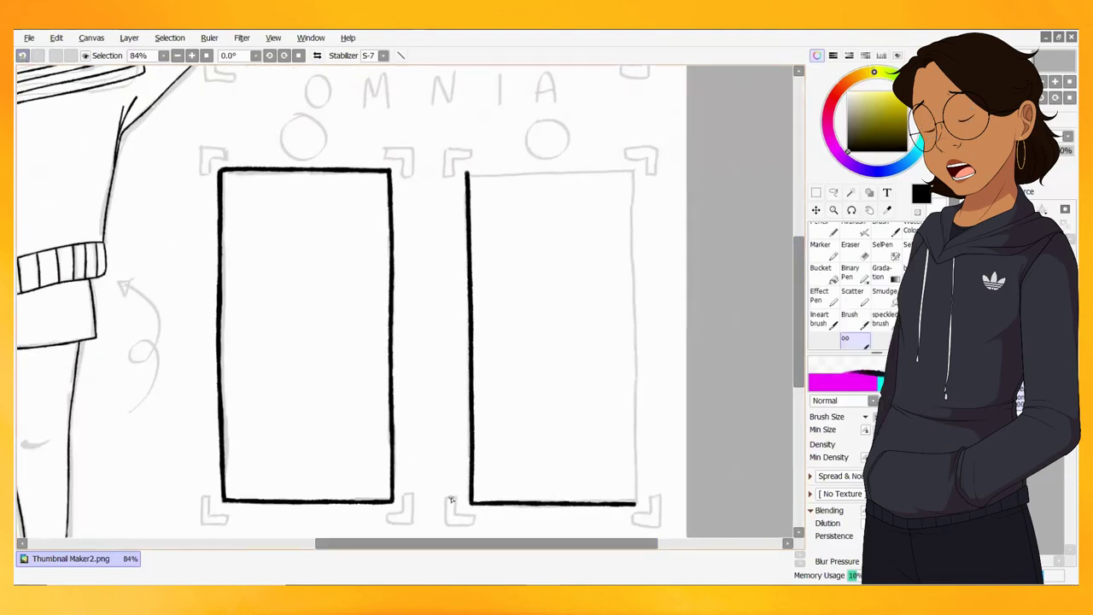
{"action": "mouse_move", "coordinate": [637, 504]}
{"action": "left_mouse_down"}
{"action": "mouse_move", "coordinate": [630, 183]}
{"action": "mouse_move", "coordinate": [508, 171]}
{"action": "left_mouse_up"}
{"action": "scroll", "coordinate": [624, 350], "scroll_direction": "up", "scroll_amount": 4}
{"action": "mouse_move", "coordinate": [625, 350]}
{"action": "left_mouse_down"}
{"action": "mouse_move", "coordinate": [224, 348]}
{"action": "mouse_move", "coordinate": [222, 175]}
{"action": "left_mouse_up"}
{"action": "key", "text": "ctrl+z"}
{"action": "left_click_drag", "start_coordinate": [224, 348], "coordinate": [222, 176]}
{"action": "left_click_drag", "start_coordinate": [629, 175], "coordinate": [632, 337]}
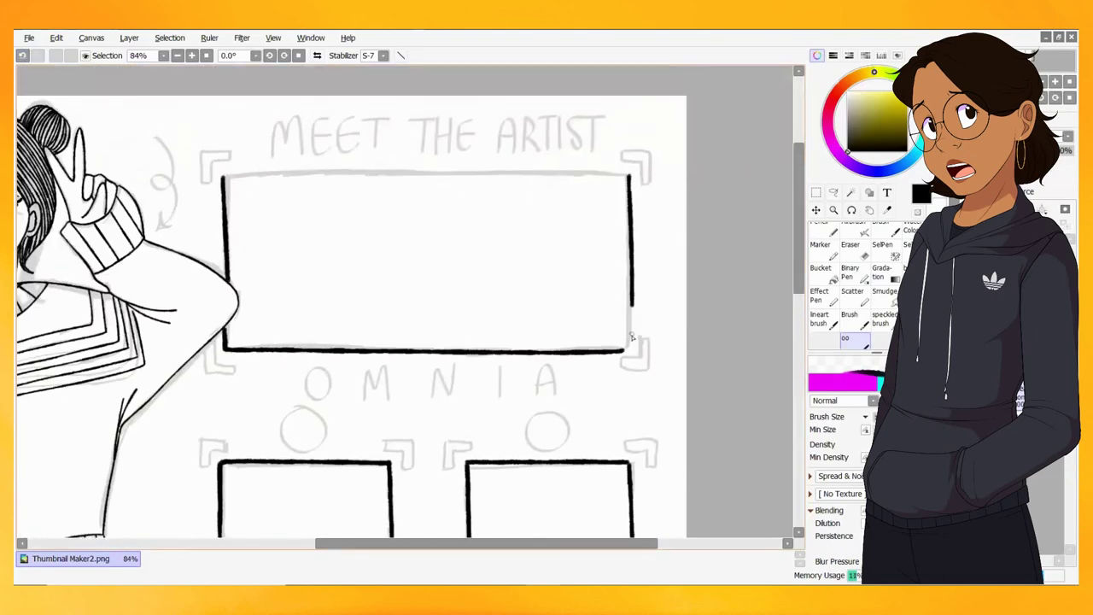
{"action": "left_click_drag", "start_coordinate": [531, 174], "coordinate": [220, 175]}
- Ink the bottom edge of the wide lower strip box
{"action": "scroll", "coordinate": [410, 299], "scroll_direction": "down", "scroll_amount": 3}
{"action": "scroll", "coordinate": [410, 299], "scroll_direction": "down", "scroll_amount": 2}
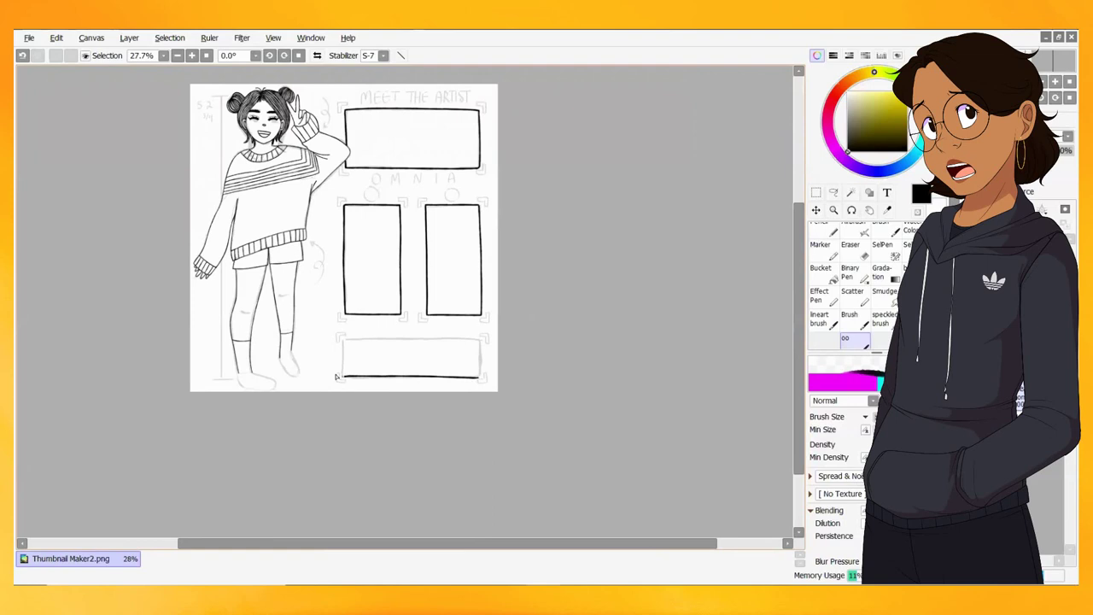
{"action": "scroll", "coordinate": [415, 329], "scroll_direction": "up", "scroll_amount": 4}
{"action": "scroll", "coordinate": [410, 341], "scroll_direction": "down", "scroll_amount": 3}
{"action": "scroll", "coordinate": [598, 341], "scroll_direction": "up", "scroll_amount": 1}
{"action": "mouse_move", "coordinate": [754, 338]}
{"action": "left_mouse_down"}
{"action": "mouse_move", "coordinate": [115, 340]}
{"action": "mouse_move", "coordinate": [752, 299]}
{"action": "mouse_move", "coordinate": [740, 158]}
{"action": "mouse_move", "coordinate": [123, 171]}
{"action": "mouse_move", "coordinate": [116, 339]}
{"action": "left_mouse_up"}
{"action": "key", "text": "ctrl+z"}
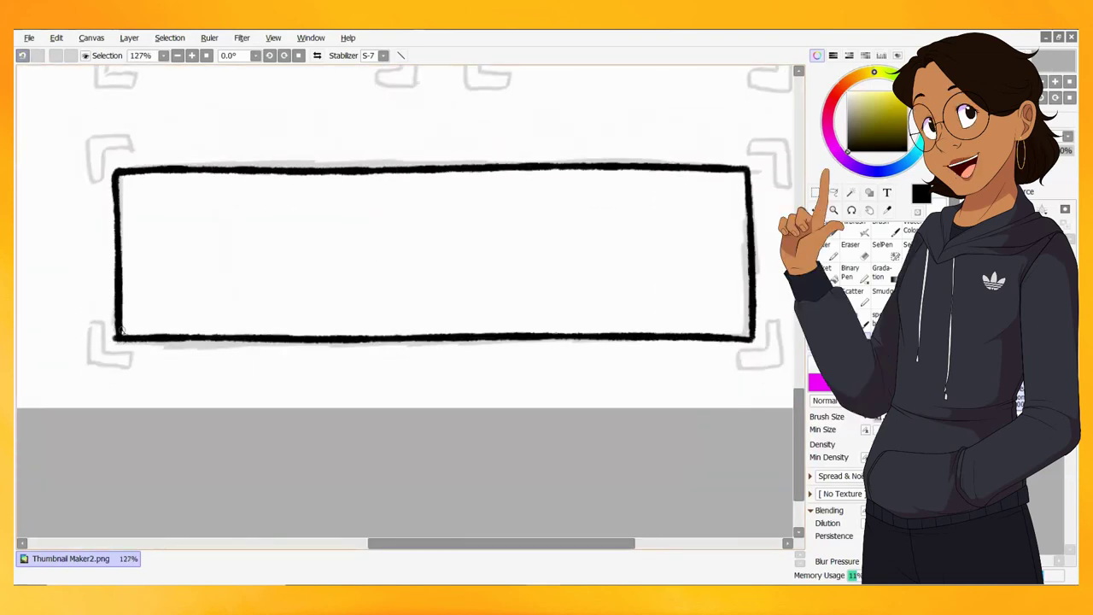
- Ink the lower box's bottom-right and top-right corner brackets, redrawing a shaky stroke
{"action": "key", "text": "e"}
{"action": "scroll", "coordinate": [79, 347], "scroll_direction": "down", "scroll_amount": 8}
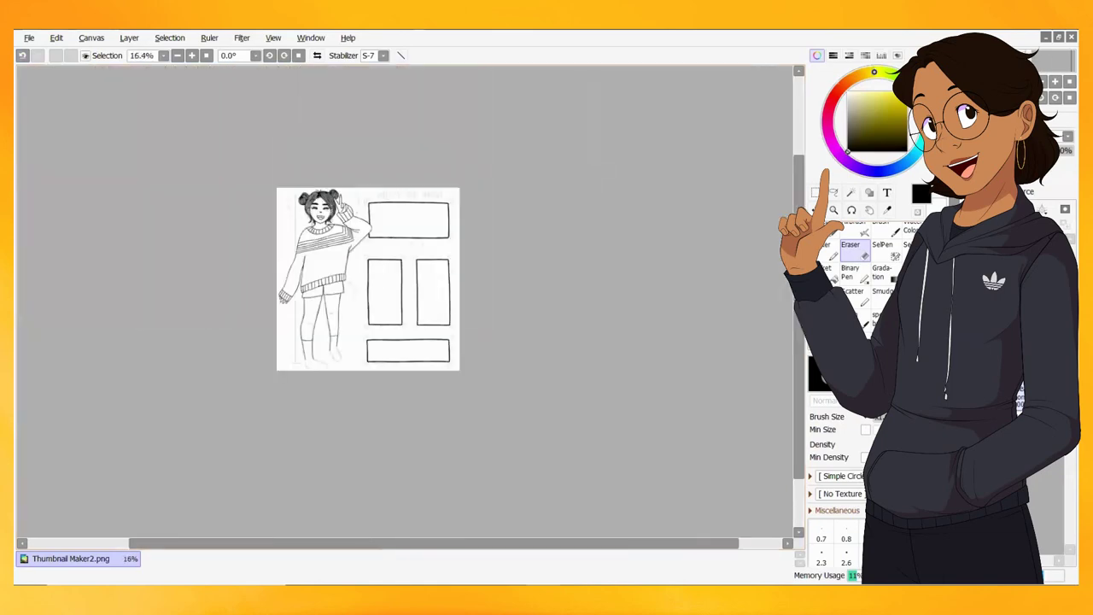
{"action": "scroll", "coordinate": [256, 273], "scroll_direction": "up", "scroll_amount": 4}
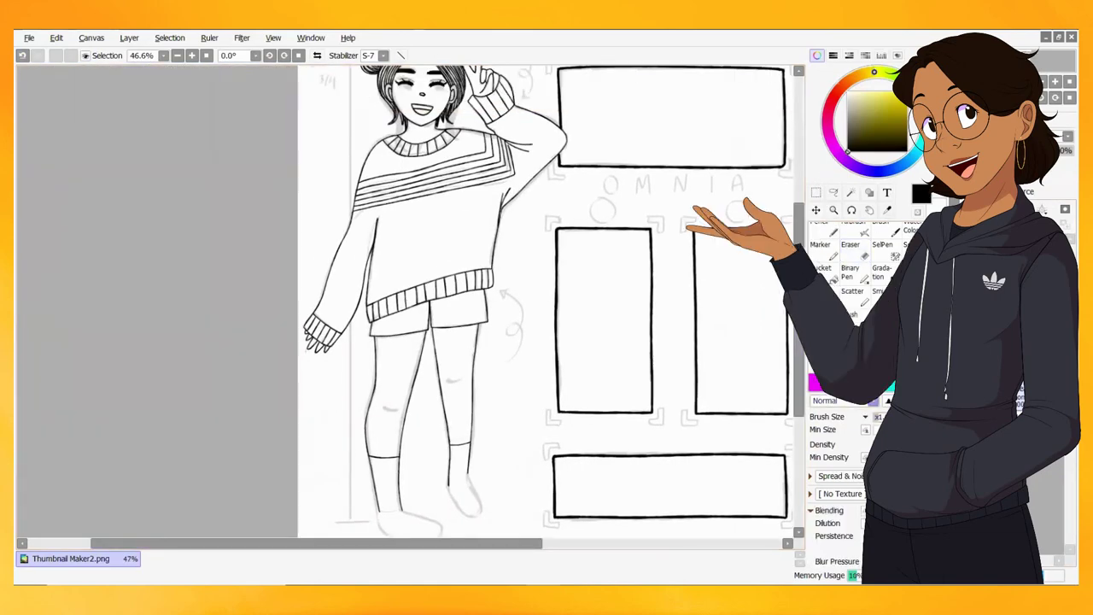
{"action": "scroll", "coordinate": [601, 321], "scroll_direction": "down", "scroll_amount": 3}
{"action": "scroll", "coordinate": [601, 321], "scroll_direction": "up", "scroll_amount": 5}
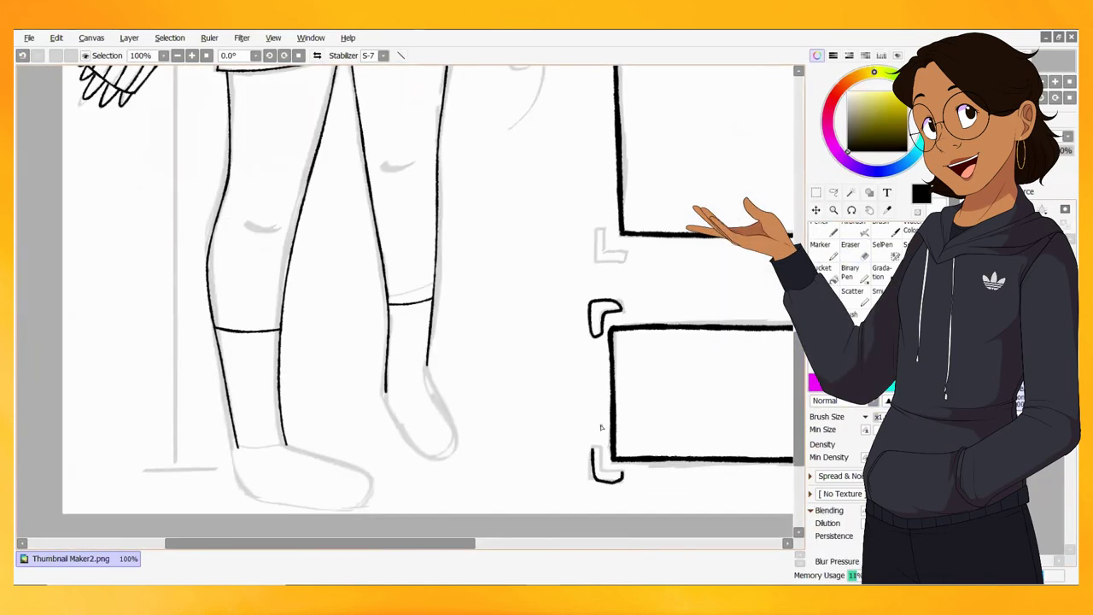
{"action": "key", "text": "ctrl+z"}
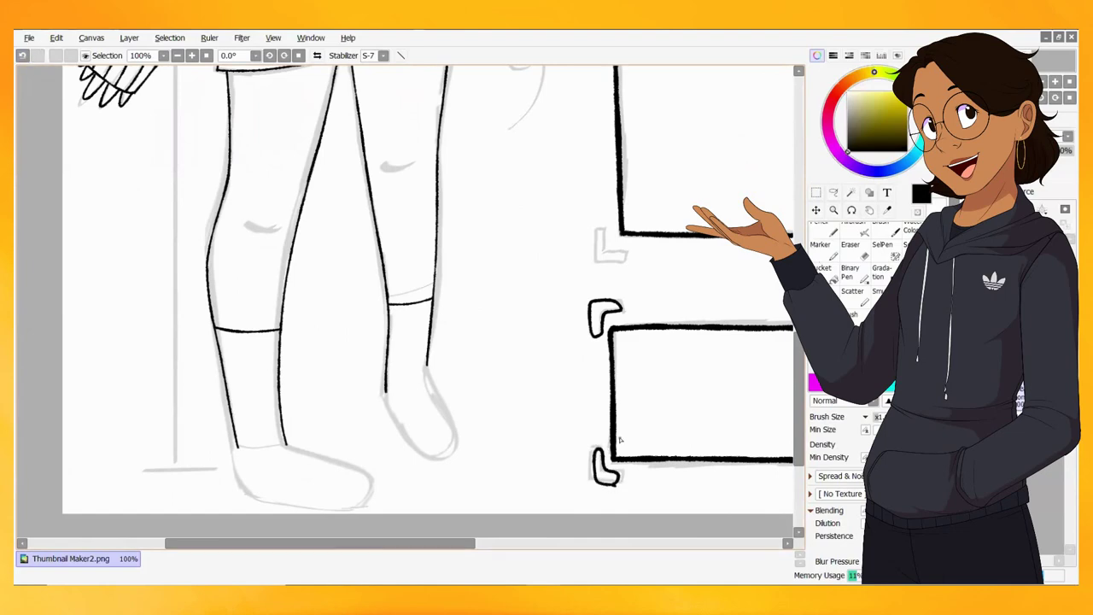
{"action": "left_click_drag", "start_coordinate": [596, 449], "coordinate": [617, 484]}
{"action": "left_click_drag", "start_coordinate": [320, 543], "coordinate": [520, 543]}
{"action": "left_click_drag", "start_coordinate": [605, 447], "coordinate": [598, 484]}
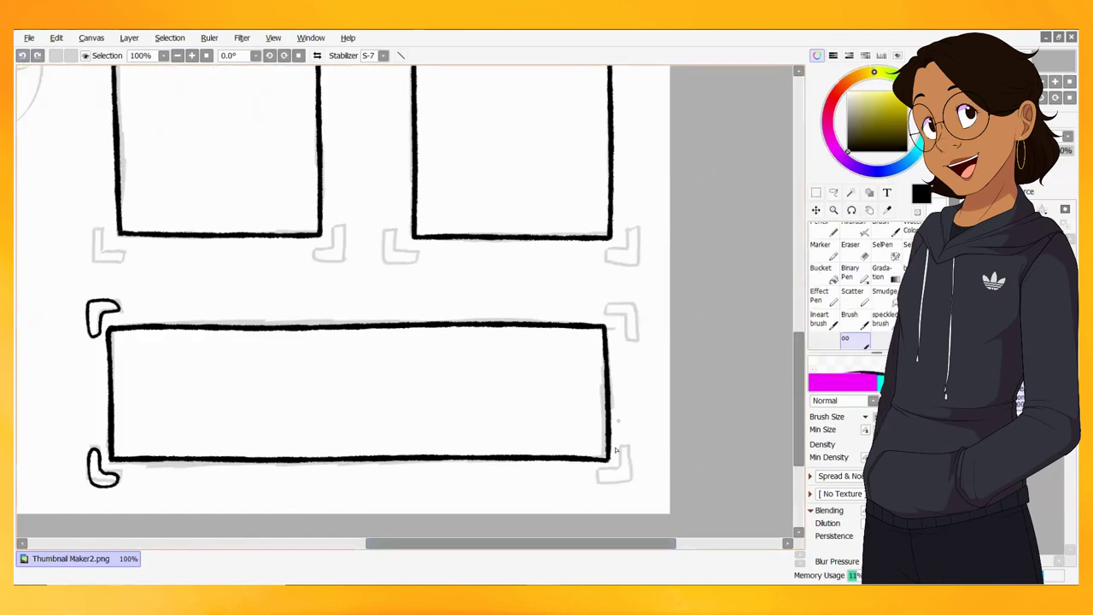
{"action": "key", "text": "ctrl+z"}
{"action": "left_click_drag", "start_coordinate": [626, 442], "coordinate": [599, 482]}
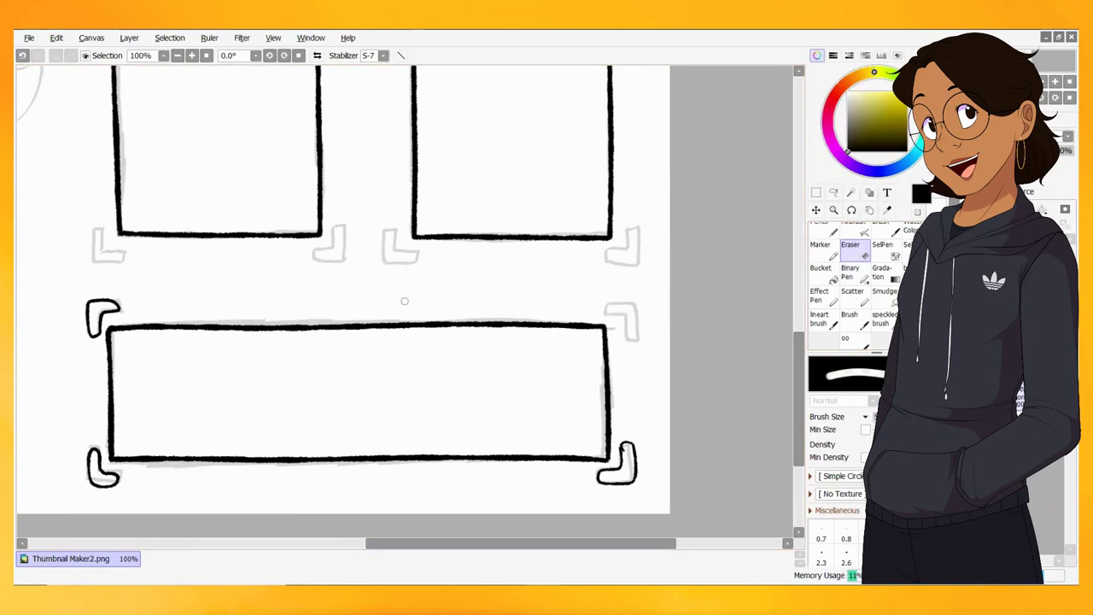
{"action": "left_click_drag", "start_coordinate": [625, 338], "coordinate": [622, 295]}
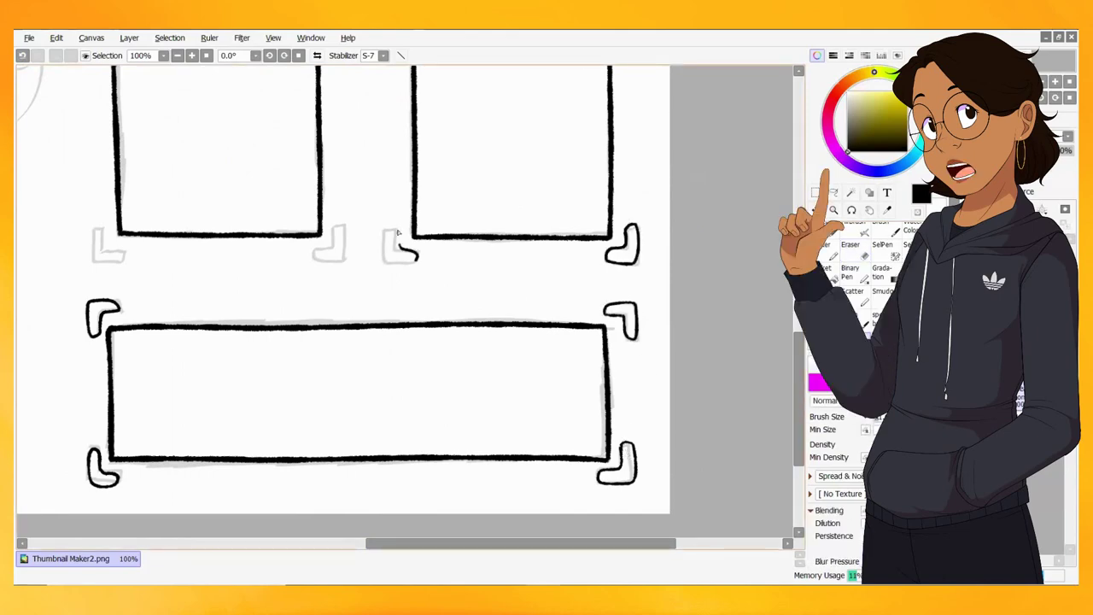
- Erase and redo a misdrawn corner bracket stroke on another panel
{"action": "key", "text": "e"}
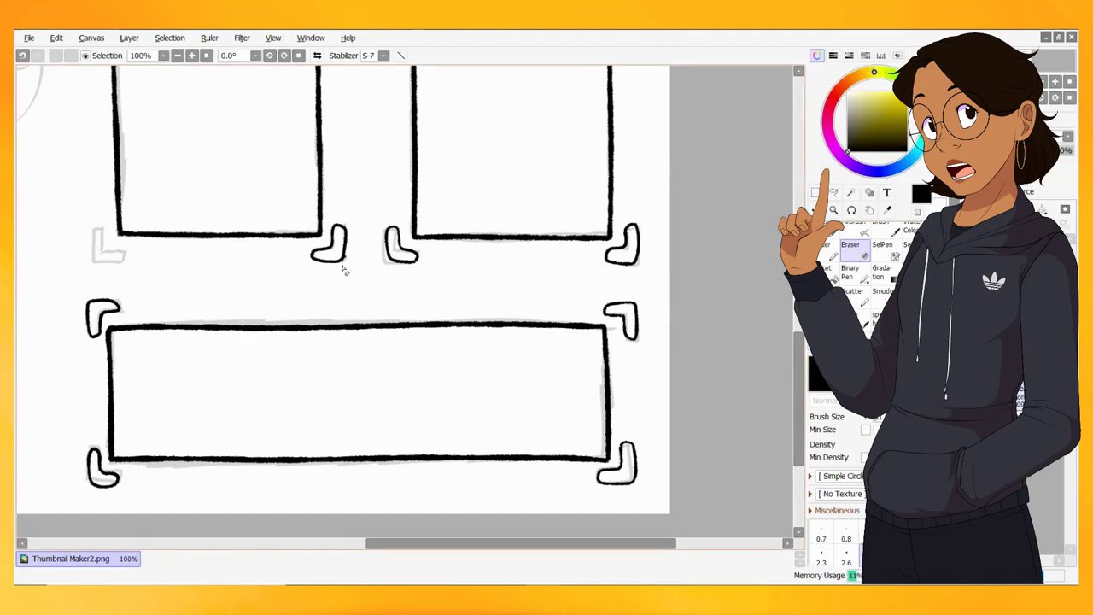
{"action": "left_click_drag", "start_coordinate": [104, 249], "coordinate": [309, 249]}
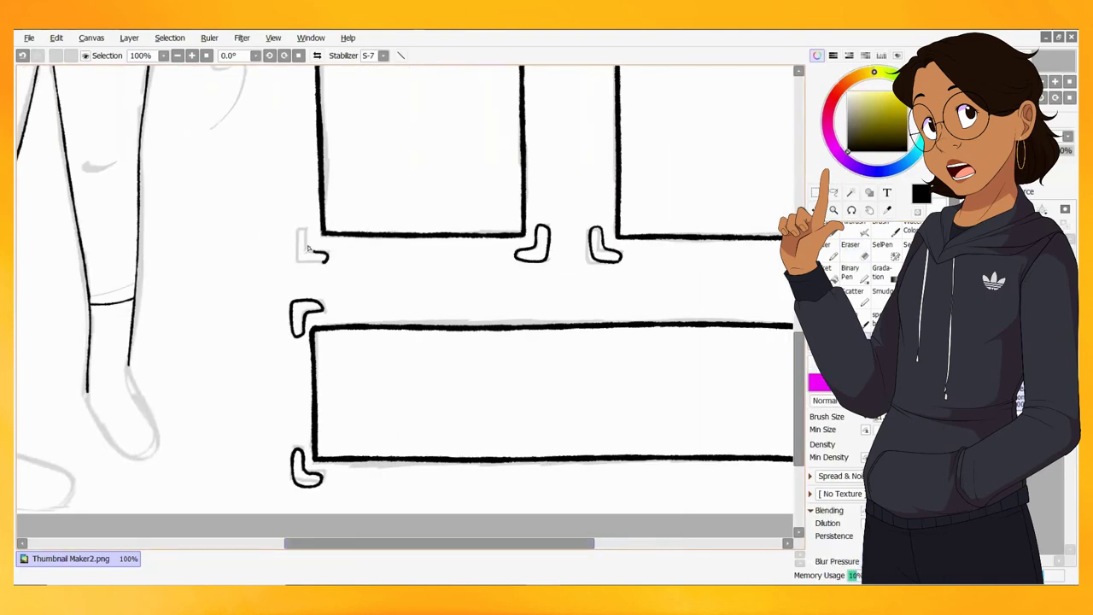
{"action": "scroll", "coordinate": [299, 227], "scroll_direction": "up", "scroll_amount": 5}
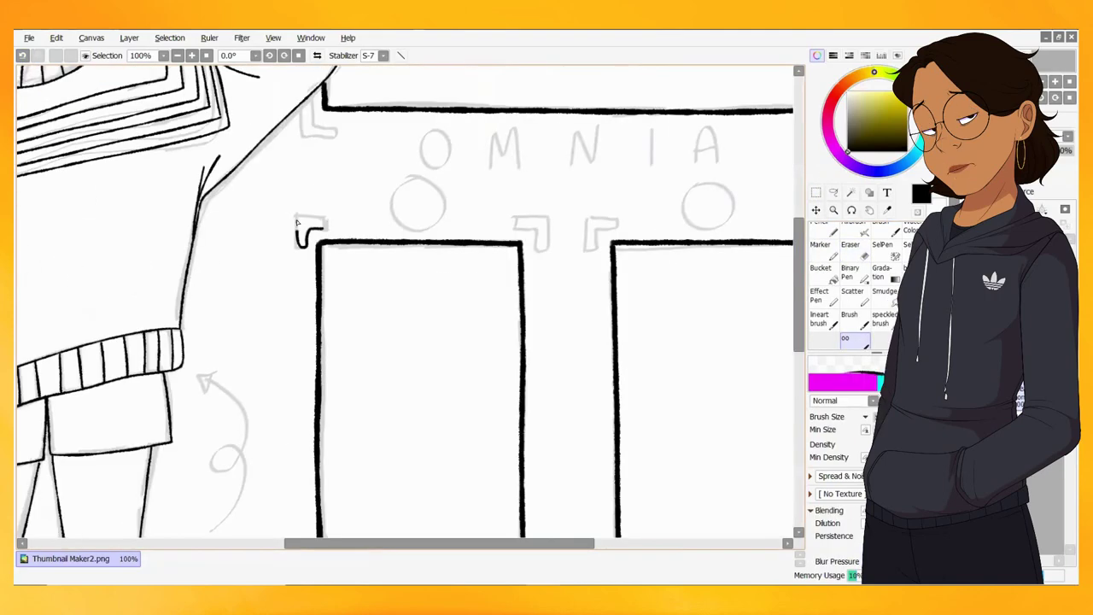
{"action": "scroll", "coordinate": [491, 232], "scroll_direction": "right", "scroll_amount": 5}
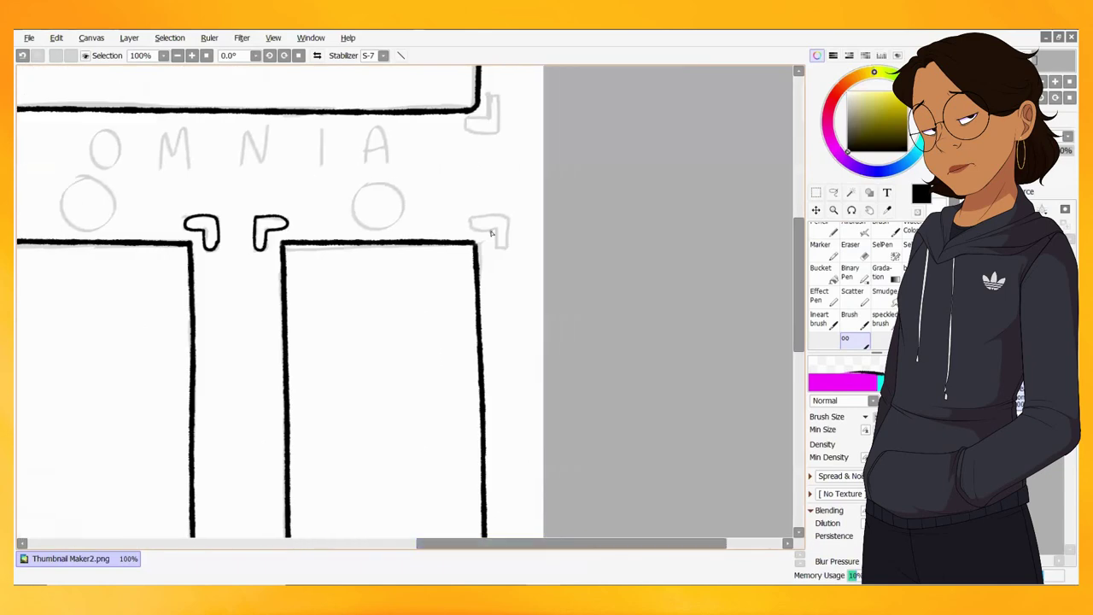
{"action": "scroll", "coordinate": [490, 231], "scroll_direction": "up", "scroll_amount": 3}
{"action": "key", "text": "ctrl+z"}
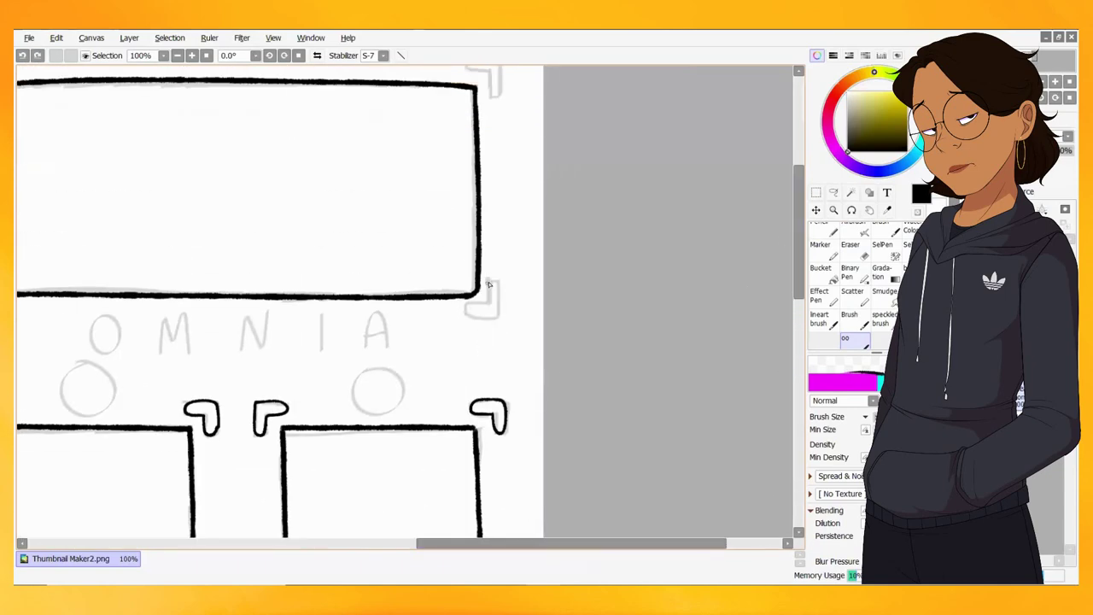
{"action": "scroll", "coordinate": [468, 318], "scroll_direction": "up", "scroll_amount": 2}
{"action": "scroll", "coordinate": [467, 206], "scroll_direction": "left", "scroll_amount": 5}
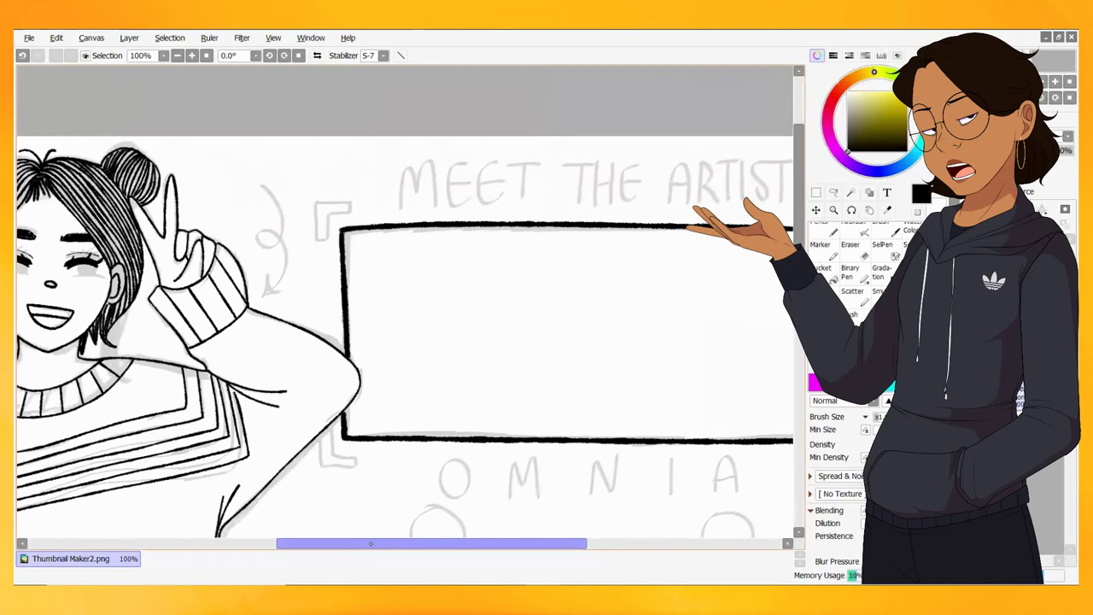
{"action": "left_click_drag", "start_coordinate": [323, 433], "coordinate": [335, 453]}
{"action": "key", "text": "e"}
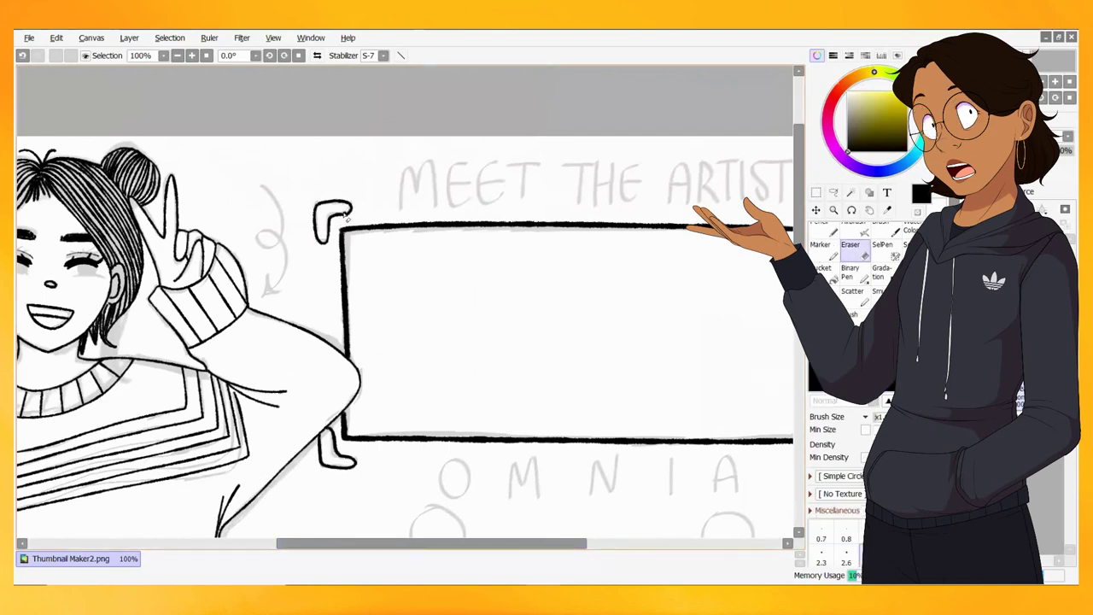
{"action": "key", "text": "b"}
- Ink the swirl arrows beside the girl and beside her legs
{"action": "left_click_drag", "start_coordinate": [266, 199], "coordinate": [263, 290]}
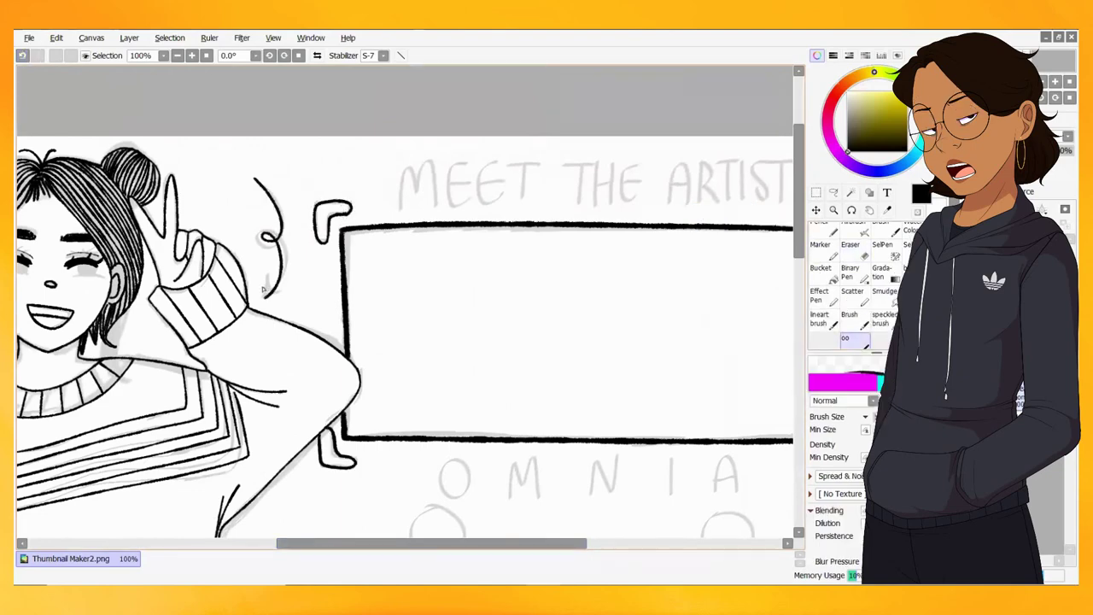
{"action": "scroll", "coordinate": [406, 303], "scroll_direction": "left", "scroll_amount": 4}
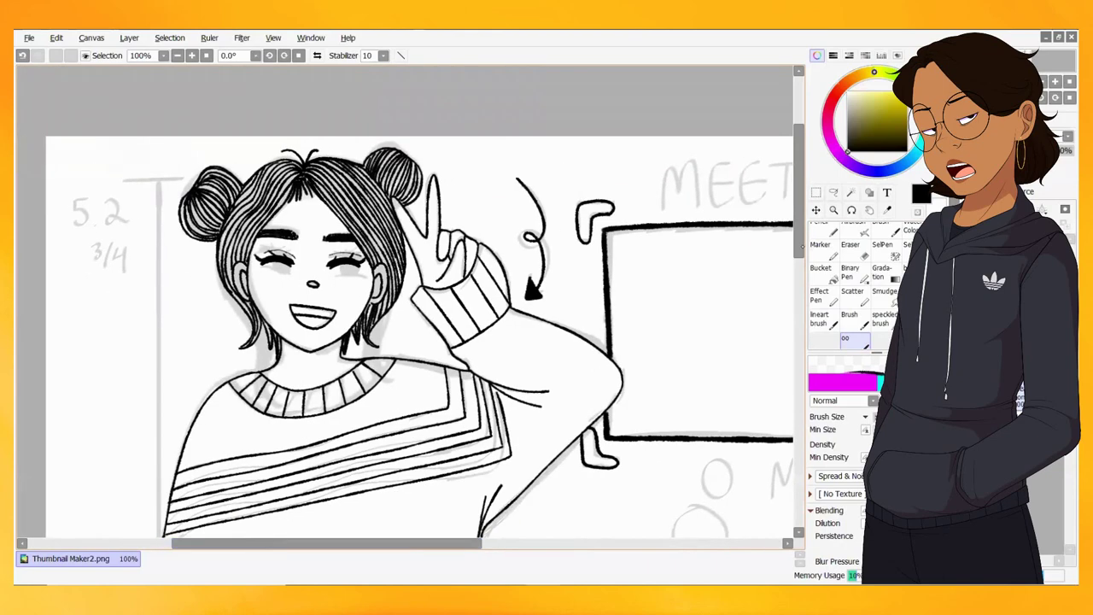
{"action": "scroll", "coordinate": [406, 303], "scroll_direction": "down", "scroll_amount": 5}
{"action": "mouse_move", "coordinate": [485, 128]}
{"action": "left_mouse_down"}
{"action": "mouse_move", "coordinate": [493, 225]}
{"action": "mouse_move", "coordinate": [471, 122]}
{"action": "left_mouse_up"}
{"action": "key", "text": "ctrl+z"}
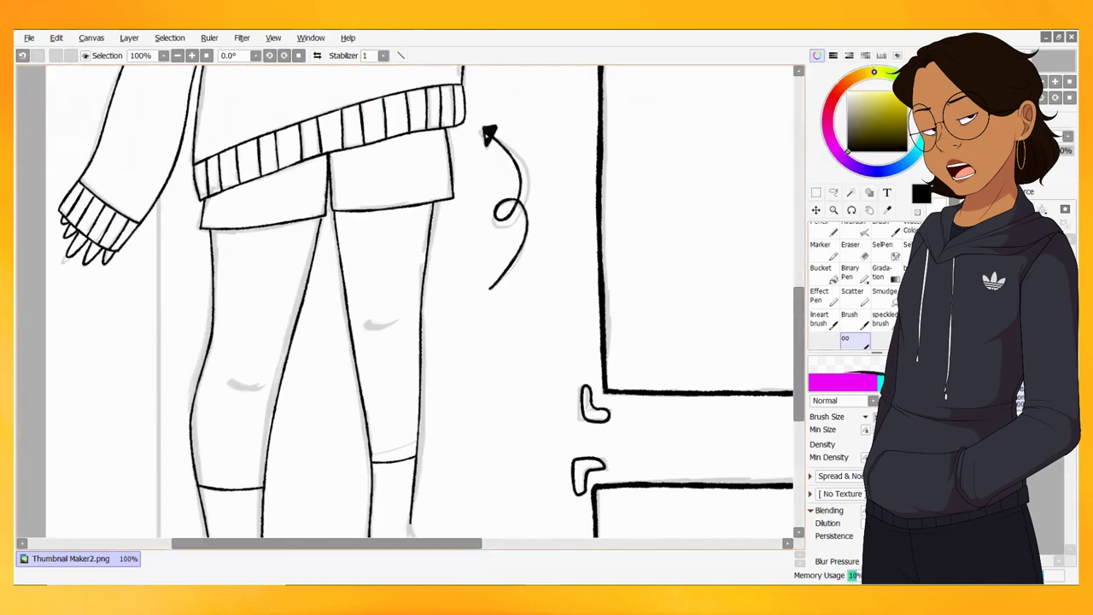
- Ink the knee line on the left leg and darken the right shoe outline
{"action": "scroll", "coordinate": [406, 303], "scroll_direction": "left", "scroll_amount": 3}
{"action": "left_click_drag", "start_coordinate": [331, 378], "coordinate": [371, 388]}
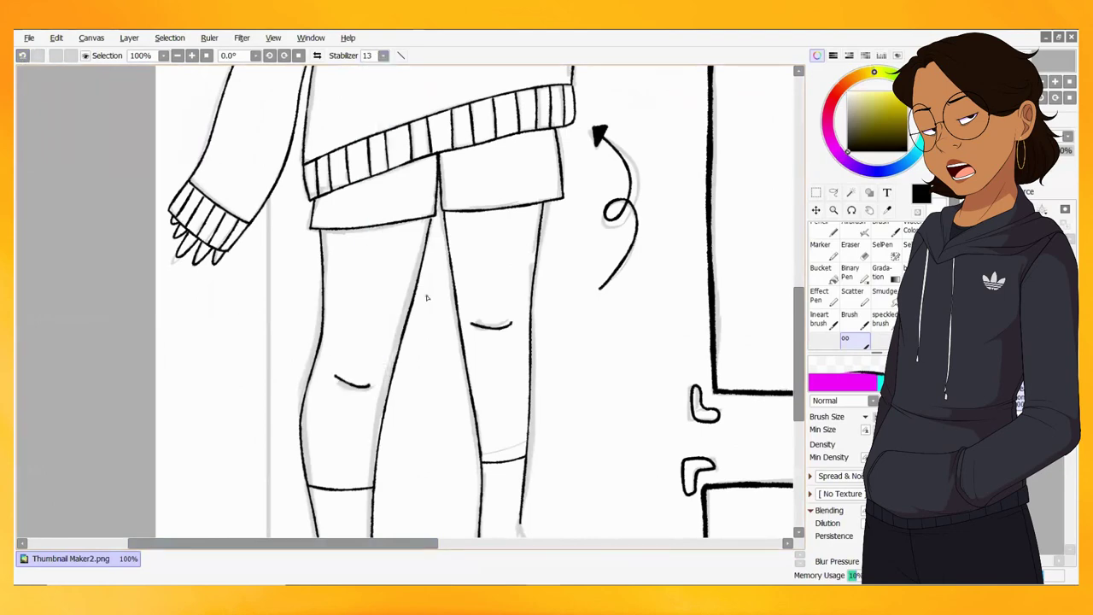
{"action": "scroll", "coordinate": [427, 297], "scroll_direction": "down", "scroll_amount": 10}
{"action": "scroll", "coordinate": [427, 389], "scroll_direction": "up", "scroll_amount": 3}
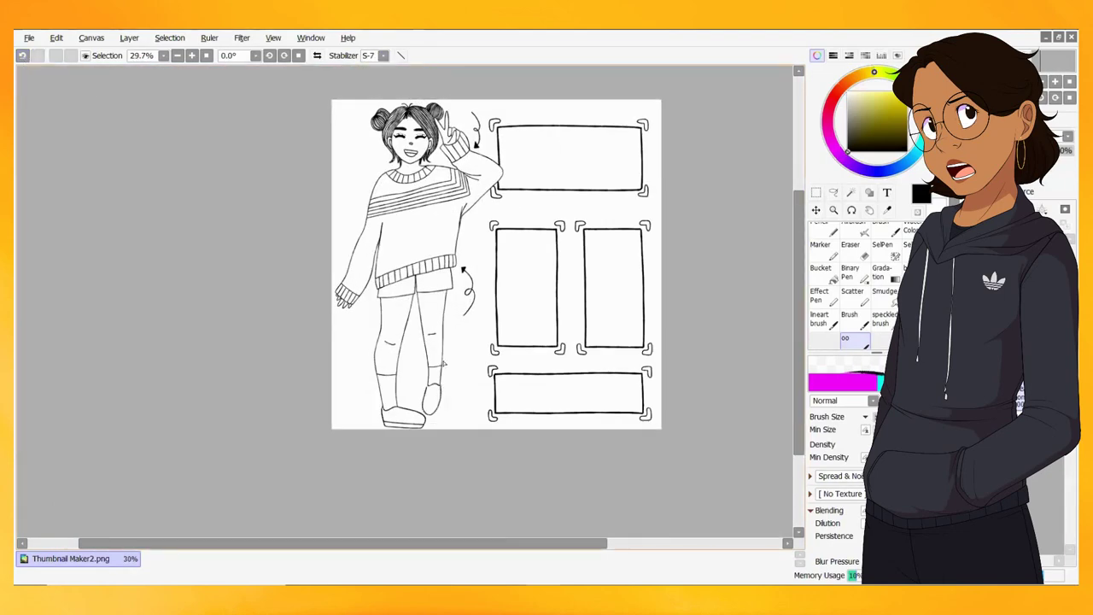
{"action": "mouse_move", "coordinate": [440, 386]}
{"action": "left_mouse_down"}
{"action": "mouse_move", "coordinate": [406, 360]}
{"action": "mouse_move", "coordinate": [432, 419]}
{"action": "left_mouse_up"}
{"action": "scroll", "coordinate": [547, 214], "scroll_direction": "up", "scroll_amount": 6}
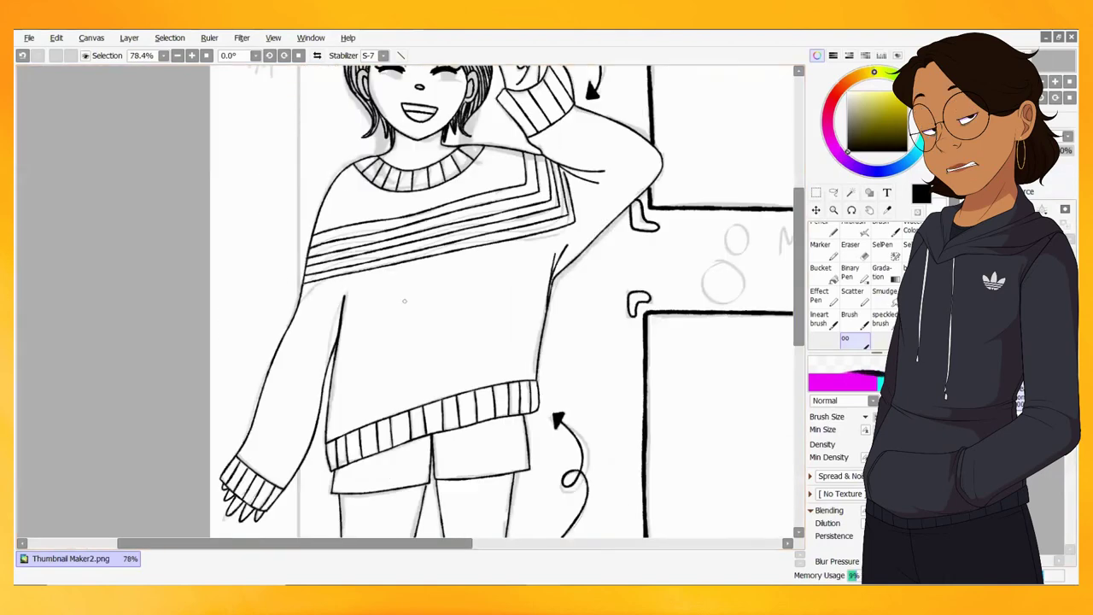
- Letter the O of OMNIA and the E letters of MEET in ink
{"action": "left_click_drag", "start_coordinate": [415, 296], "coordinate": [415, 292]}
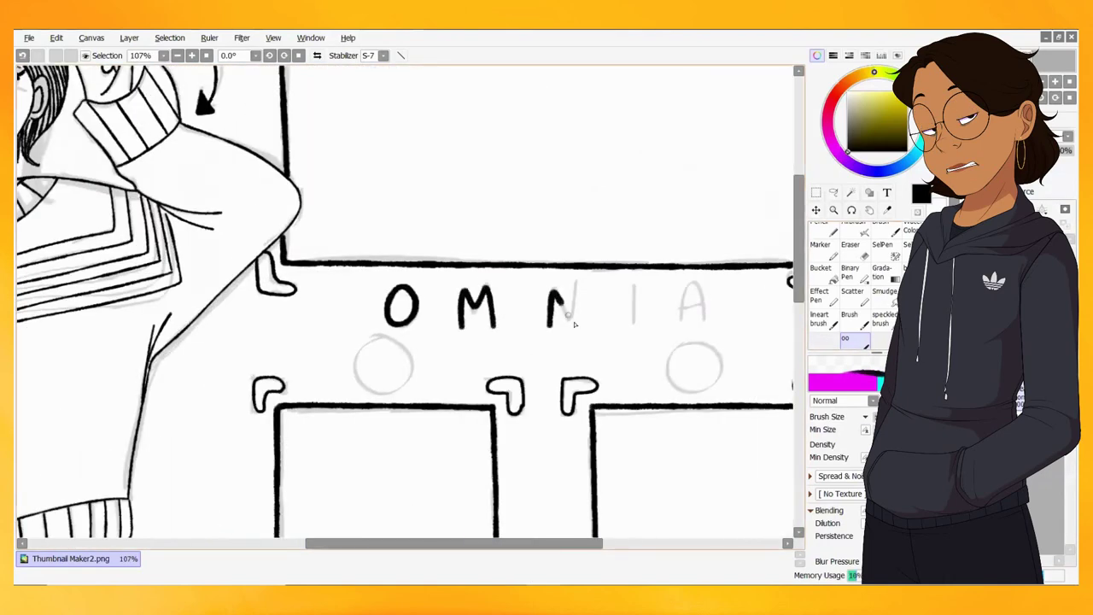
{"action": "left_click_drag", "start_coordinate": [688, 314], "coordinate": [690, 295]}
{"action": "scroll", "coordinate": [529, 256], "scroll_direction": "up", "scroll_amount": 3}
{"action": "mouse_move", "coordinate": [343, 246]}
{"action": "left_mouse_down"}
{"action": "mouse_move", "coordinate": [353, 201]}
{"action": "mouse_move", "coordinate": [384, 235]}
{"action": "mouse_move", "coordinate": [420, 244]}
{"action": "left_mouse_up"}
{"action": "mouse_move", "coordinate": [453, 194]}
{"action": "left_mouse_down"}
{"action": "mouse_move", "coordinate": [432, 218]}
{"action": "mouse_move", "coordinate": [453, 243]}
{"action": "mouse_move", "coordinate": [478, 194]}
{"action": "mouse_move", "coordinate": [495, 198]}
{"action": "left_mouse_up"}
{"action": "left_click", "coordinate": [22, 55]}
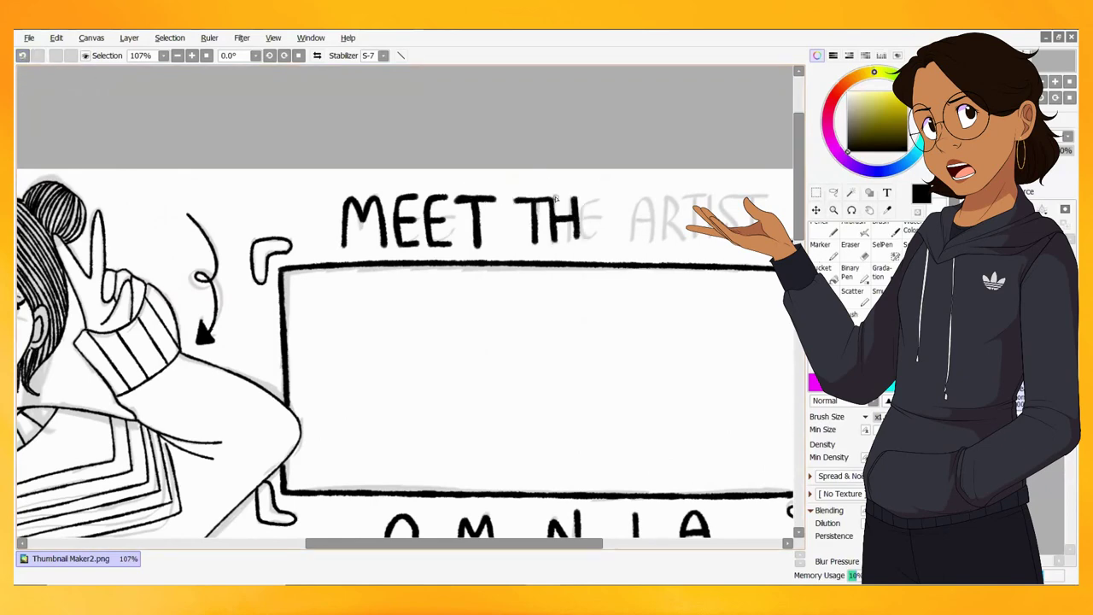
- Ink the letters of THE and the R of ARTIST, undoing misdrawn strokes
{"action": "mouse_move", "coordinate": [596, 239]}
{"action": "left_mouse_down"}
{"action": "mouse_move", "coordinate": [436, 239]}
{"action": "mouse_move", "coordinate": [455, 239]}
{"action": "left_mouse_up"}
{"action": "left_click", "coordinate": [23, 54]}
{"action": "left_click", "coordinate": [22, 55]}
{"action": "left_click_drag", "start_coordinate": [399, 198], "coordinate": [399, 247]}
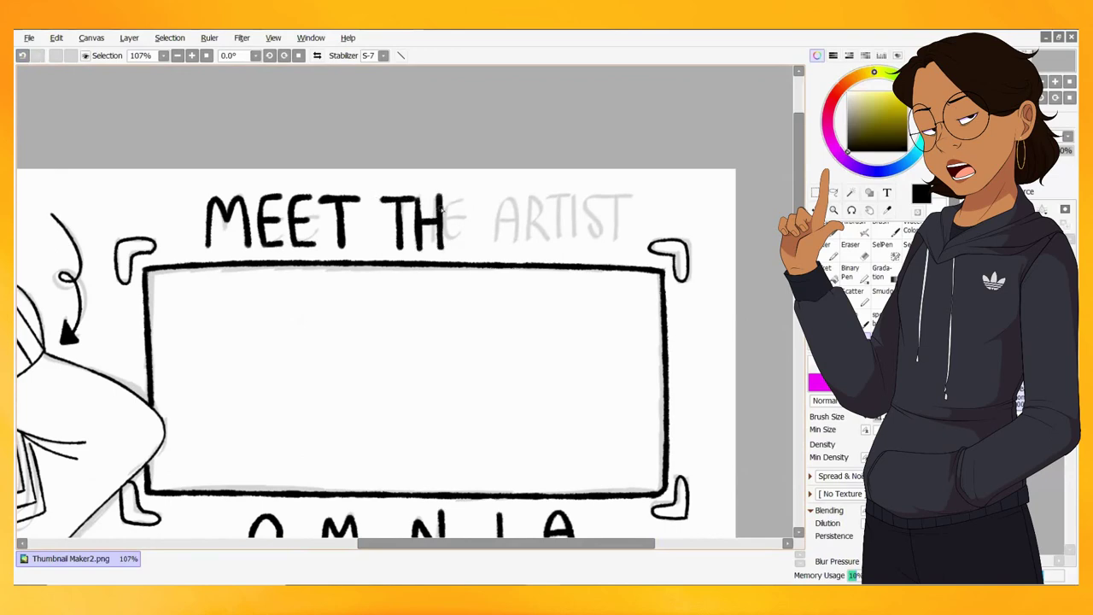
{"action": "left_click_drag", "start_coordinate": [455, 199], "coordinate": [474, 198]}
{"action": "left_click_drag", "start_coordinate": [452, 198], "coordinate": [469, 249]}
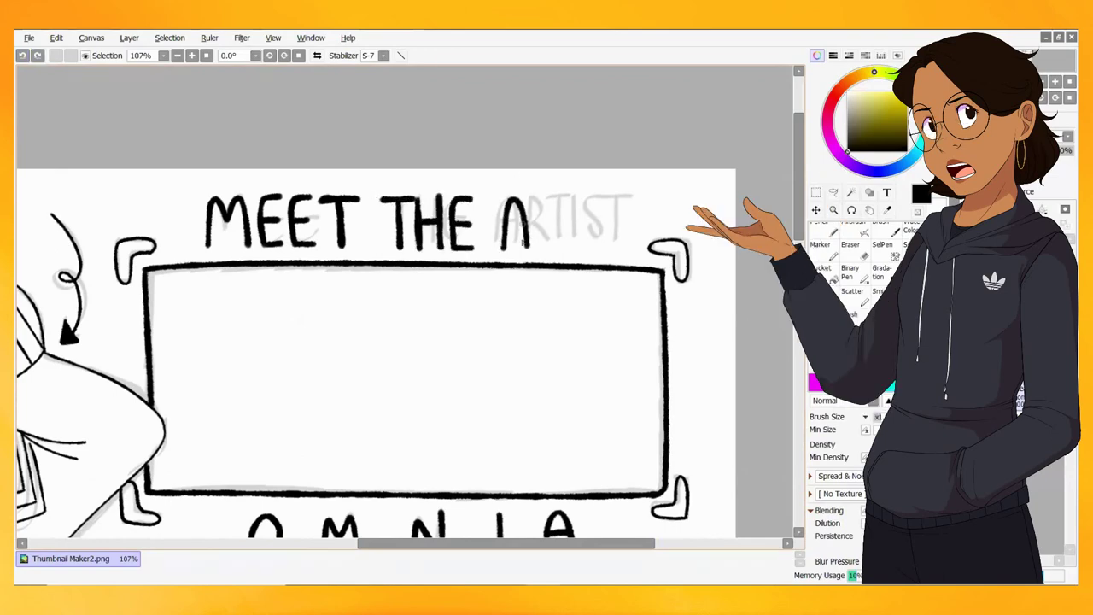
{"action": "left_click_drag", "start_coordinate": [540, 226], "coordinate": [540, 250]}
{"action": "key", "text": "ctrl+z"}
{"action": "left_click_drag", "start_coordinate": [547, 201], "coordinate": [546, 250]}
{"action": "left_click_drag", "start_coordinate": [547, 202], "coordinate": [548, 223]}
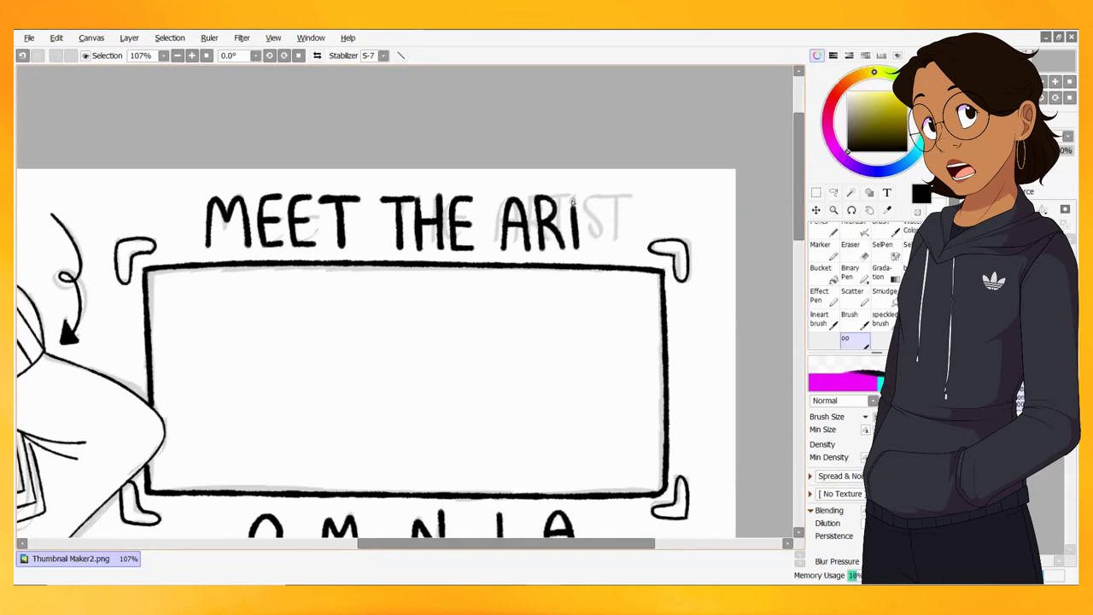
- Lasso MEET, THE and ARTI in turn and shift each left to tighten spacing
{"action": "key", "text": "a"}
{"action": "left_click_drag", "start_coordinate": [369, 181], "coordinate": [367, 256]}
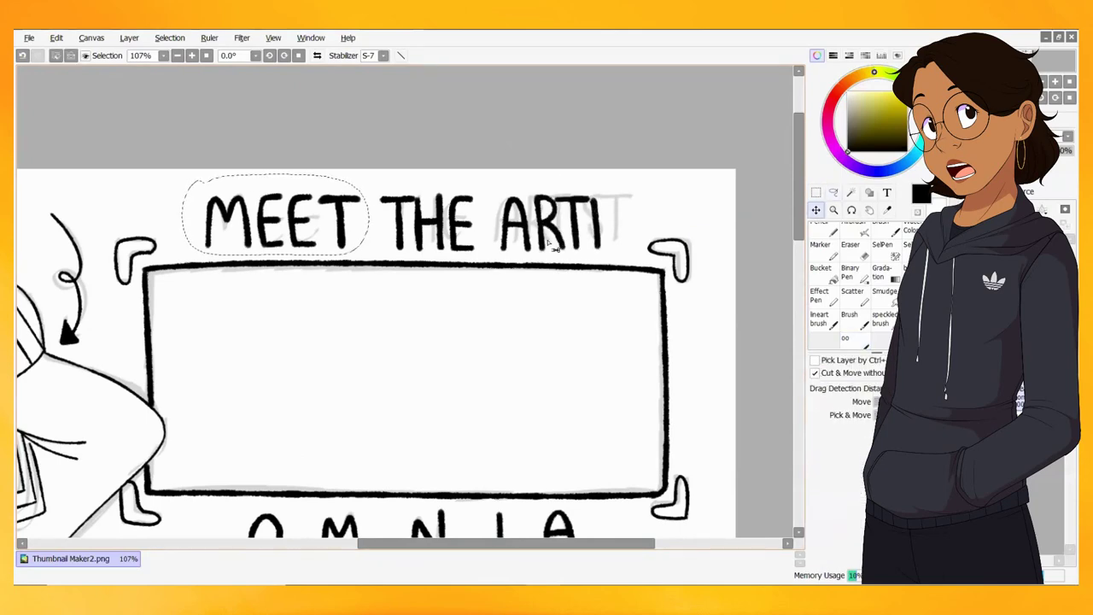
{"action": "left_click_drag", "start_coordinate": [257, 220], "coordinate": [226, 220]}
{"action": "mouse_move", "coordinate": [383, 184]}
{"action": "left_mouse_down"}
{"action": "mouse_move", "coordinate": [372, 249]}
{"action": "mouse_move", "coordinate": [381, 184]}
{"action": "left_mouse_up"}
{"action": "left_click_drag", "start_coordinate": [427, 222], "coordinate": [404, 222]}
{"action": "mouse_move", "coordinate": [517, 177]}
{"action": "left_mouse_down"}
{"action": "mouse_move", "coordinate": [494, 188]}
{"action": "mouse_move", "coordinate": [517, 178]}
{"action": "left_mouse_up"}
{"action": "left_click_drag", "start_coordinate": [547, 222], "coordinate": [525, 222]}
{"action": "key", "text": "n"}
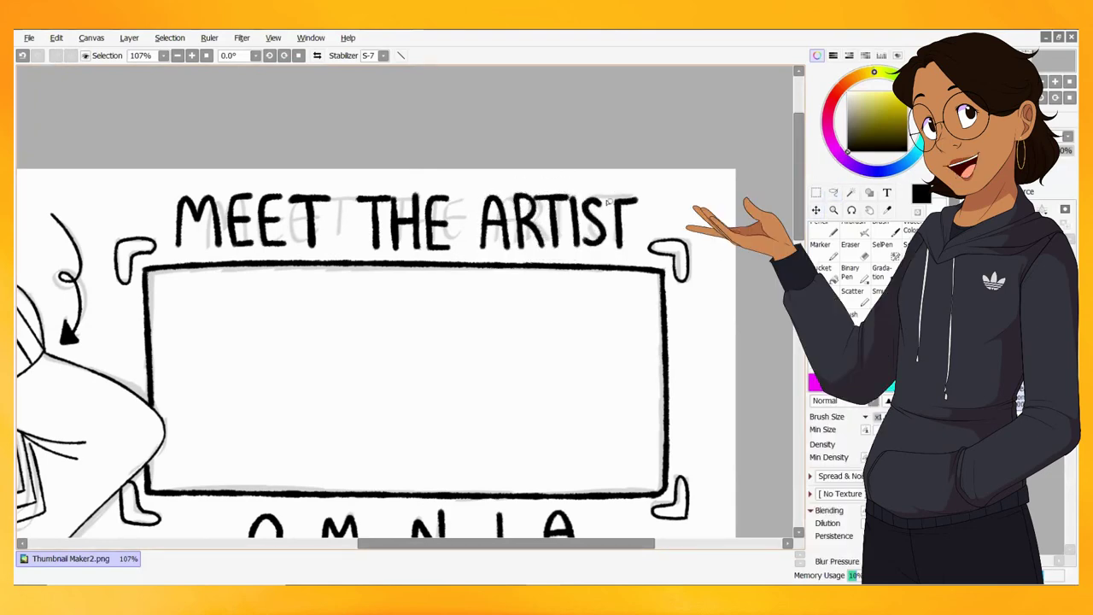
- Lasso the whole word ARTIST and nudge it slightly left
{"action": "key", "text": "a"}
{"action": "left_click_drag", "start_coordinate": [491, 181], "coordinate": [640, 256]}
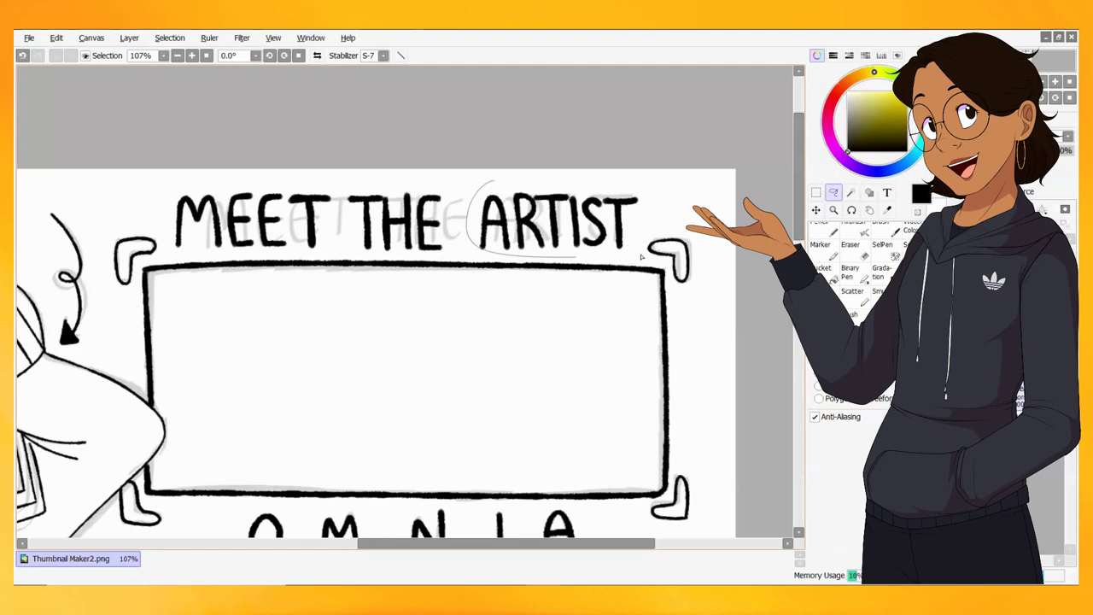
{"action": "left_click_drag", "start_coordinate": [550, 256], "coordinate": [544, 257]}
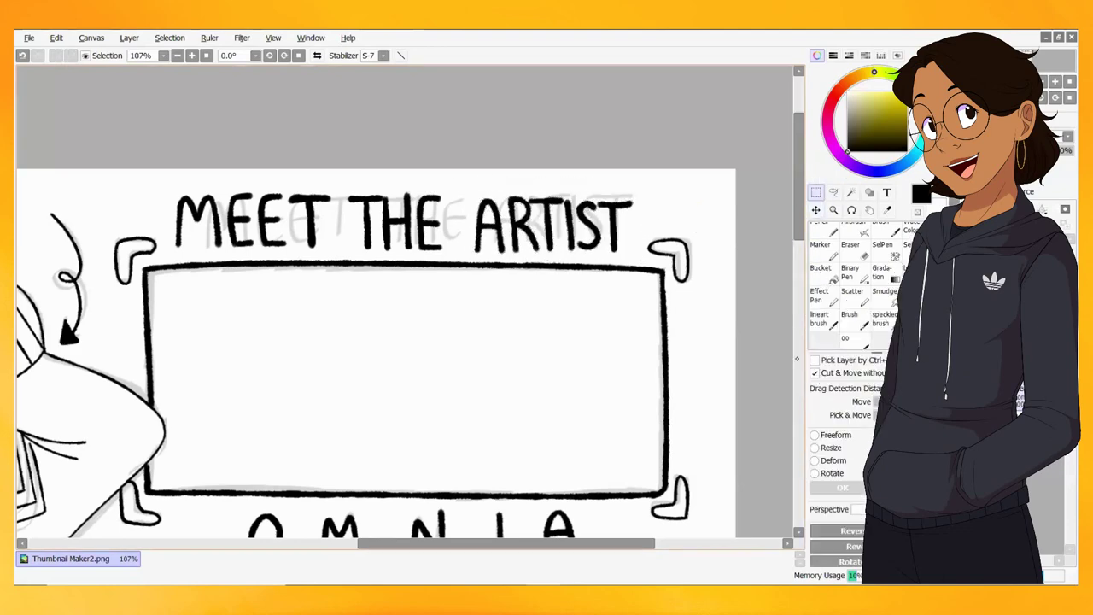
{"action": "scroll", "coordinate": [551, 245], "scroll_direction": "down", "scroll_amount": 5}
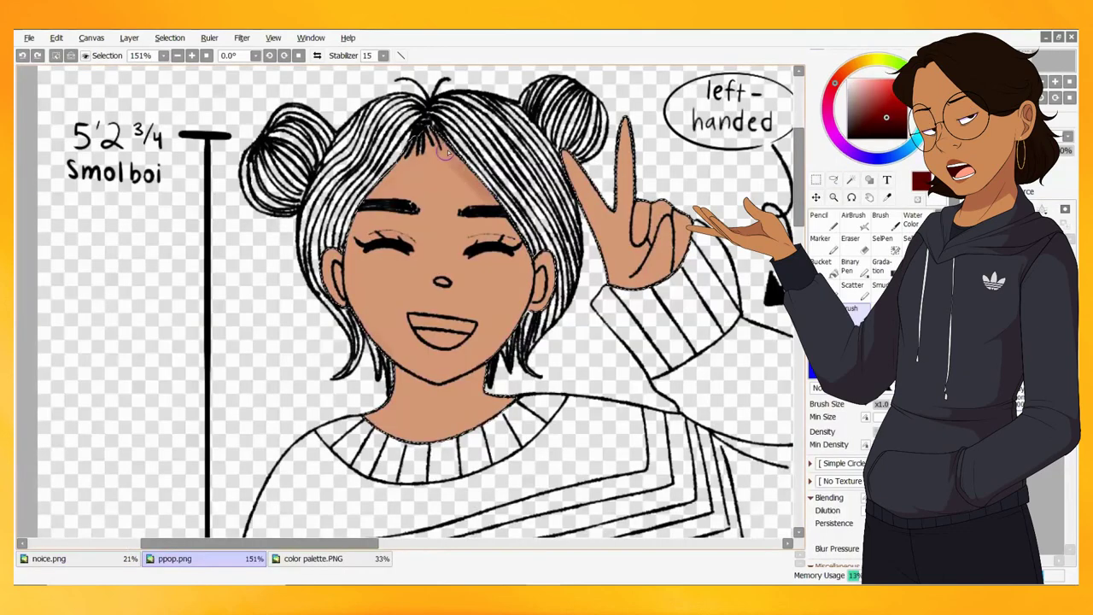
- Shade the forehead, face sides and neck darker brown, undoing stray finger shading
{"action": "mouse_move", "coordinate": [445, 152]}
{"action": "left_mouse_down"}
{"action": "mouse_move", "coordinate": [401, 175]}
{"action": "mouse_move", "coordinate": [432, 187]}
{"action": "left_mouse_up"}
{"action": "mouse_move", "coordinate": [329, 252]}
{"action": "left_mouse_down"}
{"action": "mouse_move", "coordinate": [342, 299]}
{"action": "mouse_move", "coordinate": [513, 316]}
{"action": "mouse_move", "coordinate": [461, 371]}
{"action": "mouse_move", "coordinate": [359, 324]}
{"action": "mouse_move", "coordinate": [440, 391]}
{"action": "mouse_move", "coordinate": [479, 376]}
{"action": "left_mouse_up"}
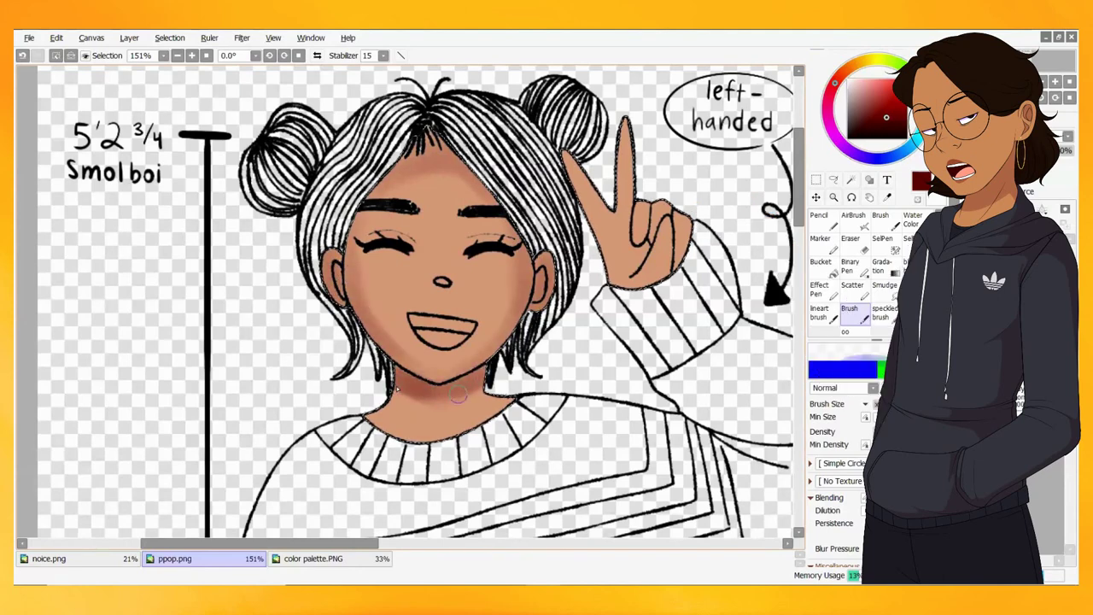
{"action": "left_click_drag", "start_coordinate": [415, 395], "coordinate": [483, 401]}
{"action": "mouse_move", "coordinate": [624, 287]}
{"action": "left_mouse_down"}
{"action": "mouse_move", "coordinate": [684, 218]}
{"action": "mouse_move", "coordinate": [679, 278]}
{"action": "left_mouse_up"}
{"action": "left_click", "coordinate": [22, 55]}
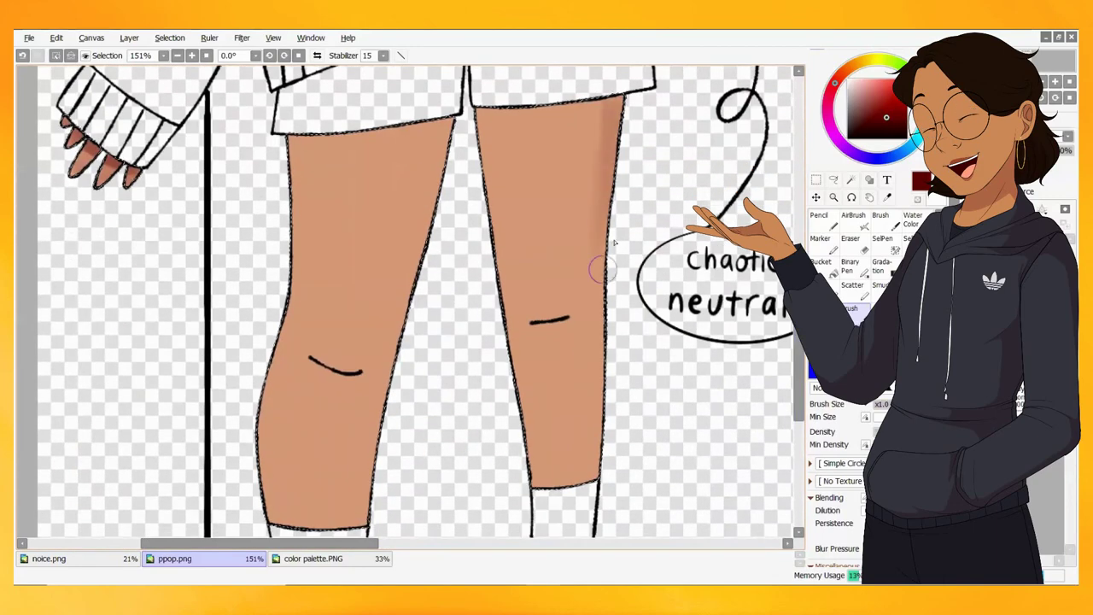
- Shade the outer edges and tops of both legs under the shorts
{"action": "left_click_drag", "start_coordinate": [602, 308], "coordinate": [590, 487]}
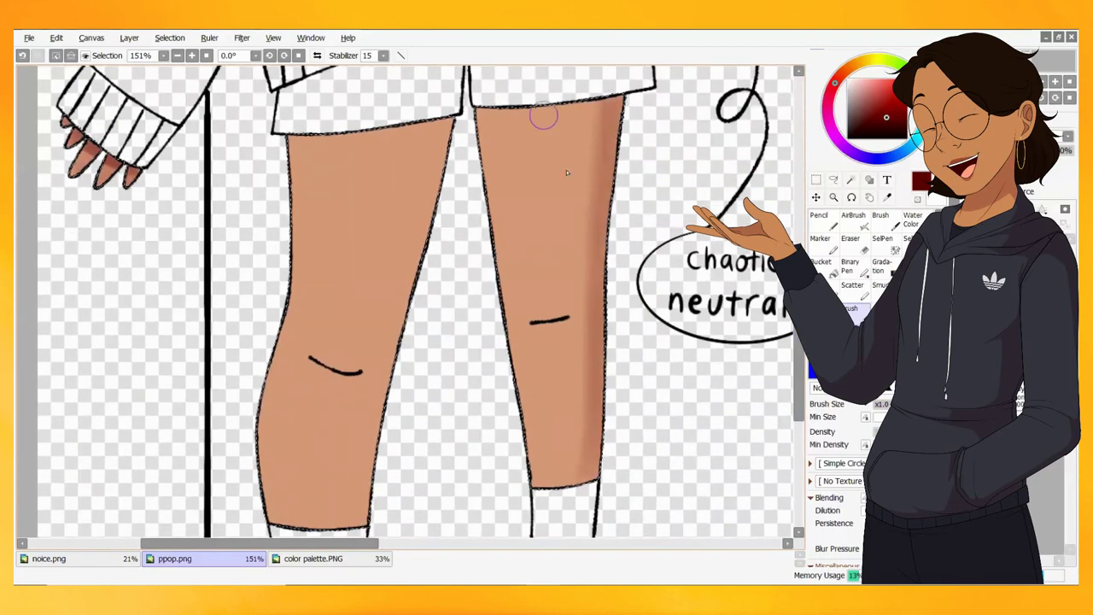
{"action": "mouse_move", "coordinate": [487, 111]}
{"action": "left_mouse_down"}
{"action": "mouse_move", "coordinate": [560, 151]}
{"action": "mouse_move", "coordinate": [504, 128]}
{"action": "mouse_move", "coordinate": [573, 124]}
{"action": "mouse_move", "coordinate": [608, 103]}
{"action": "left_mouse_up"}
{"action": "key", "text": "ctrl+z"}
{"action": "mouse_move", "coordinate": [435, 218]}
{"action": "left_mouse_down"}
{"action": "mouse_move", "coordinate": [401, 291]}
{"action": "mouse_move", "coordinate": [363, 521]}
{"action": "left_mouse_up"}
{"action": "mouse_move", "coordinate": [290, 149]}
{"action": "left_mouse_down"}
{"action": "mouse_move", "coordinate": [380, 134]}
{"action": "mouse_move", "coordinate": [290, 158]}
{"action": "left_mouse_up"}
- Shade the bottoms of both legs above the socks and touch up their edges
{"action": "scroll", "coordinate": [410, 256], "scroll_direction": "down", "scroll_amount": 3}
{"action": "left_click_drag", "start_coordinate": [257, 273], "coordinate": [342, 393]}
{"action": "left_click_drag", "start_coordinate": [529, 333], "coordinate": [598, 346]}
{"action": "left_click_drag", "start_coordinate": [376, 376], "coordinate": [298, 388]}
{"action": "left_click_drag", "start_coordinate": [546, 342], "coordinate": [598, 346]}
{"action": "left_click_drag", "start_coordinate": [282, 359], "coordinate": [334, 368]}
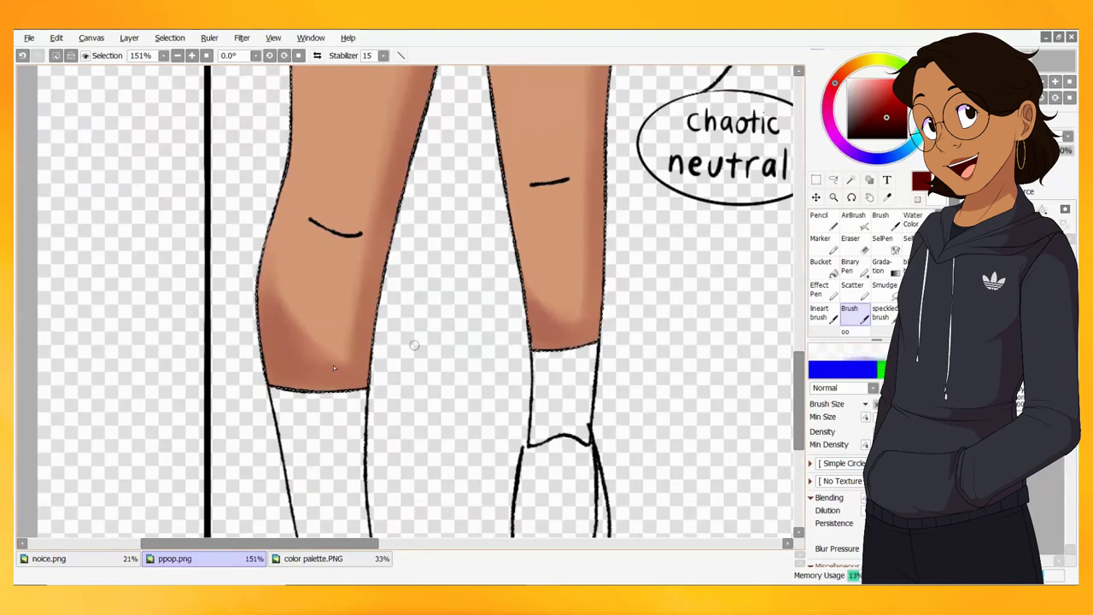
{"action": "scroll", "coordinate": [421, 284], "scroll_direction": "down", "scroll_amount": 5}
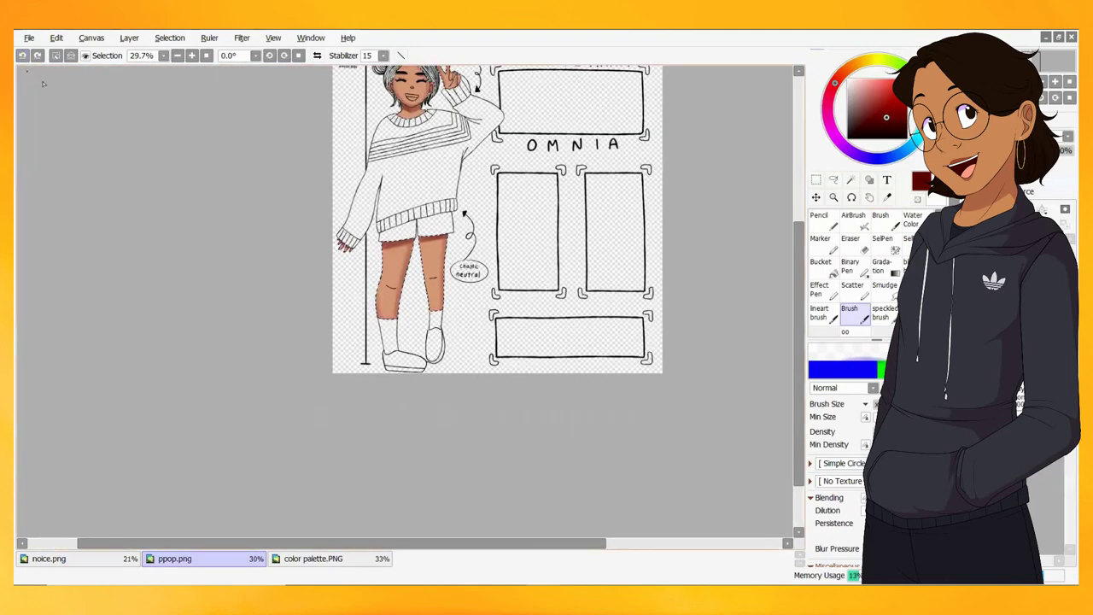
{"action": "scroll", "coordinate": [526, 299], "scroll_direction": "up", "scroll_amount": 2}
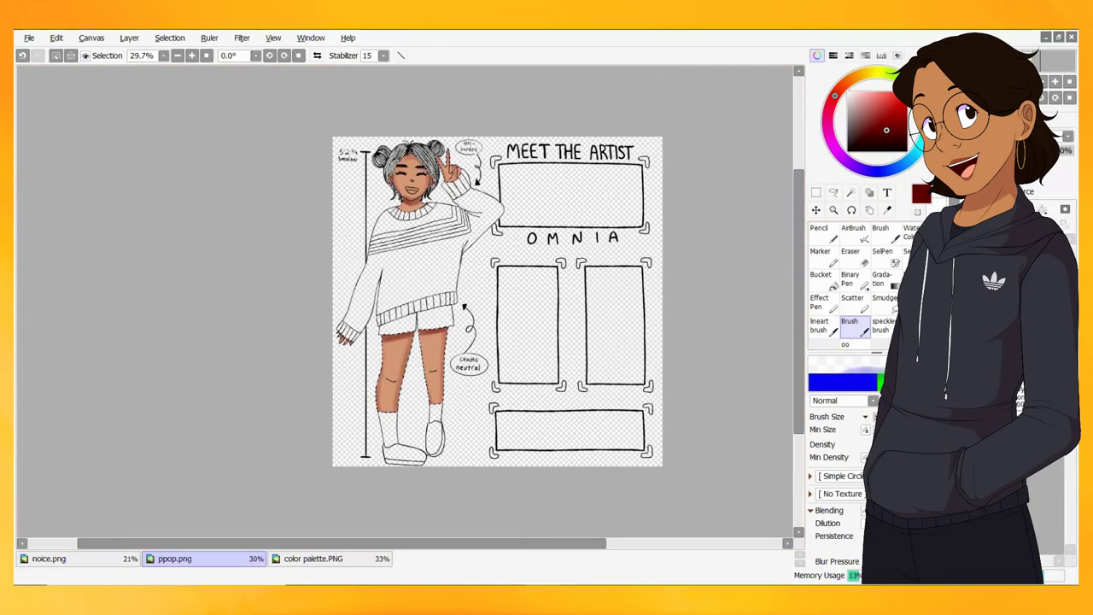
{"action": "scroll", "coordinate": [403, 107], "scroll_direction": "up", "scroll_amount": 6}
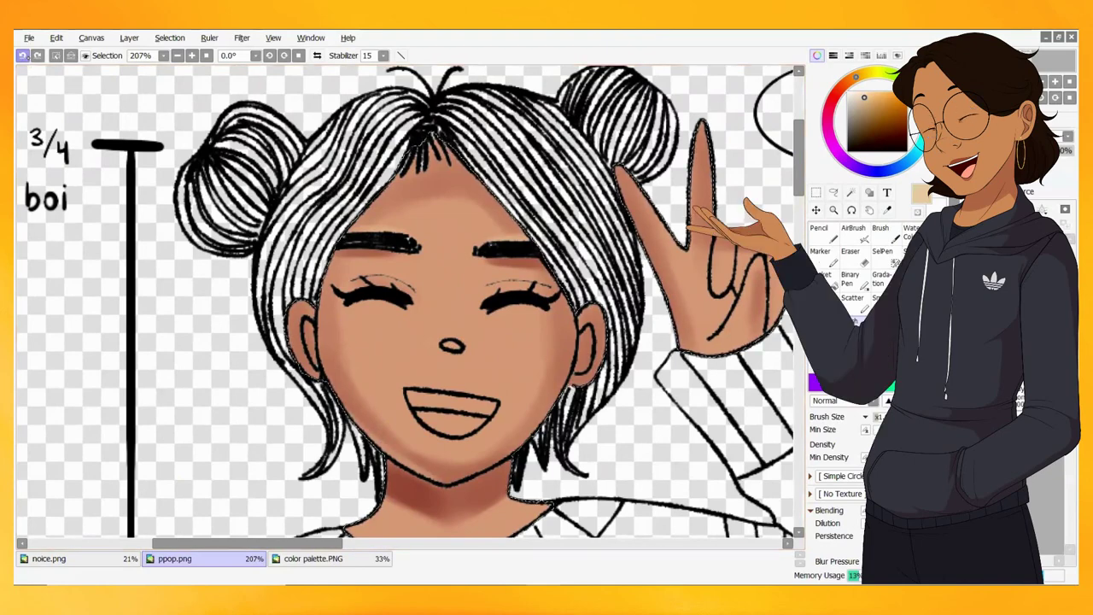
{"action": "left_click", "coordinate": [421, 477], "text": "alt"}
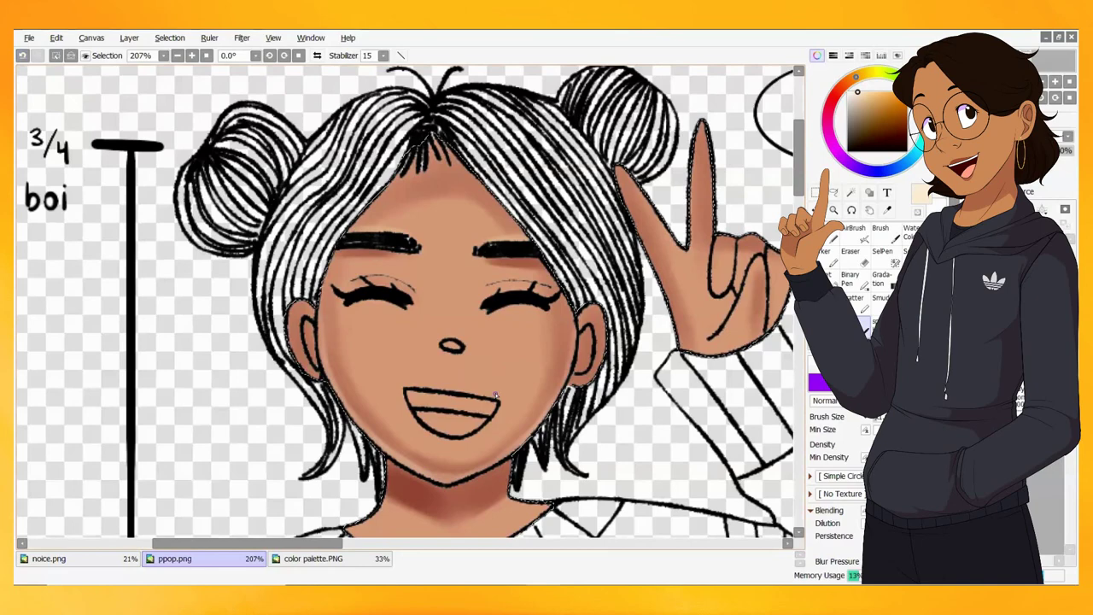
{"action": "key", "text": "x"}
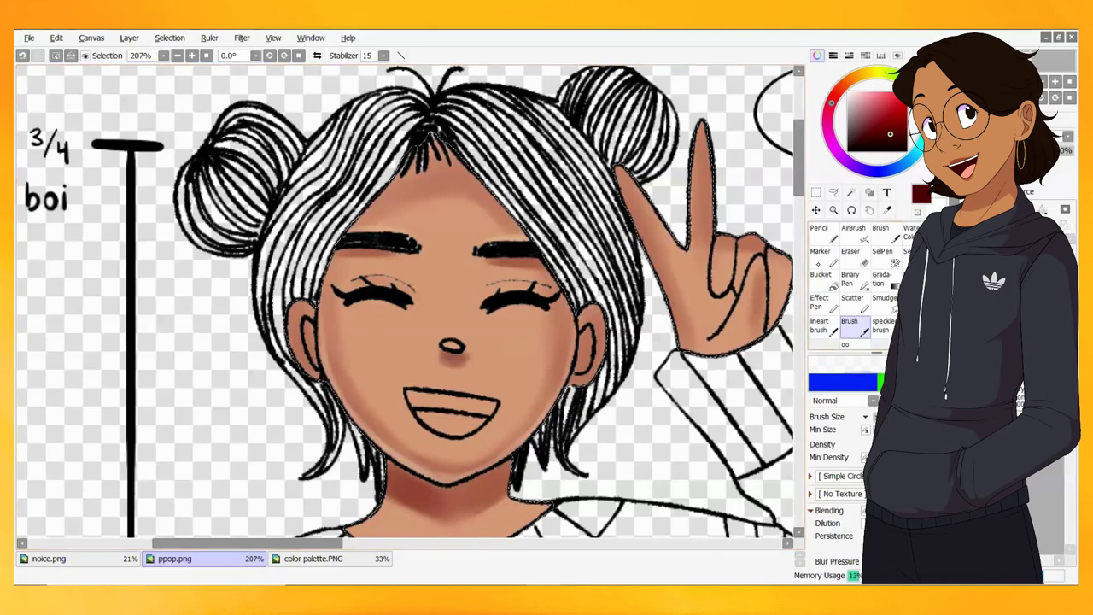
{"action": "right_click", "coordinate": [522, 444]}
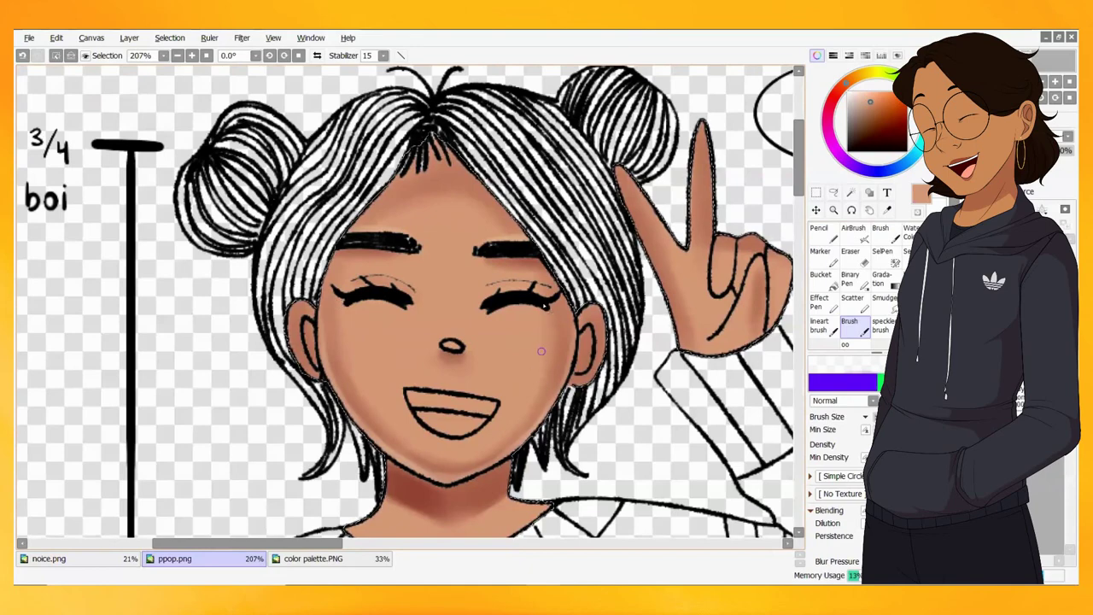
- Speckle pink blush onto both cheeks and colour the nose tip darker red
{"action": "left_click", "coordinate": [836, 94]}
{"action": "left_click", "coordinate": [882, 327]}
{"action": "left_click_drag", "start_coordinate": [359, 337], "coordinate": [384, 354]}
{"action": "left_click_drag", "start_coordinate": [508, 342], "coordinate": [547, 365]}
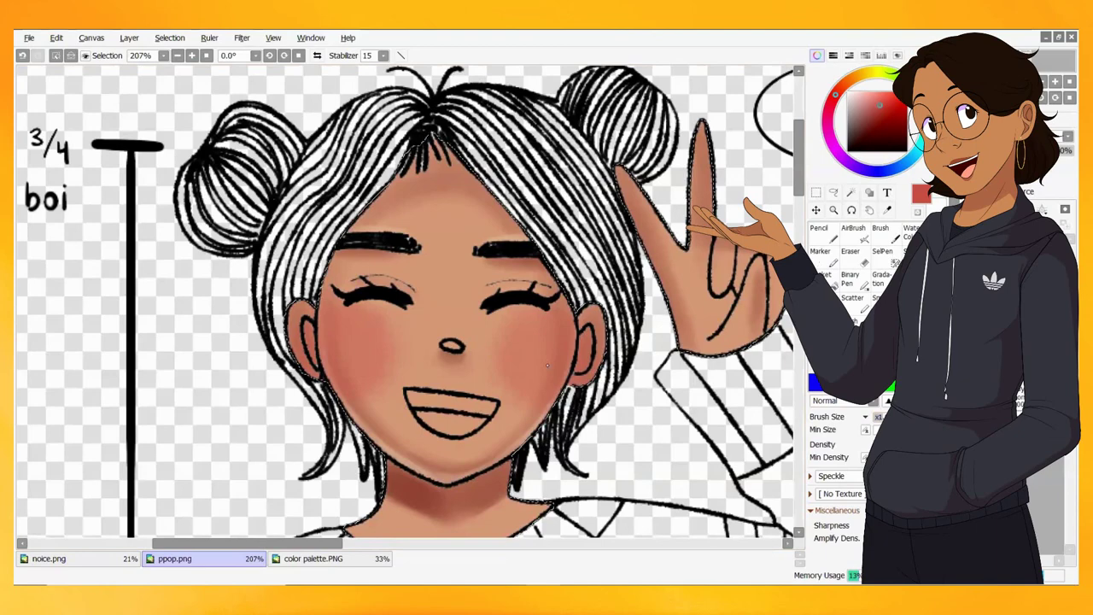
{"action": "left_click", "coordinate": [877, 114]}
{"action": "left_click_drag", "start_coordinate": [444, 343], "coordinate": [465, 347]}
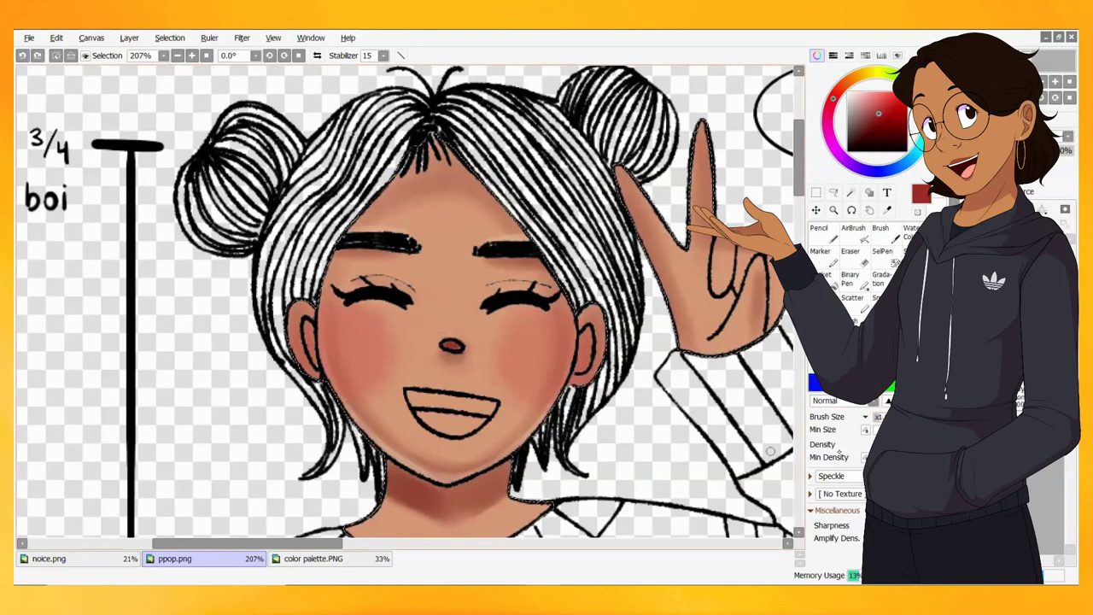
- Paint orange-brown to redder orange eyeshadow on both eyelids
{"action": "left_click", "coordinate": [854, 77]}
{"action": "left_click", "coordinate": [896, 125]}
{"action": "mouse_move", "coordinate": [349, 286]}
{"action": "left_mouse_down"}
{"action": "mouse_move", "coordinate": [407, 281]}
{"action": "mouse_move", "coordinate": [340, 283]}
{"action": "mouse_move", "coordinate": [403, 282]}
{"action": "left_mouse_up"}
{"action": "left_click", "coordinate": [854, 79]}
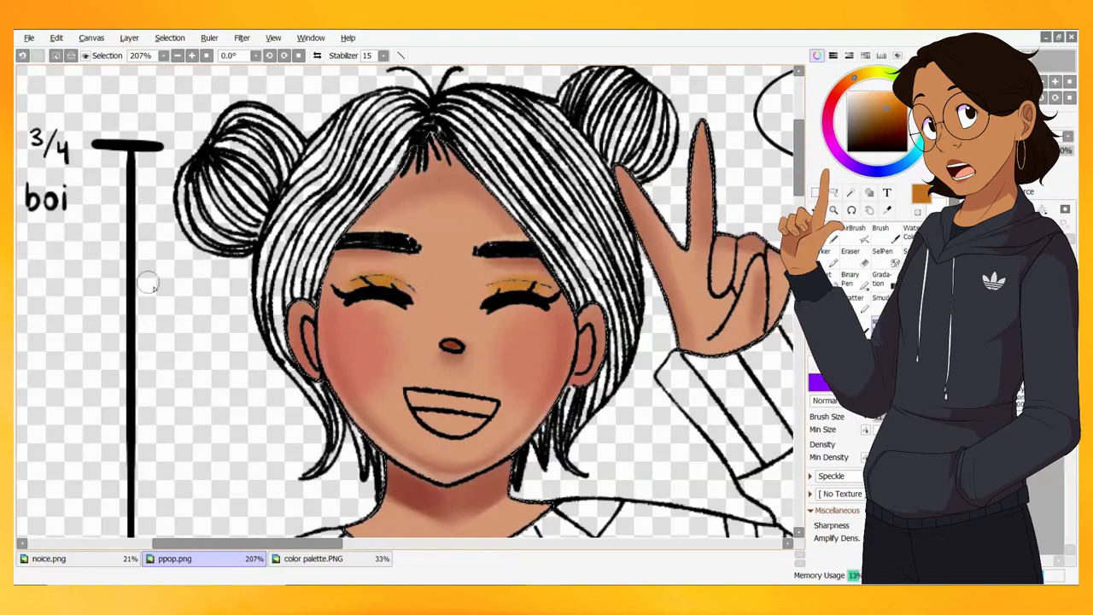
{"action": "left_click_drag", "start_coordinate": [487, 289], "coordinate": [546, 285]}
- Paint the teeth white with the lineart brush and the inside of the mouth dark red
{"action": "left_click", "coordinate": [348, 284], "text": "alt"}
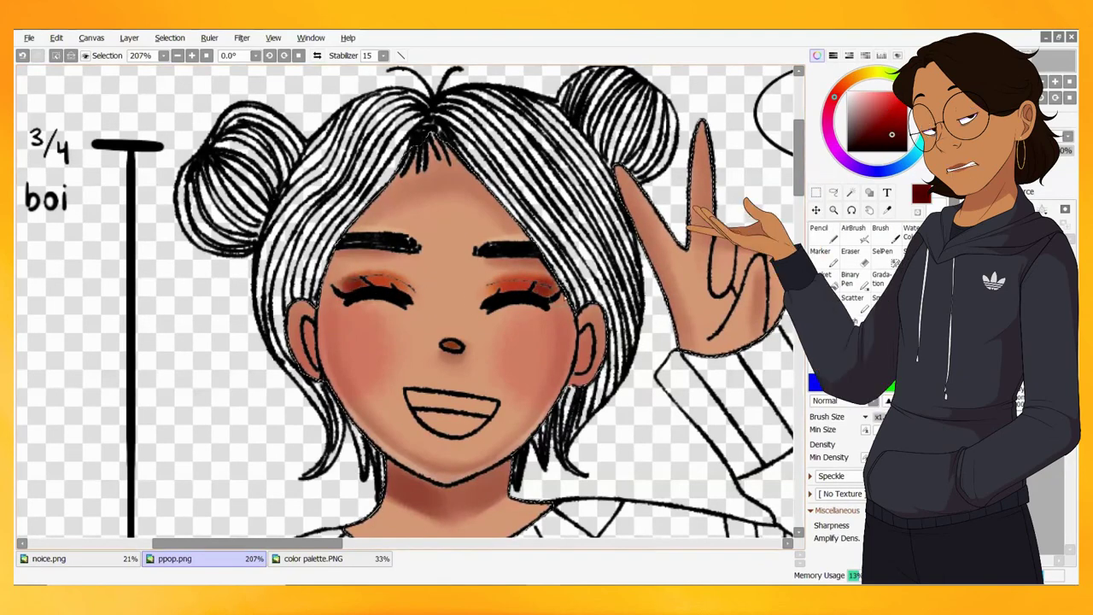
{"action": "left_click", "coordinate": [820, 325]}
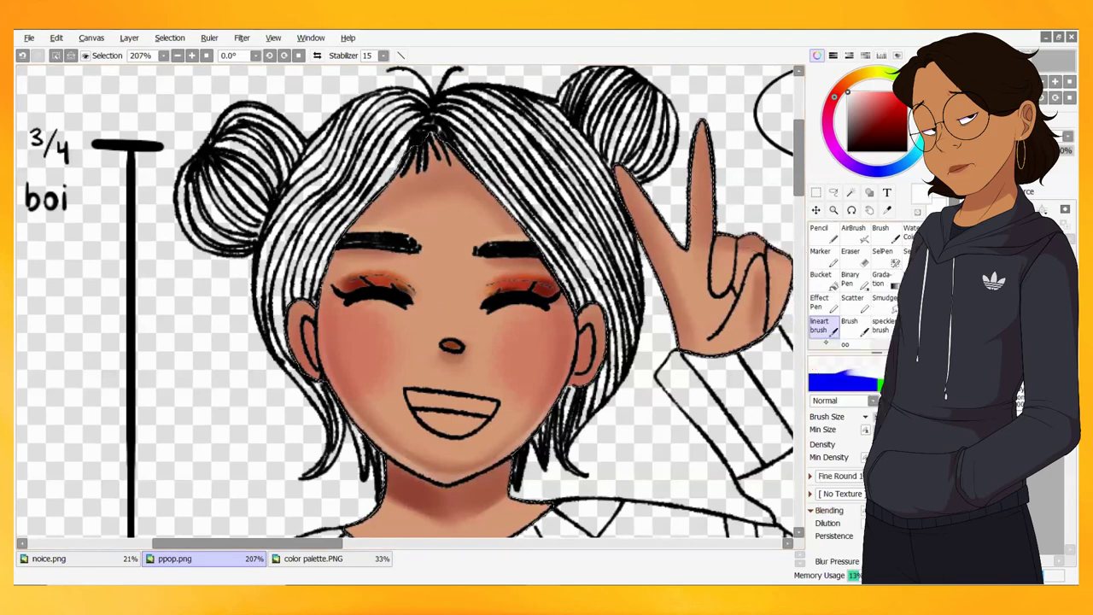
{"action": "left_click_drag", "start_coordinate": [480, 405], "coordinate": [410, 396]}
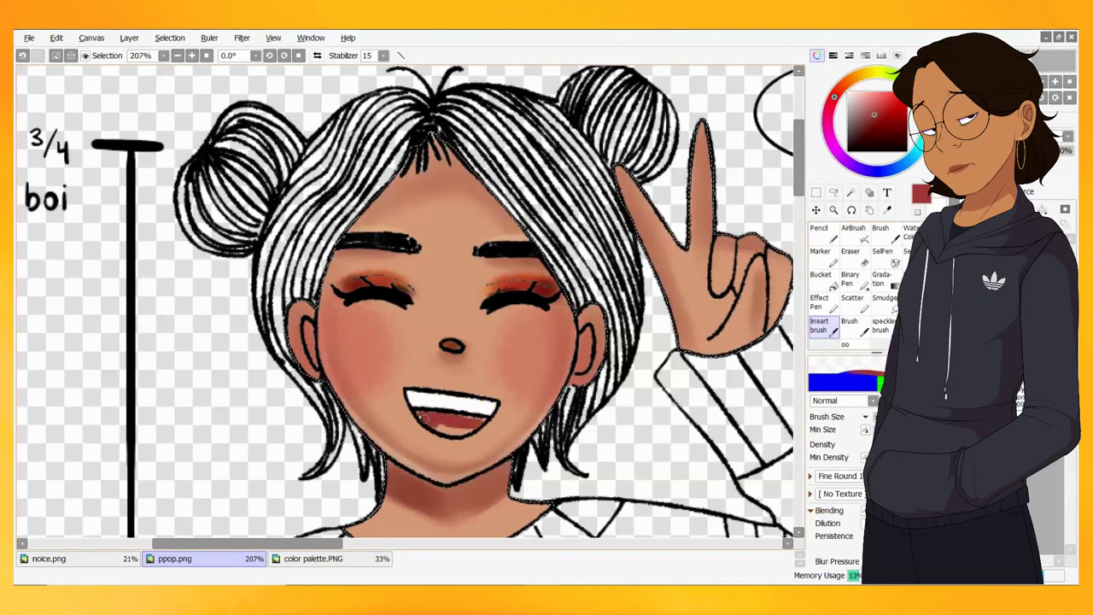
{"action": "left_click", "coordinate": [451, 425], "text": "alt"}
{"action": "left_click", "coordinate": [849, 325]}
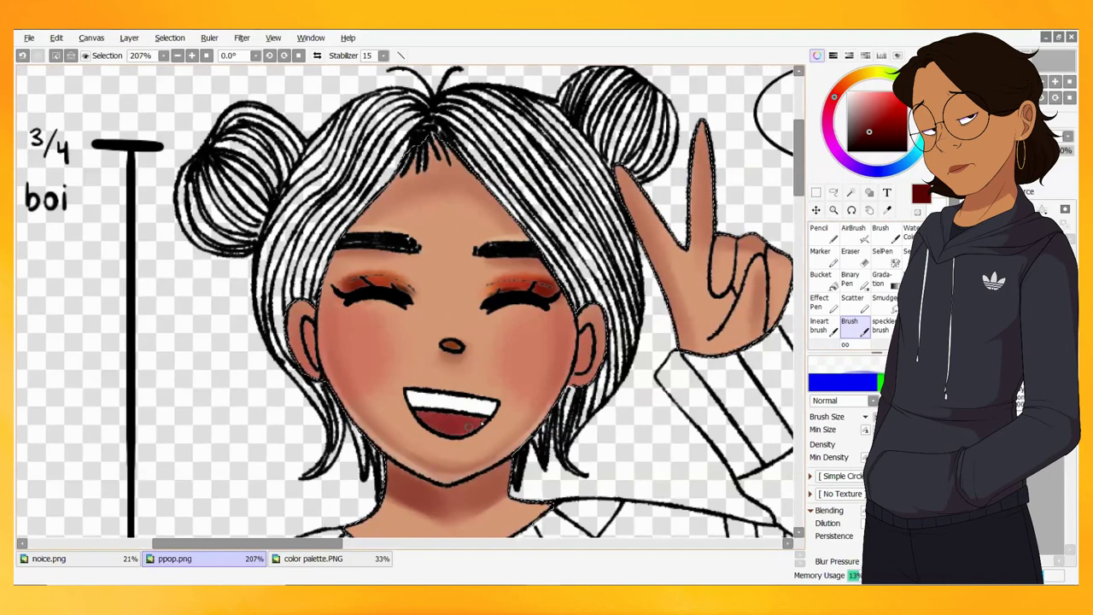
{"action": "left_click_drag", "start_coordinate": [468, 425], "coordinate": [444, 423]}
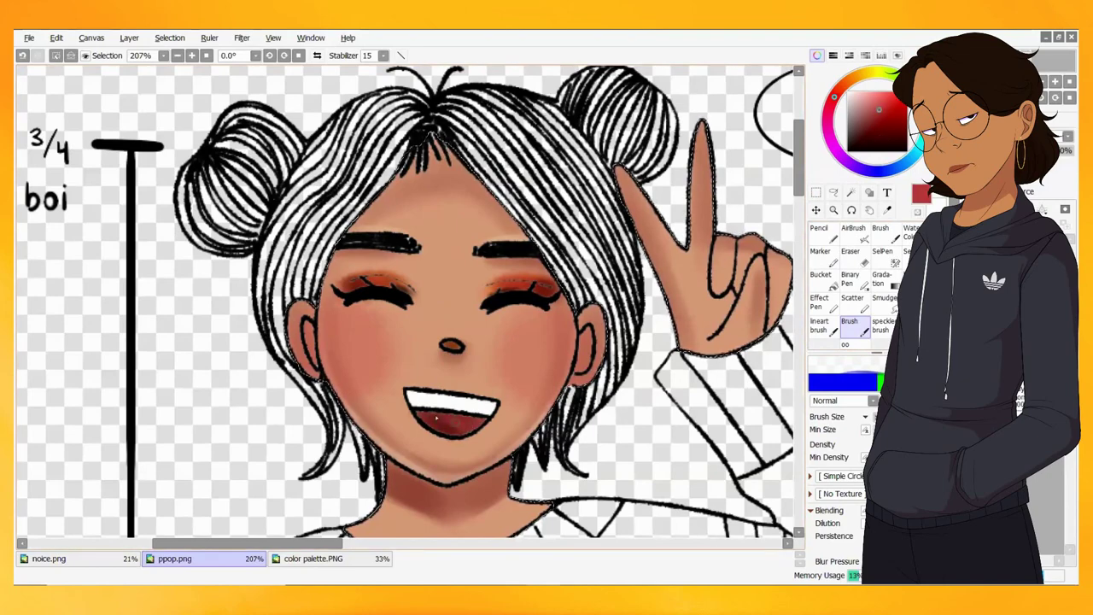
{"action": "scroll", "coordinate": [437, 416], "scroll_direction": "right", "scroll_amount": 5}
- Sample the skin tone and try a stroke on the raised finger, then undo it
{"action": "left_click", "coordinate": [450, 245], "text": "alt"}
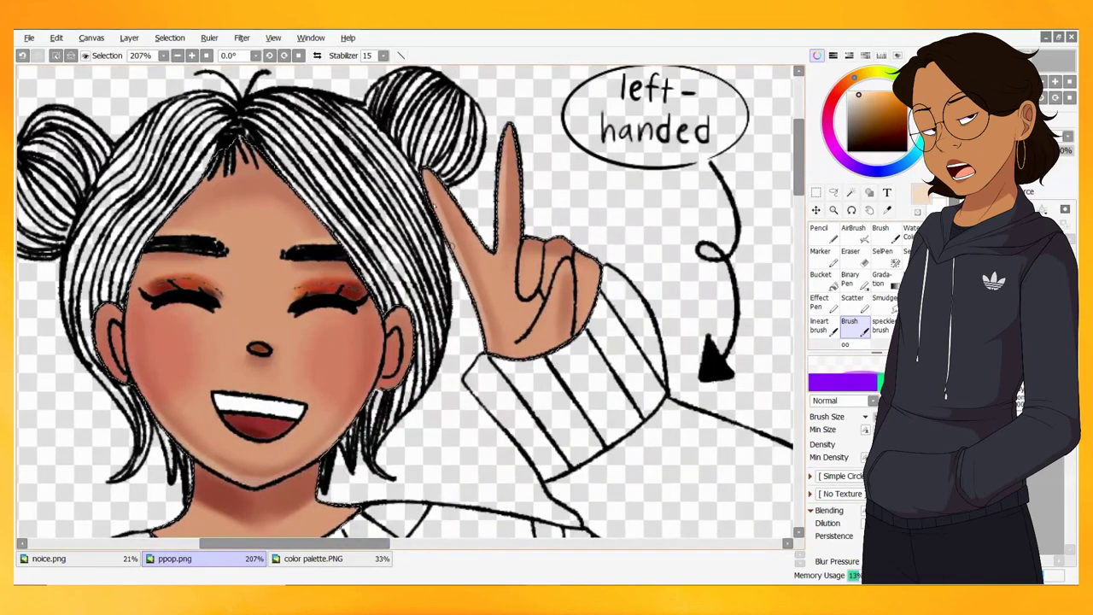
{"action": "left_click_drag", "start_coordinate": [435, 205], "coordinate": [427, 171]}
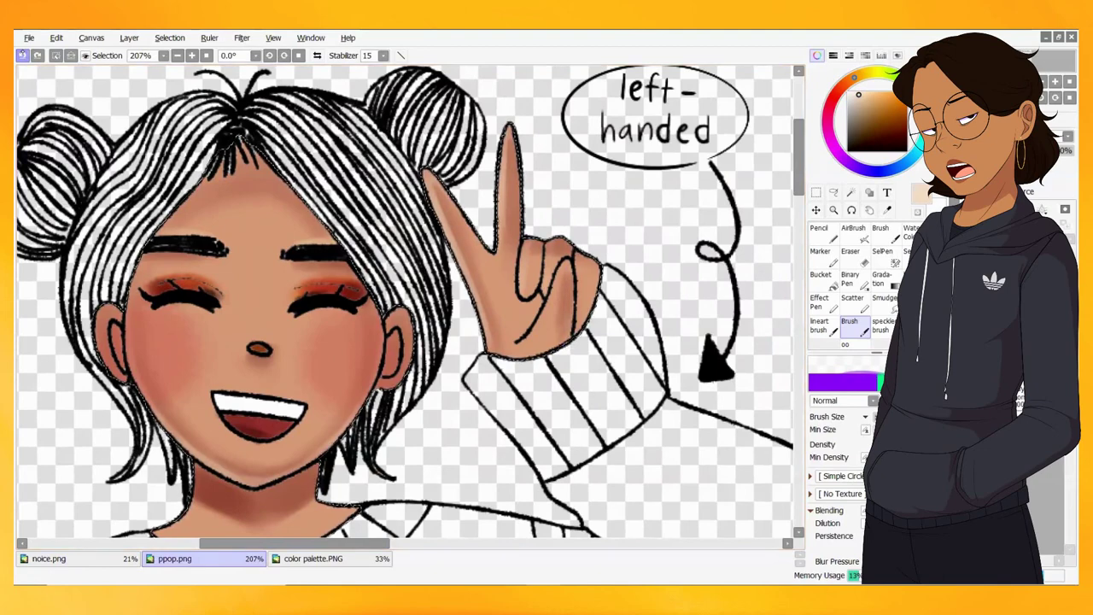
{"action": "left_click", "coordinate": [23, 56]}
{"action": "left_click", "coordinate": [23, 56]}
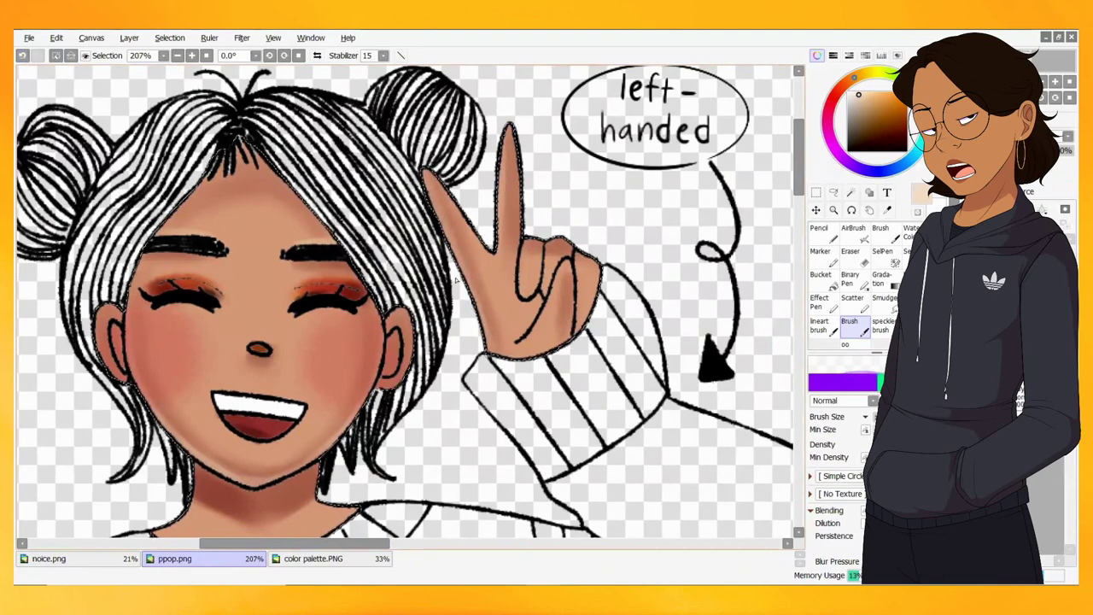
- Lighten the left leg's outer edge and bring the knees and socks into view
{"action": "scroll", "coordinate": [250, 376], "scroll_direction": "down", "scroll_amount": 3}
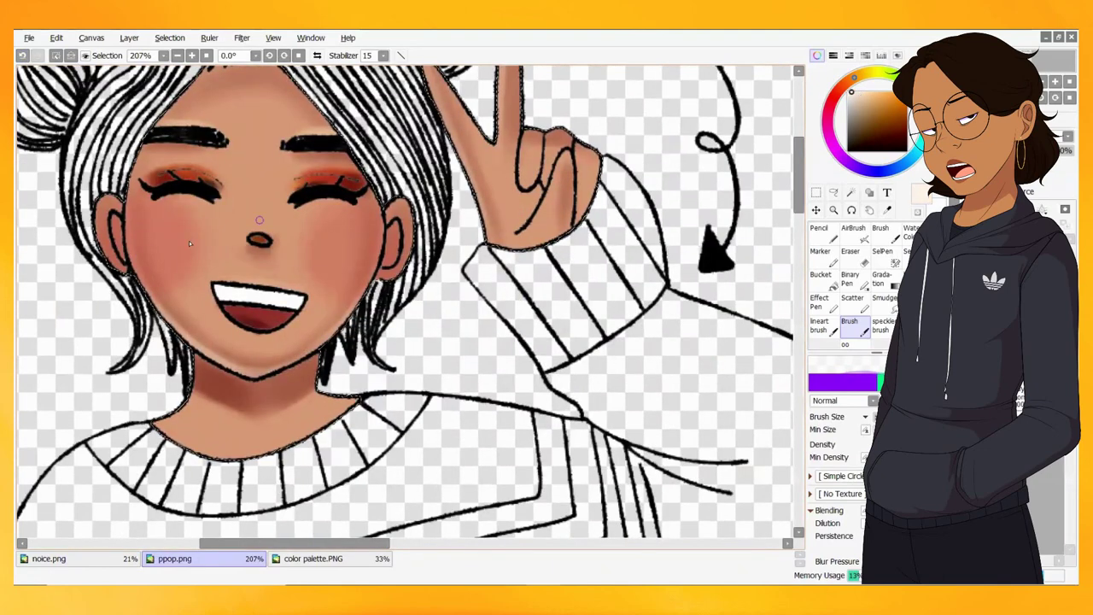
{"action": "scroll", "coordinate": [55, 242], "scroll_direction": "down", "scroll_amount": 2}
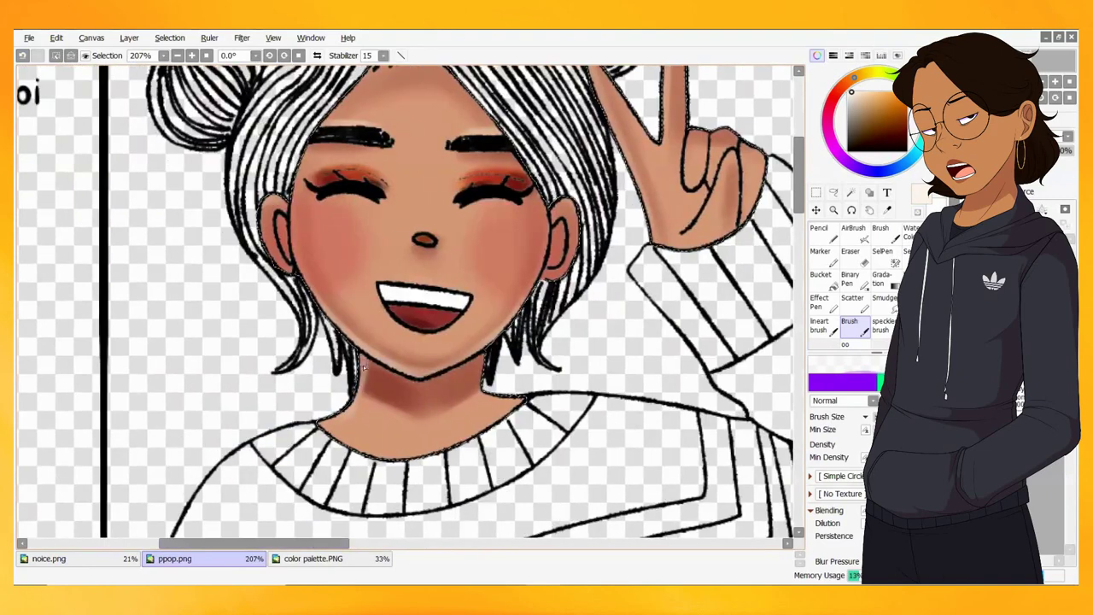
{"action": "scroll", "coordinate": [587, 390], "scroll_direction": "down", "scroll_amount": 3}
{"action": "scroll", "coordinate": [401, 446], "scroll_direction": "up", "scroll_amount": 5}
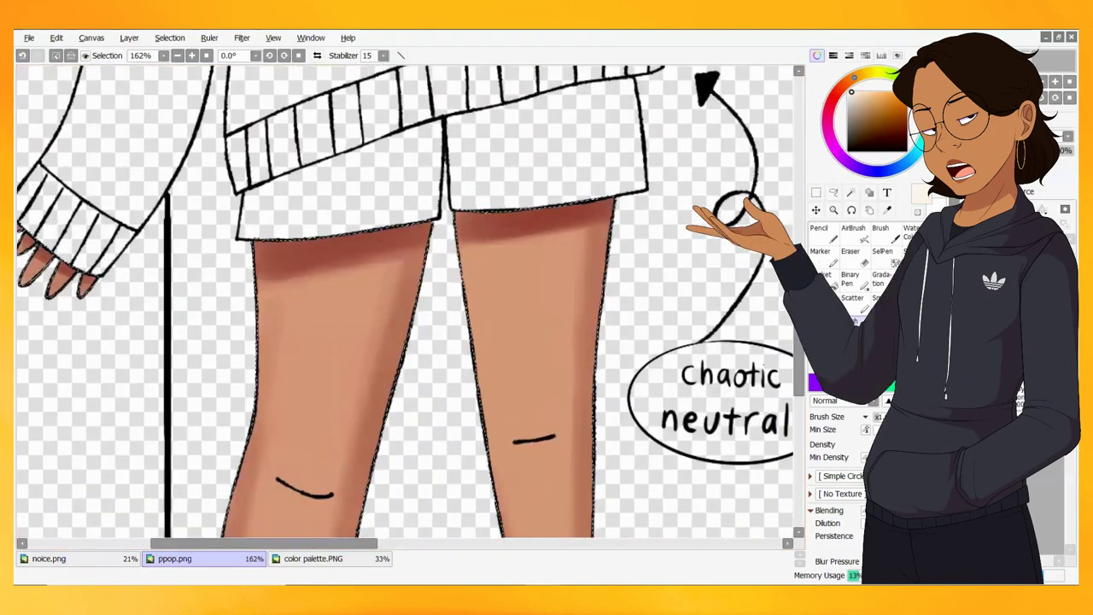
{"action": "mouse_move", "coordinate": [258, 192]}
{"action": "left_mouse_down"}
{"action": "mouse_move", "coordinate": [243, 452]}
{"action": "mouse_move", "coordinate": [241, 271]}
{"action": "left_mouse_up"}
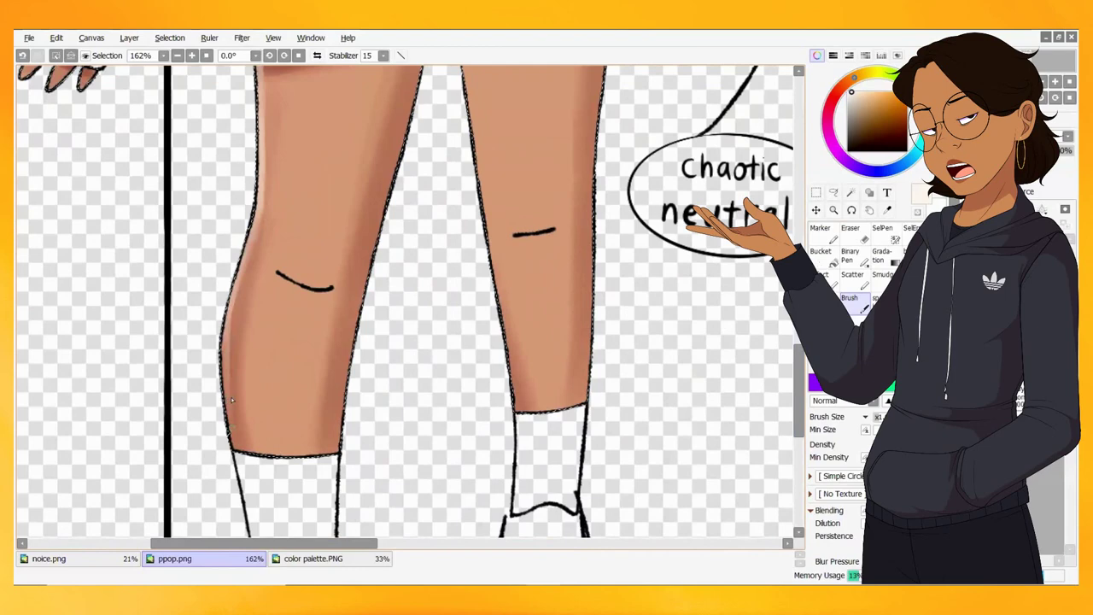
{"action": "left_click_drag", "start_coordinate": [341, 256], "coordinate": [342, 434]}
{"action": "mouse_move", "coordinate": [429, 444]}
{"action": "left_mouse_down"}
{"action": "mouse_move", "coordinate": [429, 229]}
{"action": "mouse_move", "coordinate": [430, 400]}
{"action": "left_mouse_up"}
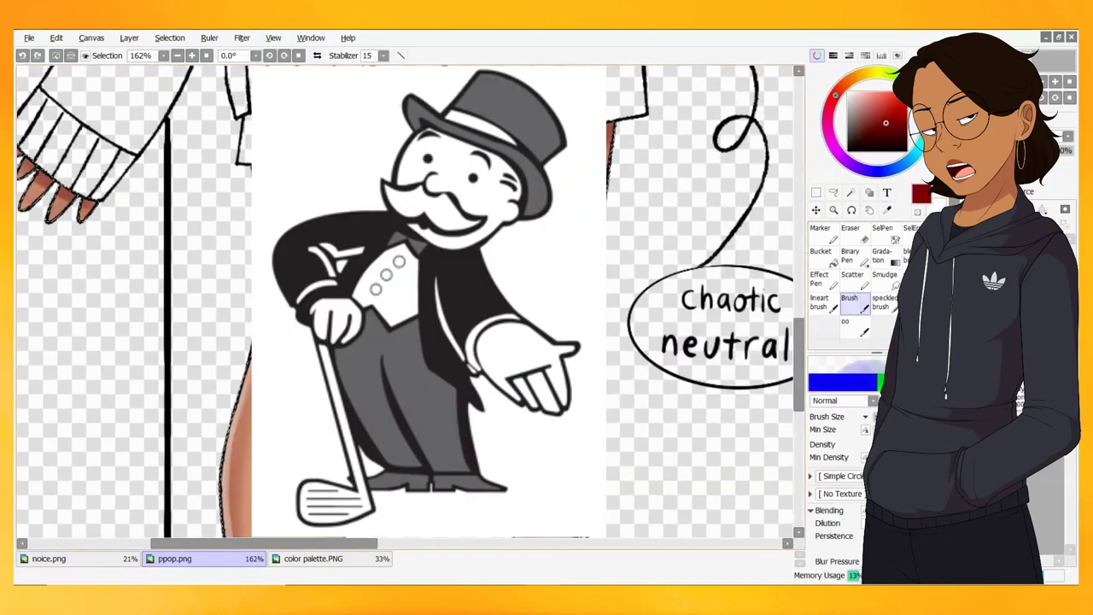
- Sample a darker red from the left leg and a light colour from the canvas
{"action": "left_click", "coordinate": [229, 376], "text": "alt"}
{"action": "scroll", "coordinate": [405, 303], "scroll_direction": "down", "scroll_amount": 6}
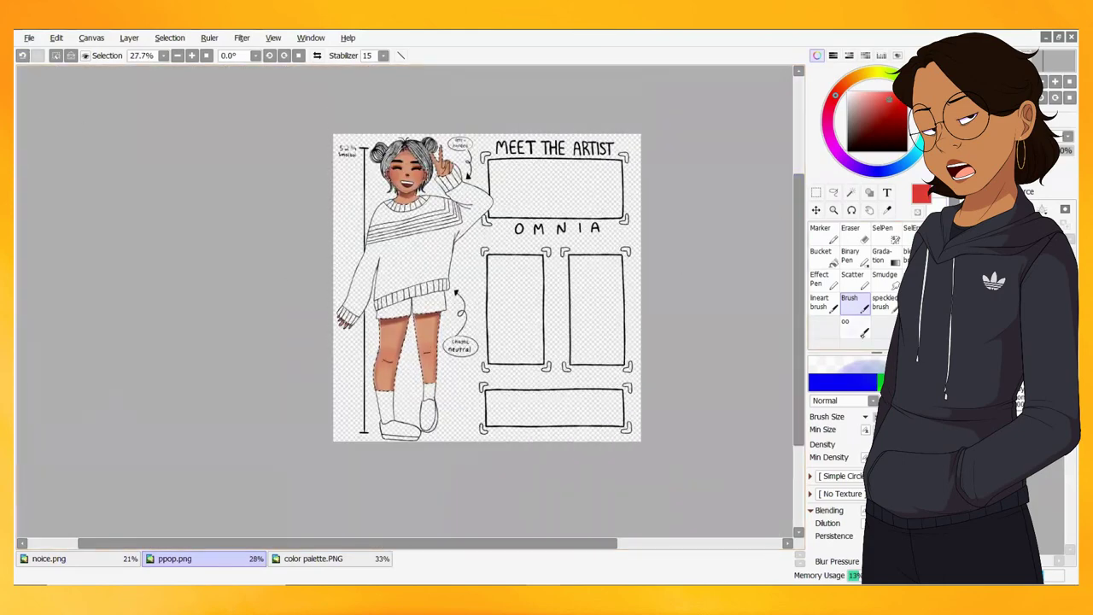
{"action": "scroll", "coordinate": [403, 298], "scroll_direction": "up", "scroll_amount": 5}
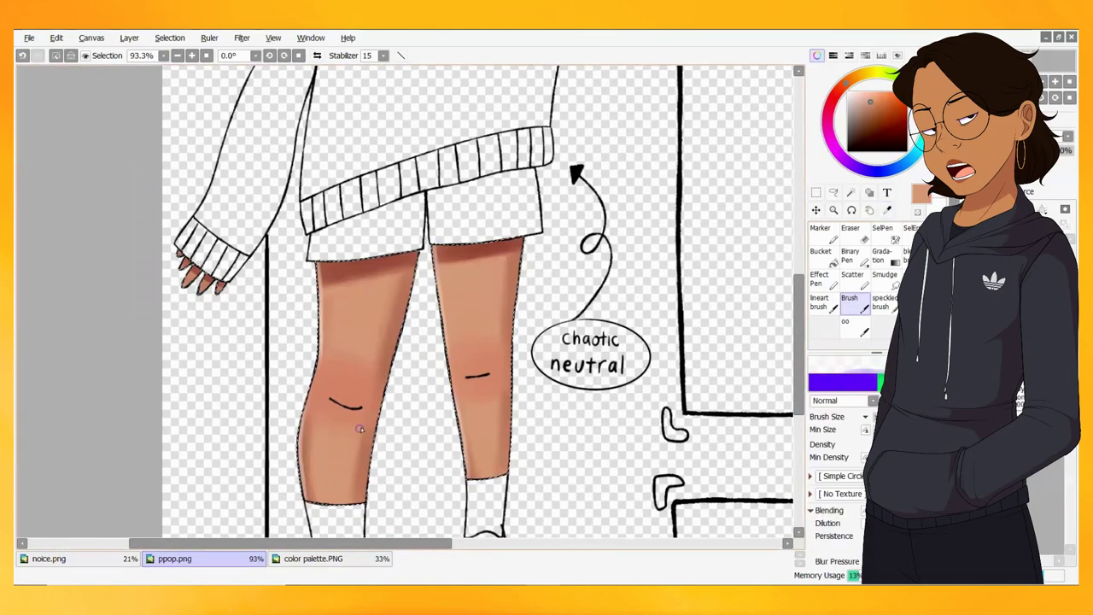
{"action": "scroll", "coordinate": [512, 401], "scroll_direction": "down", "scroll_amount": 3}
{"action": "scroll", "coordinate": [598, 427], "scroll_direction": "up", "scroll_amount": 4}
{"action": "left_click", "coordinate": [646, 439], "text": "alt"}
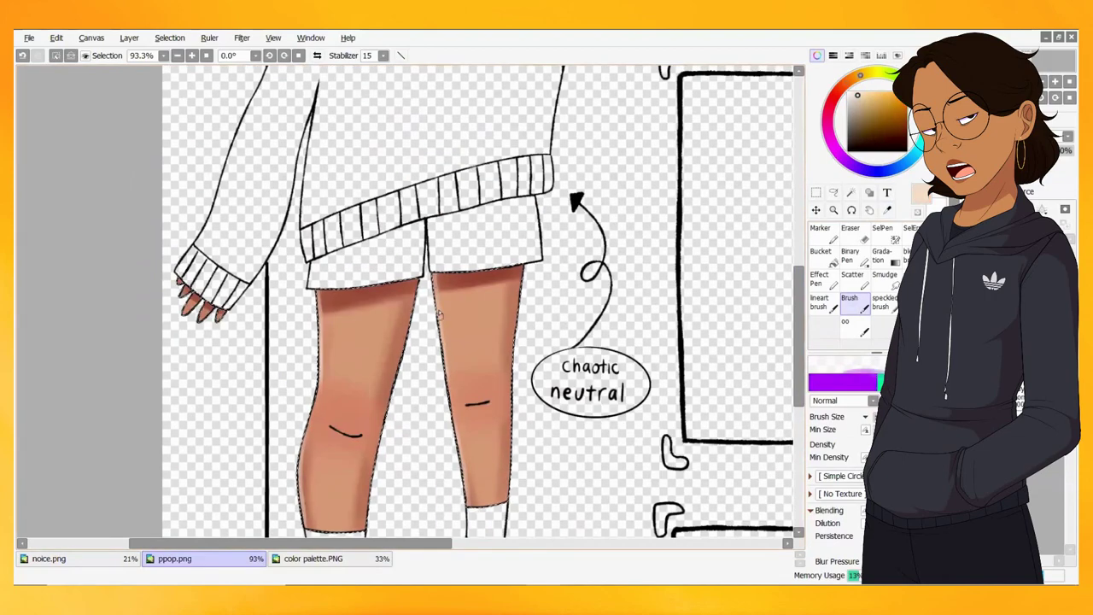
{"action": "scroll", "coordinate": [465, 427], "scroll_direction": "down", "scroll_amount": 4}
{"action": "scroll", "coordinate": [465, 427], "scroll_direction": "up", "scroll_amount": 2}
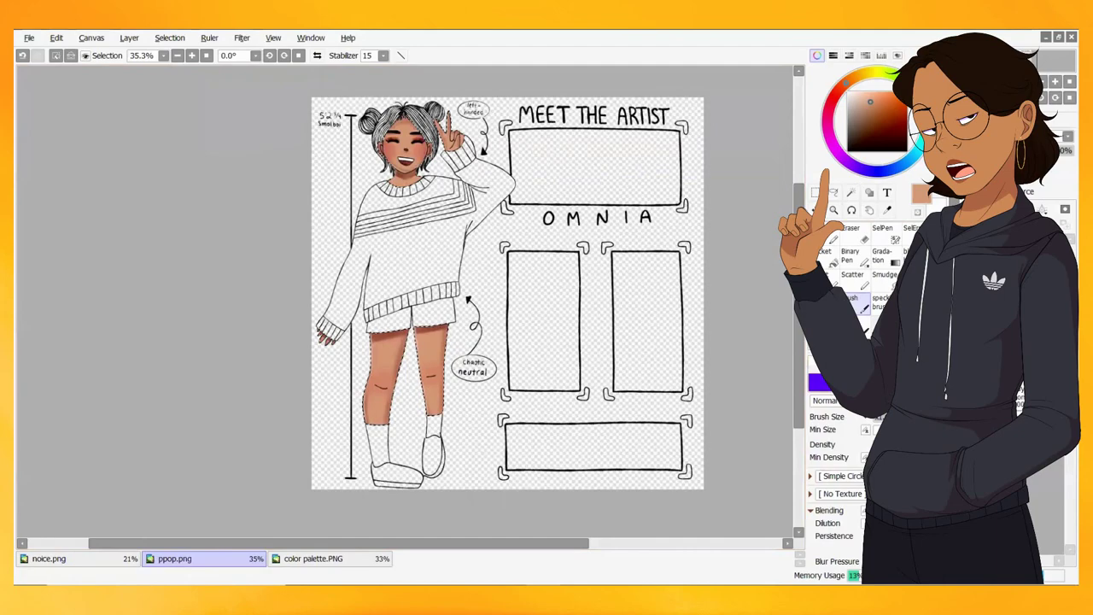
{"action": "scroll", "coordinate": [378, 441], "scroll_direction": "up", "scroll_amount": 3}
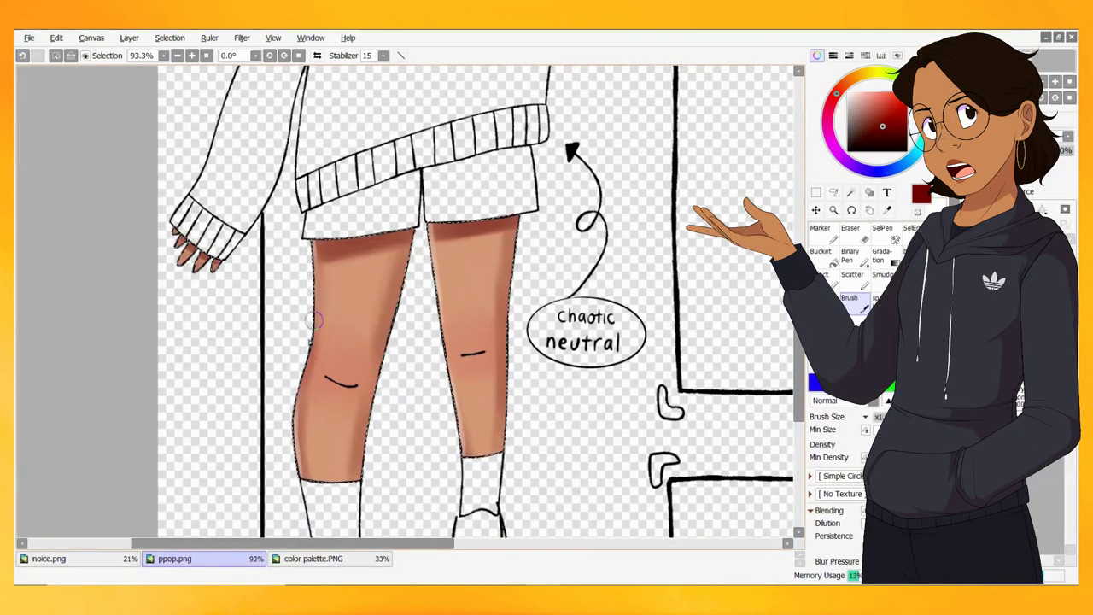
- Pick a darker tan from the leg and shade the tops of both legs
{"action": "left_click", "coordinate": [430, 226], "text": "alt"}
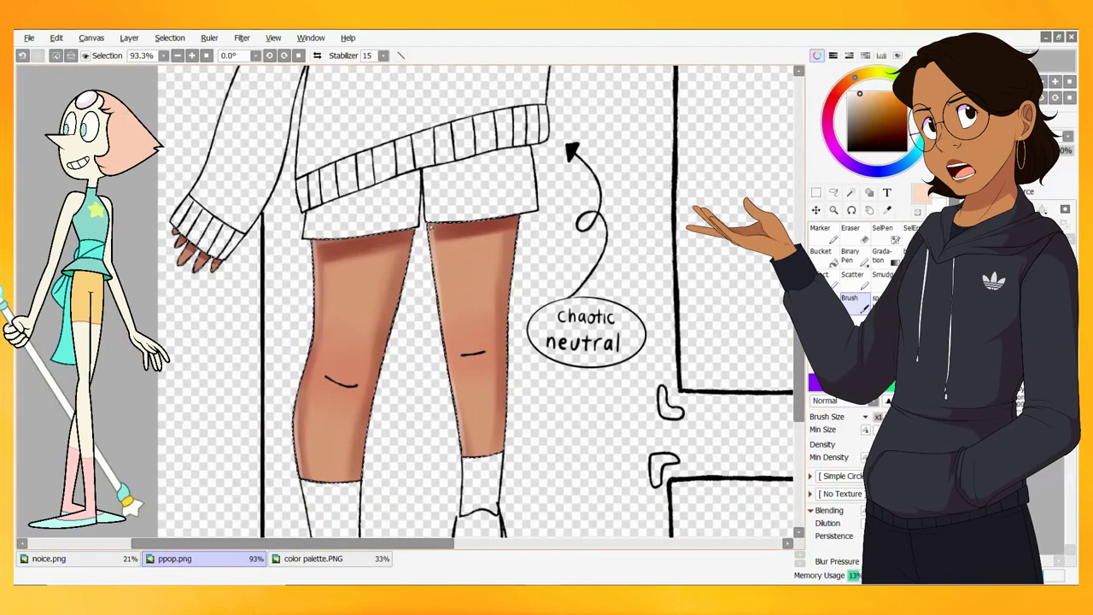
{"action": "left_click", "coordinate": [478, 239], "text": "alt"}
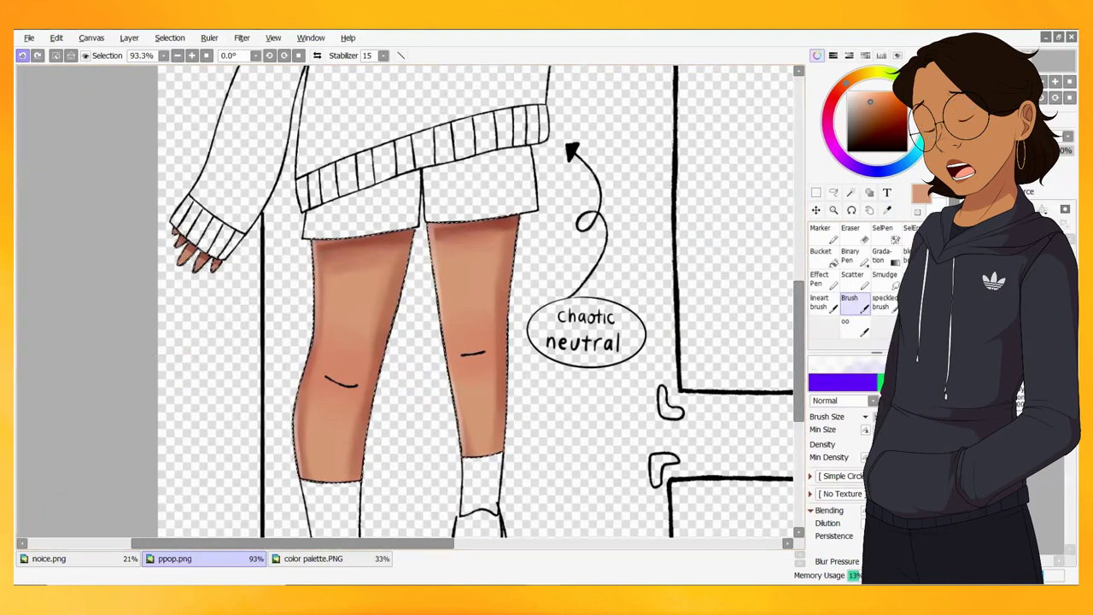
{"action": "left_click_drag", "start_coordinate": [317, 241], "coordinate": [352, 258]}
{"action": "left_click_drag", "start_coordinate": [468, 222], "coordinate": [502, 229]}
{"action": "mouse_move", "coordinate": [434, 235]}
{"action": "left_mouse_down"}
{"action": "mouse_move", "coordinate": [512, 248]}
{"action": "mouse_move", "coordinate": [485, 242]}
{"action": "left_mouse_up"}
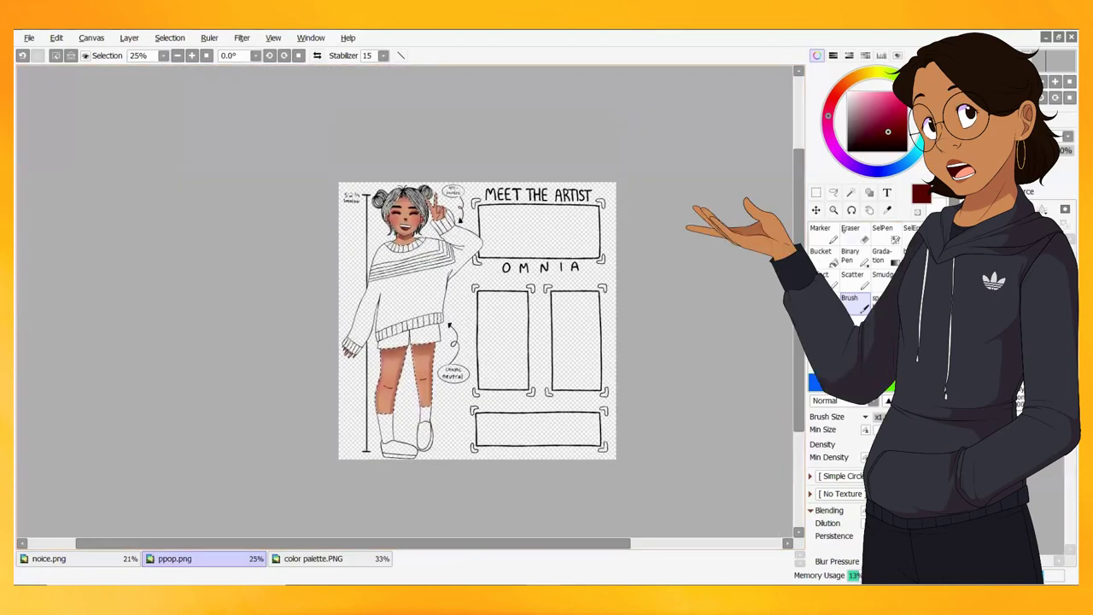
- Mask the top of the hair, side hair and both buns, undoing one stray stroke
{"action": "key", "text": "ctrl+t"}
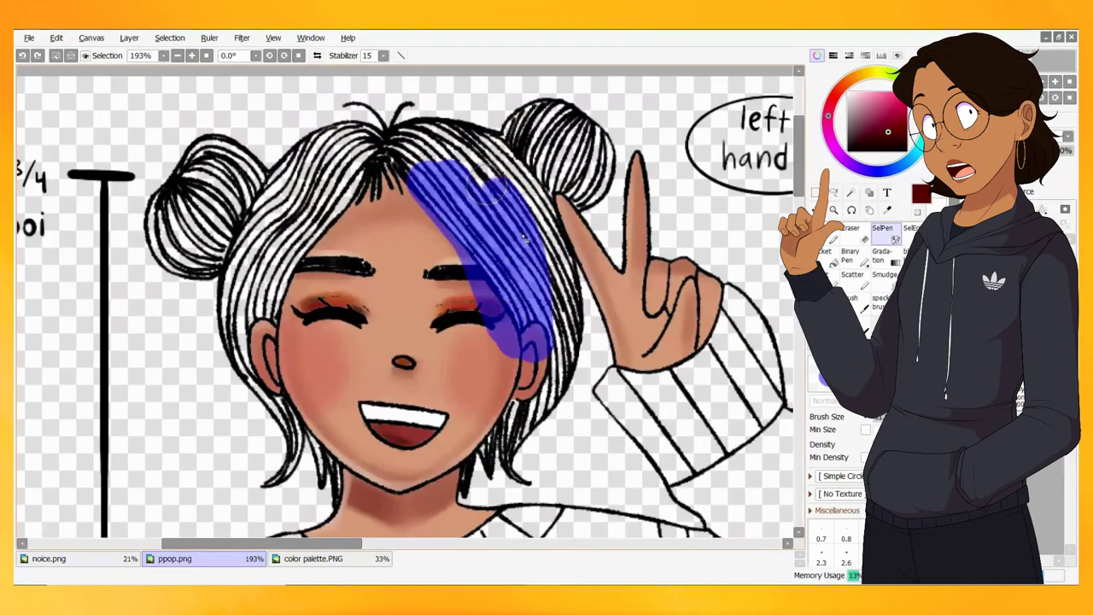
{"action": "mouse_move", "coordinate": [525, 238]}
{"action": "left_mouse_down"}
{"action": "mouse_move", "coordinate": [367, 141]}
{"action": "mouse_move", "coordinate": [320, 150]}
{"action": "mouse_move", "coordinate": [256, 333]}
{"action": "left_mouse_up"}
{"action": "mouse_move", "coordinate": [281, 162]}
{"action": "left_mouse_down"}
{"action": "mouse_move", "coordinate": [218, 175]}
{"action": "mouse_move", "coordinate": [171, 222]}
{"action": "mouse_move", "coordinate": [273, 359]}
{"action": "left_mouse_up"}
{"action": "left_click_drag", "start_coordinate": [546, 128], "coordinate": [604, 167]}
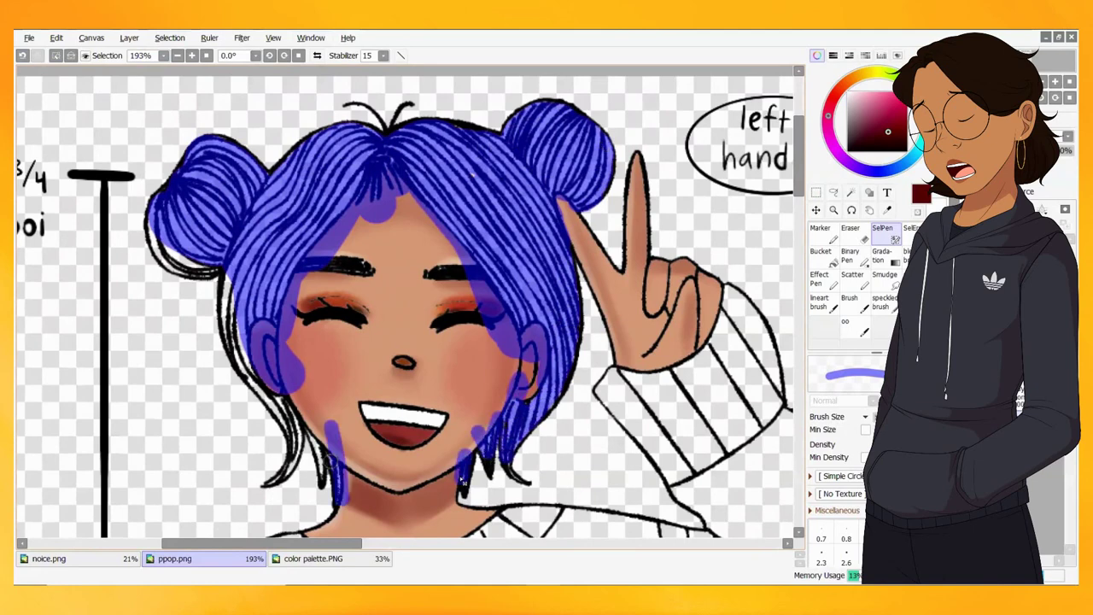
{"action": "key", "text": "ctrl+z"}
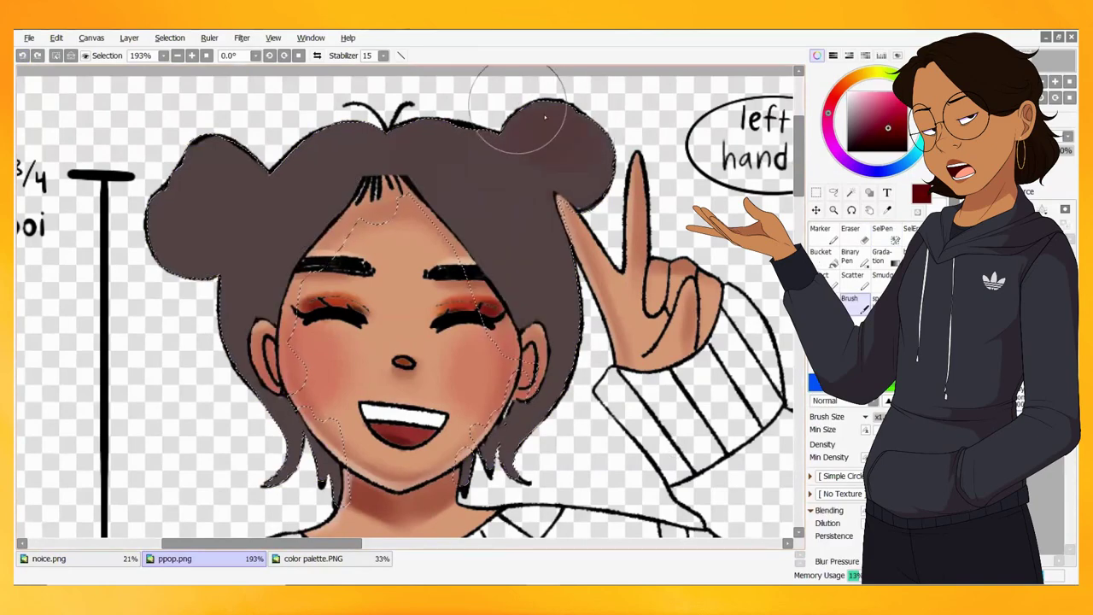
- Paint the hair and buns in a lighter orange-brown over the dark brown base
{"action": "left_click_drag", "start_coordinate": [545, 117], "coordinate": [305, 122]}
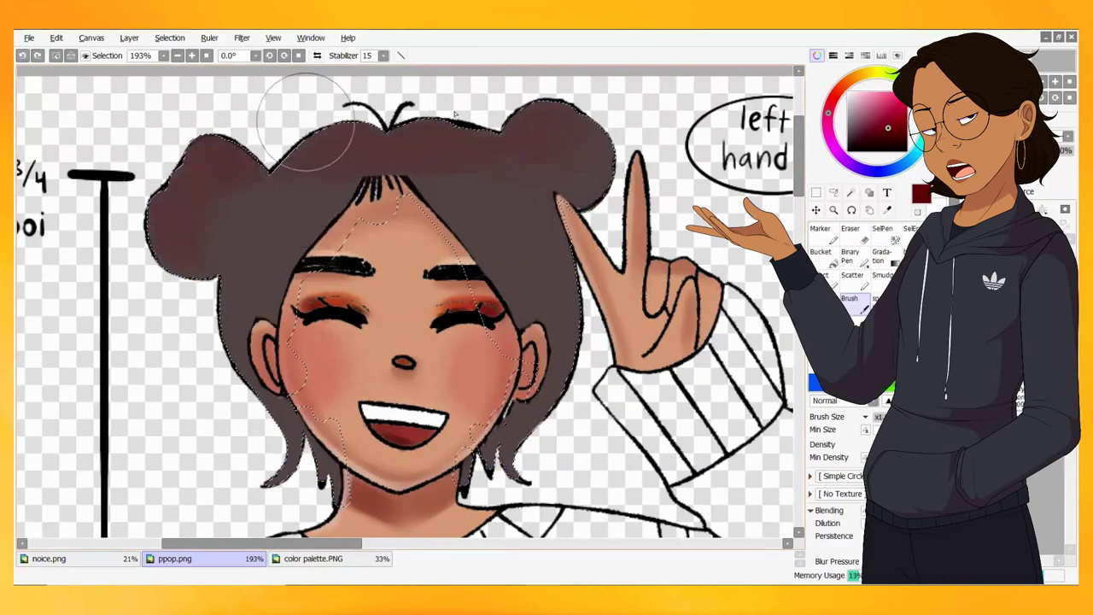
{"action": "left_click", "coordinate": [495, 229], "text": "alt"}
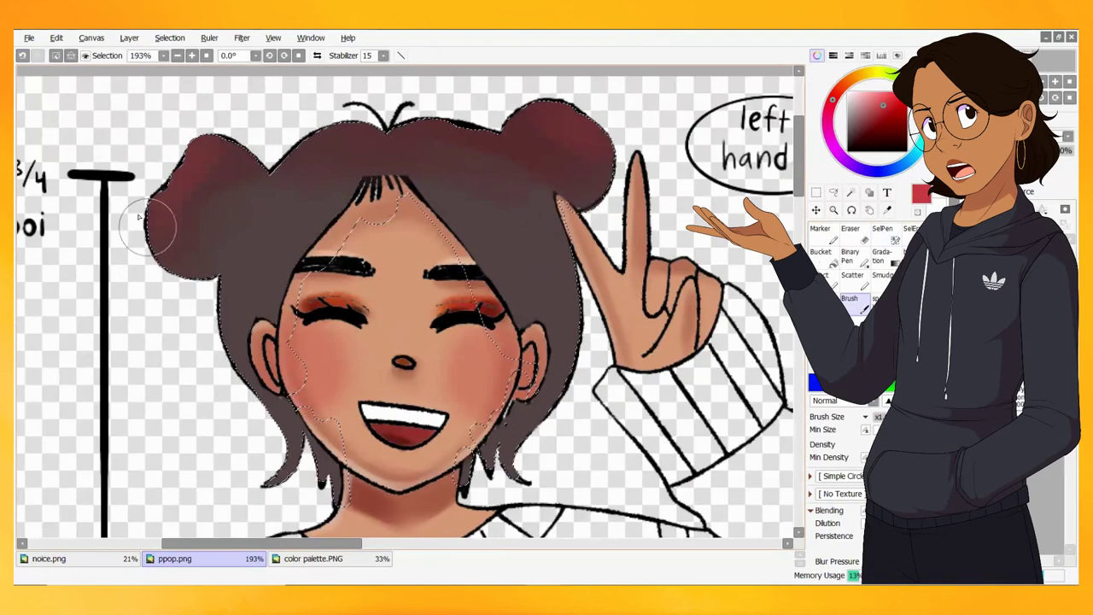
{"action": "left_click", "coordinate": [612, 142], "text": "alt"}
{"action": "mouse_move", "coordinate": [612, 142]}
{"action": "left_mouse_down"}
{"action": "mouse_move", "coordinate": [367, 136]}
{"action": "mouse_move", "coordinate": [453, 131]}
{"action": "mouse_move", "coordinate": [325, 197]}
{"action": "left_mouse_up"}
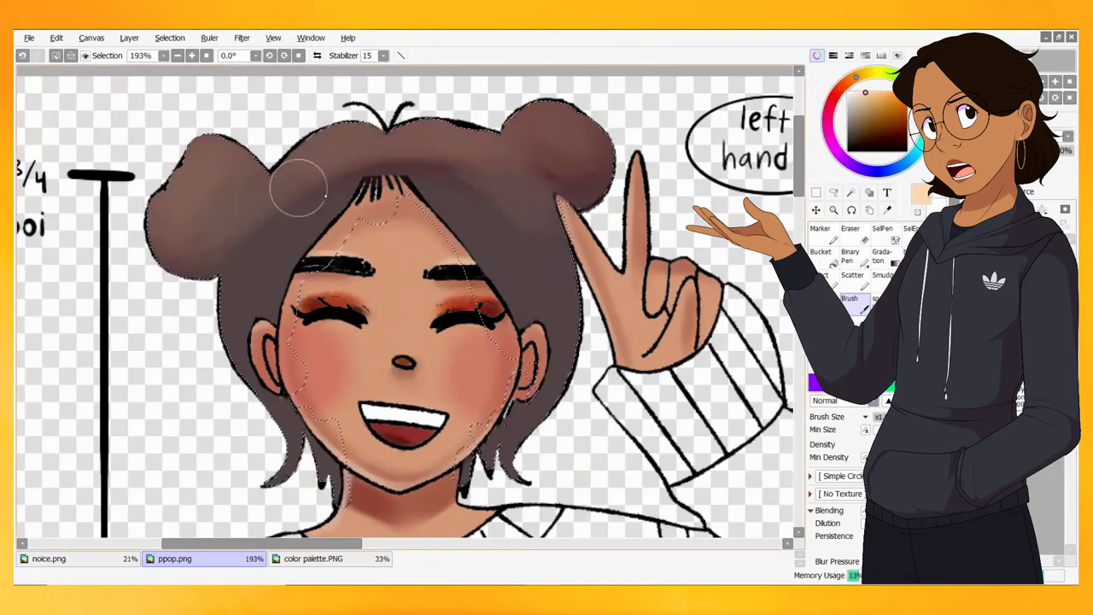
{"action": "key", "text": "ctrl+z"}
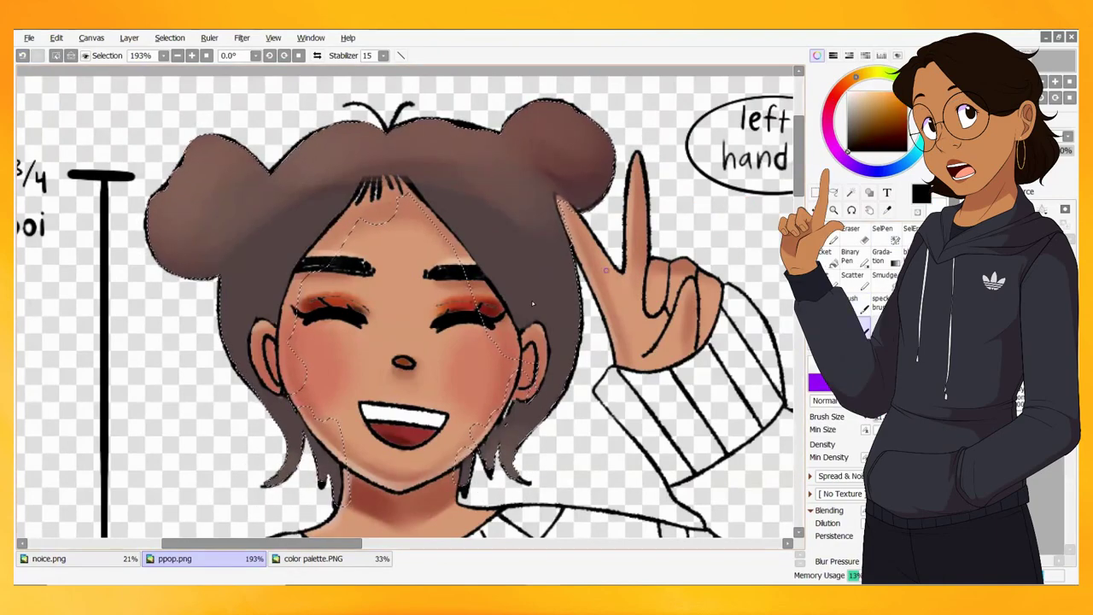
- Draw dark strand lines across the hair, the right bun and the left bun
{"action": "mouse_move", "coordinate": [523, 324]}
{"action": "left_mouse_down"}
{"action": "mouse_move", "coordinate": [389, 163]}
{"action": "mouse_move", "coordinate": [449, 188]}
{"action": "left_mouse_up"}
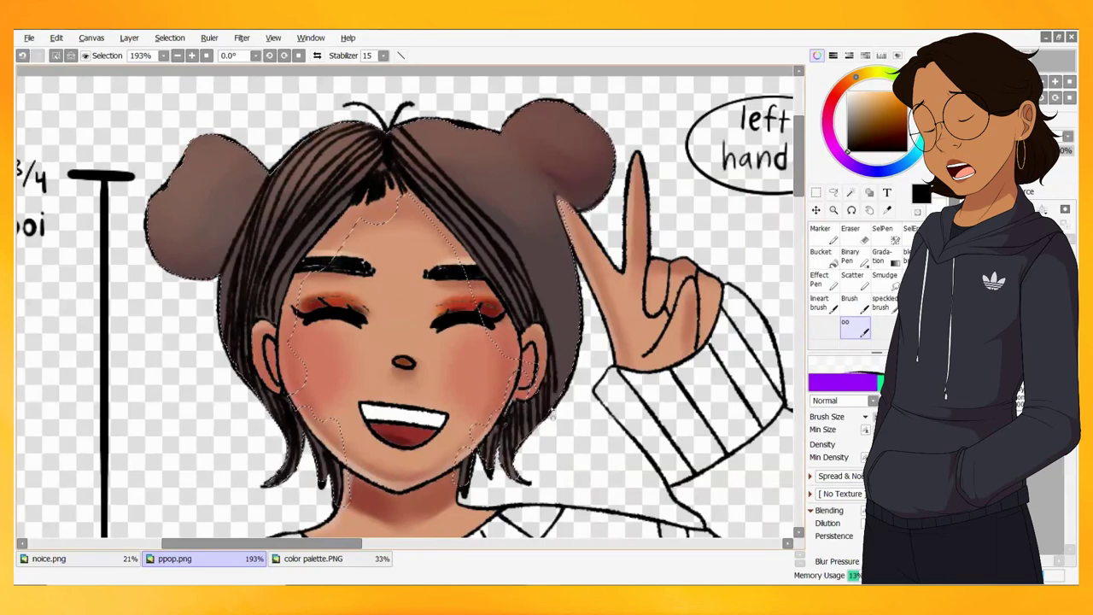
{"action": "left_click_drag", "start_coordinate": [398, 128], "coordinate": [538, 273]}
{"action": "left_click_drag", "start_coordinate": [478, 141], "coordinate": [547, 231]}
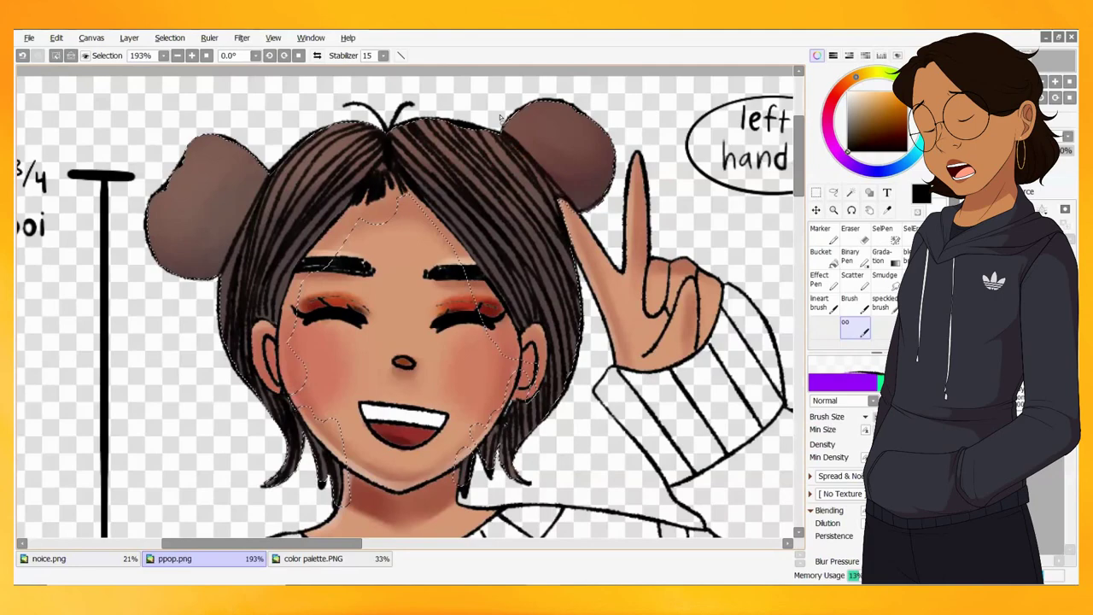
{"action": "left_click_drag", "start_coordinate": [563, 180], "coordinate": [551, 123]}
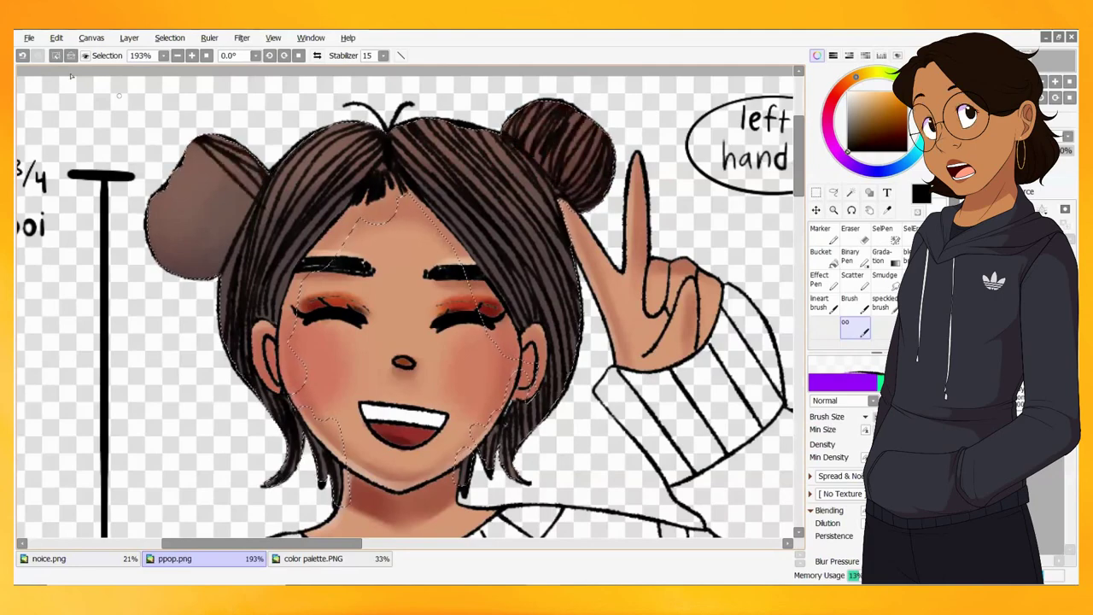
{"action": "left_click_drag", "start_coordinate": [256, 152], "coordinate": [183, 139]}
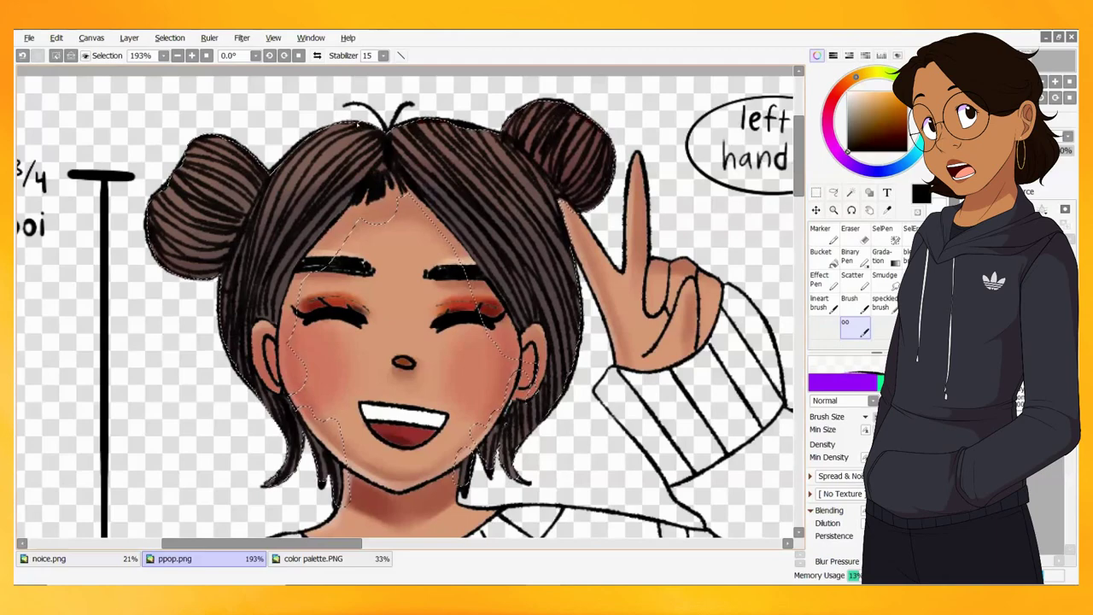
- Fill the small gap in the right eyebrow with the brush
{"action": "key", "text": "ctrl+minus"}
{"action": "key", "text": "ctrl+minus"}
{"action": "key", "text": "ctrl+minus"}
{"action": "key", "text": "ctrl+plus"}
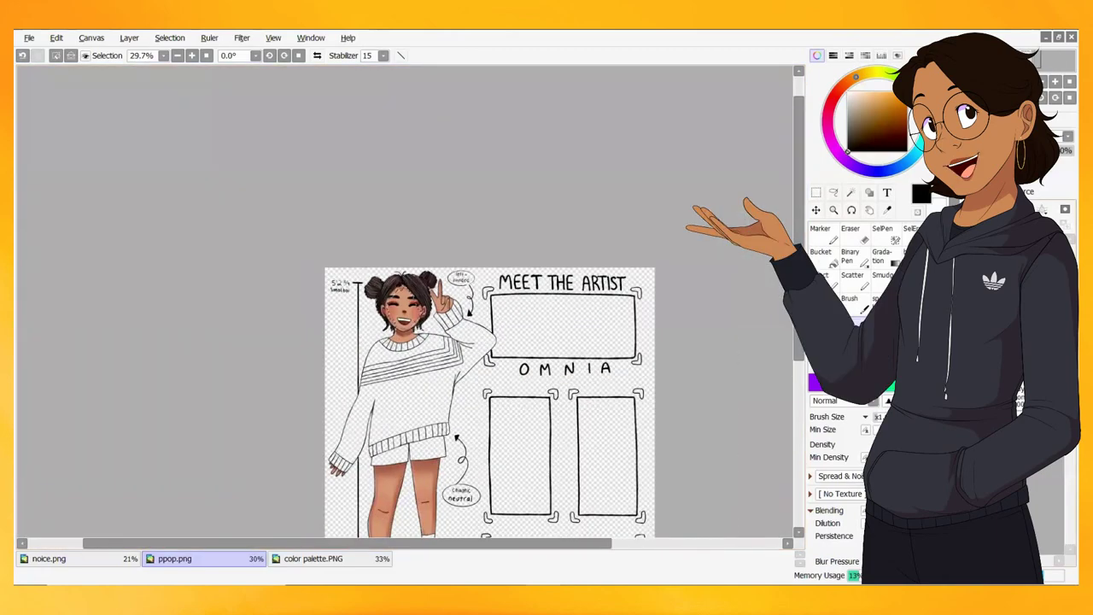
{"action": "key", "text": "ctrl+t"}
{"action": "key", "text": "Return"}
{"action": "scroll", "coordinate": [401, 222], "scroll_direction": "up", "scroll_amount": 5}
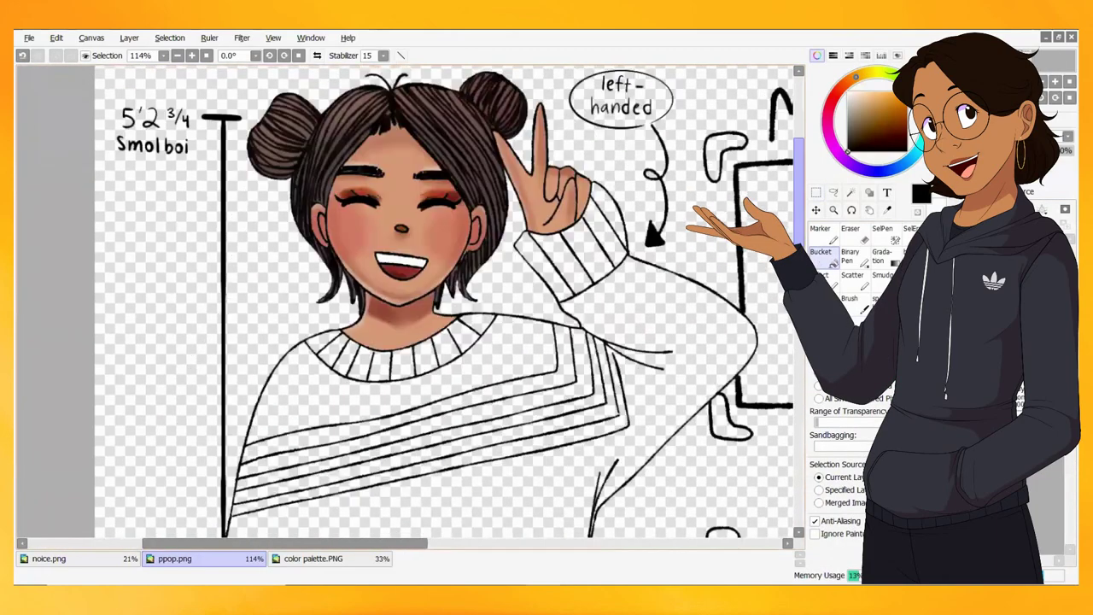
{"action": "key", "text": "b"}
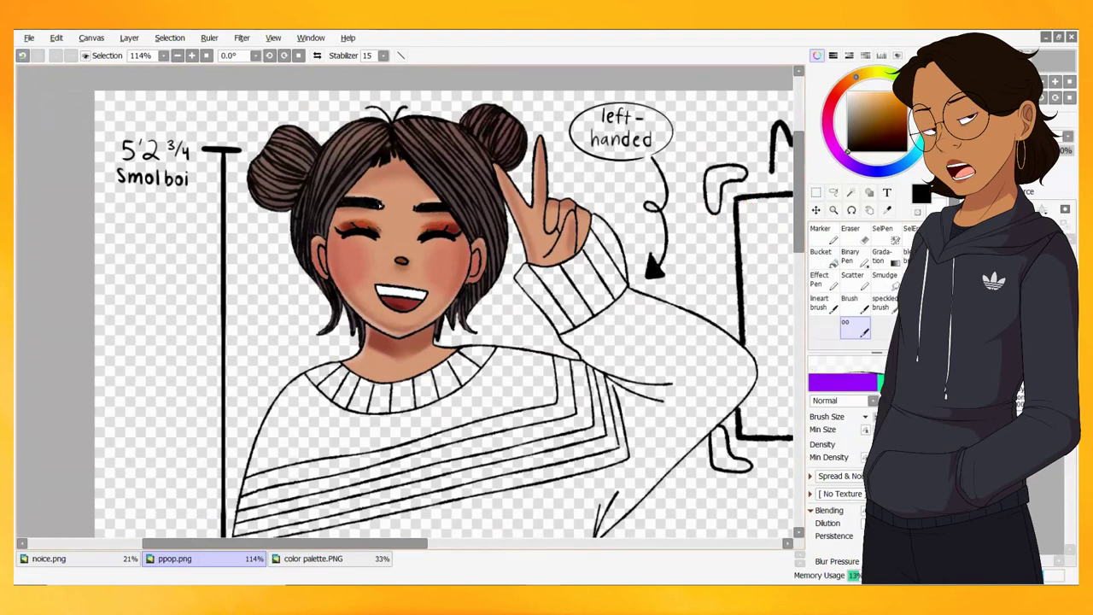
{"action": "left_click", "coordinate": [416, 207]}
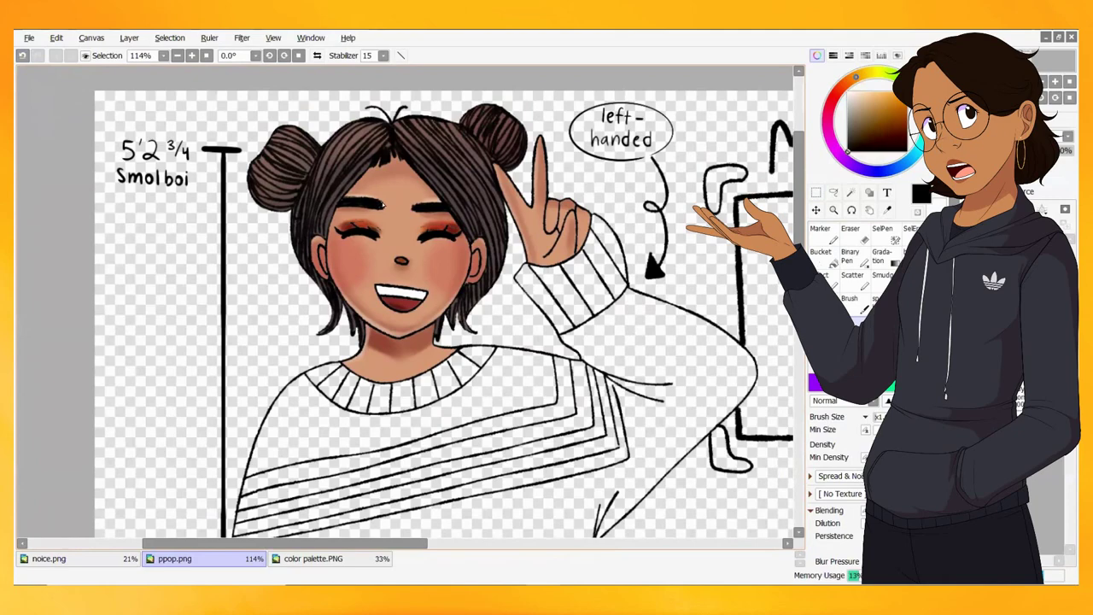
- Mask both shorts legs with SelPen, from the hem up the right edge
{"action": "scroll", "coordinate": [192, 184], "scroll_direction": "down", "scroll_amount": 5}
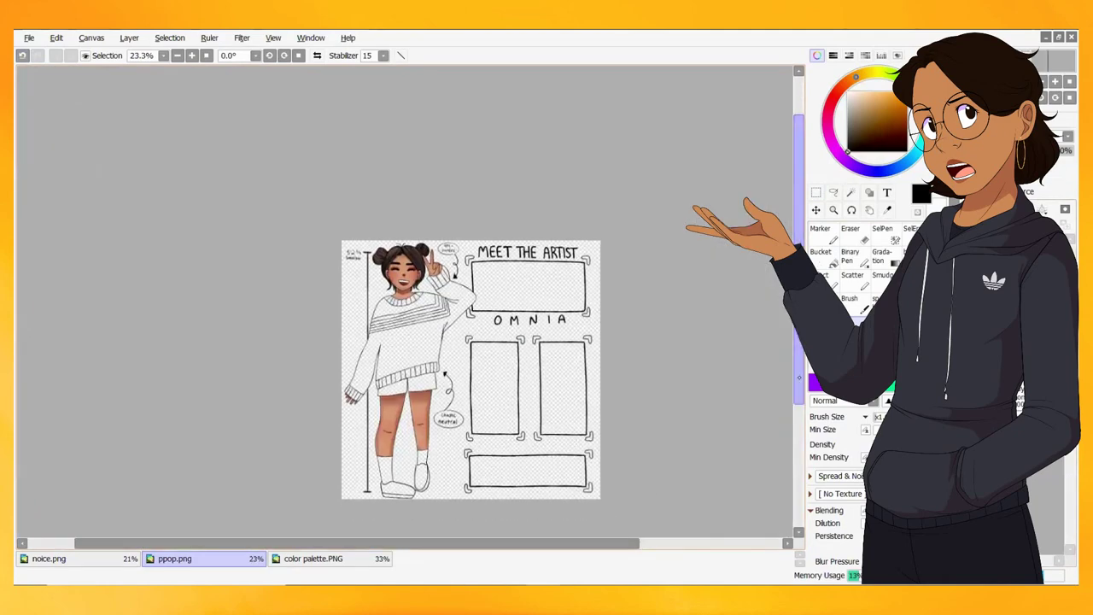
{"action": "scroll", "coordinate": [682, 331], "scroll_direction": "up", "scroll_amount": 4}
{"action": "left_click_drag", "start_coordinate": [492, 358], "coordinate": [423, 365]}
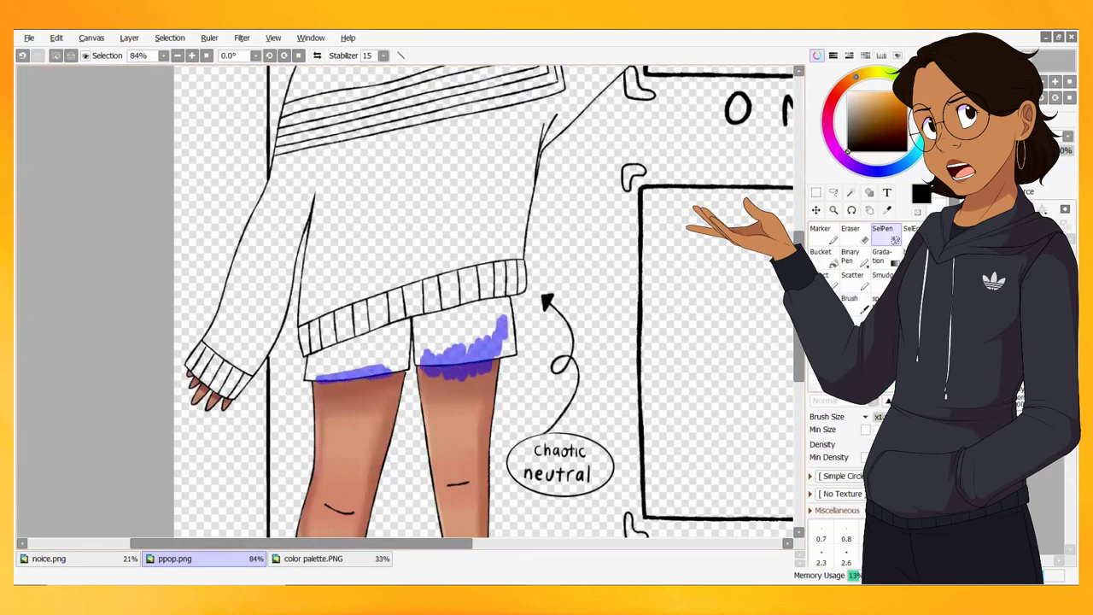
{"action": "scroll", "coordinate": [414, 354], "scroll_direction": "up", "scroll_amount": 3}
{"action": "mouse_move", "coordinate": [709, 257]}
{"action": "left_mouse_down"}
{"action": "mouse_move", "coordinate": [702, 288]}
{"action": "mouse_move", "coordinate": [695, 333]}
{"action": "left_mouse_up"}
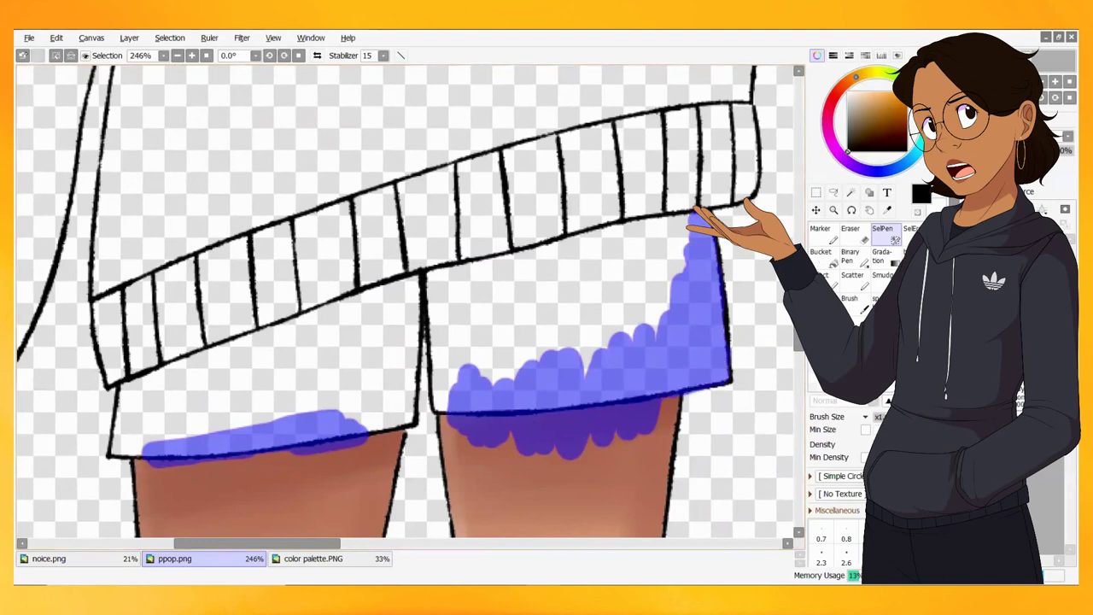
{"action": "mouse_move", "coordinate": [695, 232]}
{"action": "left_mouse_down"}
{"action": "mouse_move", "coordinate": [608, 237]}
{"action": "mouse_move", "coordinate": [440, 282]}
{"action": "mouse_move", "coordinate": [446, 400]}
{"action": "mouse_move", "coordinate": [508, 333]}
{"action": "mouse_move", "coordinate": [567, 340]}
{"action": "mouse_move", "coordinate": [569, 297]}
{"action": "mouse_move", "coordinate": [543, 261]}
{"action": "mouse_move", "coordinate": [684, 234]}
{"action": "mouse_move", "coordinate": [401, 346]}
{"action": "mouse_move", "coordinate": [399, 416]}
{"action": "mouse_move", "coordinate": [270, 423]}
{"action": "mouse_move", "coordinate": [297, 328]}
{"action": "mouse_move", "coordinate": [397, 305]}
{"action": "mouse_move", "coordinate": [336, 341]}
{"action": "mouse_move", "coordinate": [342, 401]}
{"action": "mouse_move", "coordinate": [161, 404]}
{"action": "left_mouse_up"}
- Convert the mask to a selection and fill both shorts legs with yellow
{"action": "key", "text": "x"}
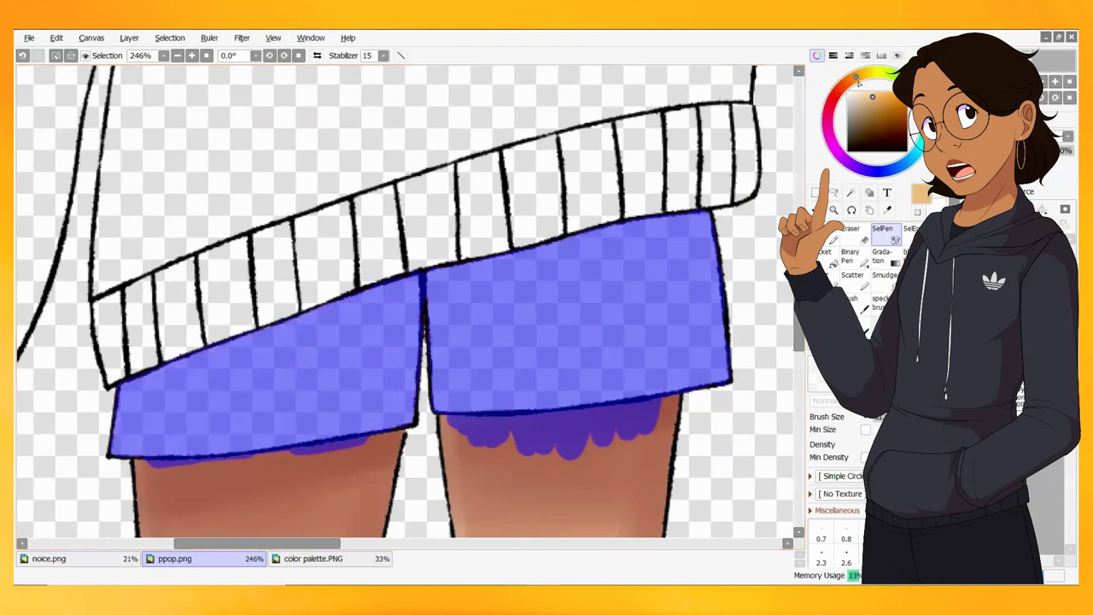
{"action": "key", "text": "b"}
{"action": "mouse_move", "coordinate": [598, 256]}
{"action": "left_mouse_down"}
{"action": "mouse_move", "coordinate": [508, 281]}
{"action": "mouse_move", "coordinate": [286, 436]}
{"action": "left_mouse_up"}
- Try an orange stroke on the left shorts leg, then restore the yellow fill
{"action": "scroll", "coordinate": [286, 436], "scroll_direction": "down", "scroll_amount": 8}
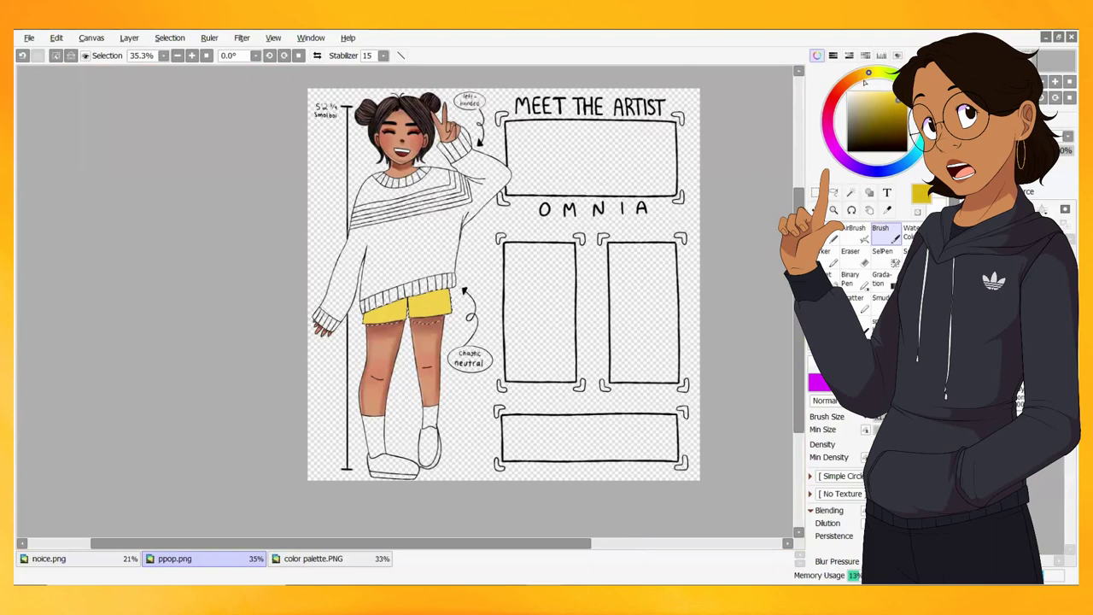
{"action": "left_click", "coordinate": [855, 76]}
{"action": "key", "text": "ctrl+z"}
{"action": "left_click_drag", "start_coordinate": [365, 313], "coordinate": [426, 327]}
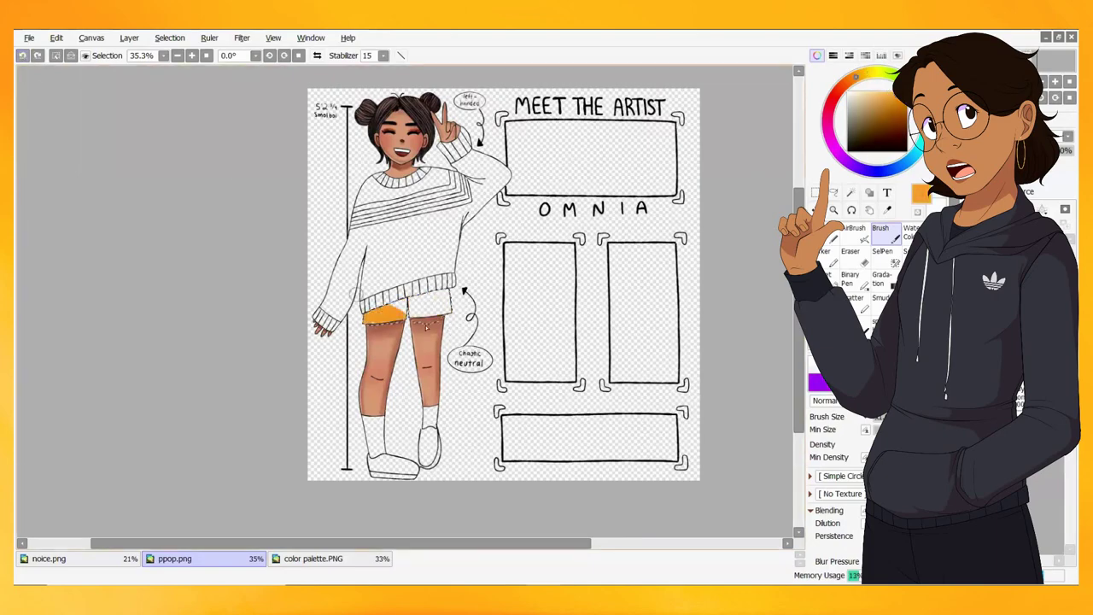
{"action": "key", "text": "ctrl+y"}
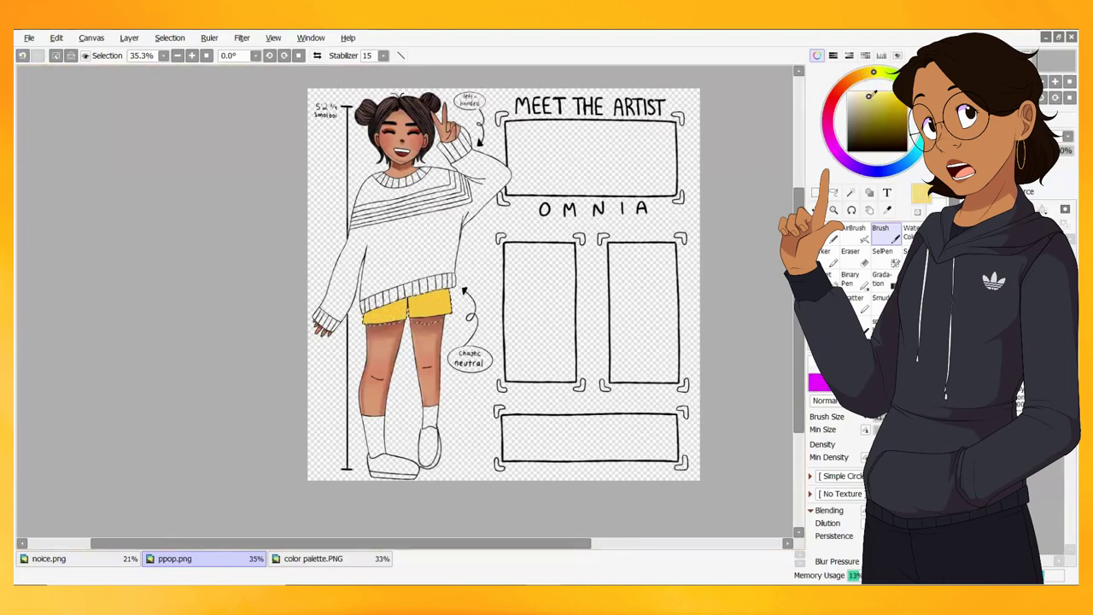
{"action": "scroll", "coordinate": [543, 388], "scroll_direction": "up", "scroll_amount": 6}
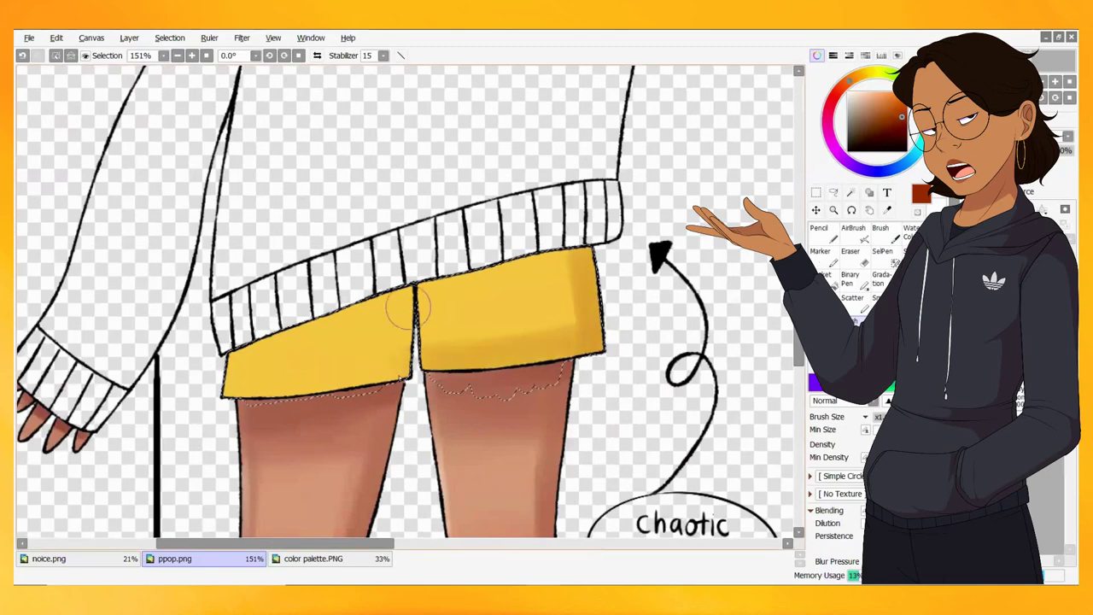
{"action": "left_click", "coordinate": [105, 348], "text": "alt"}
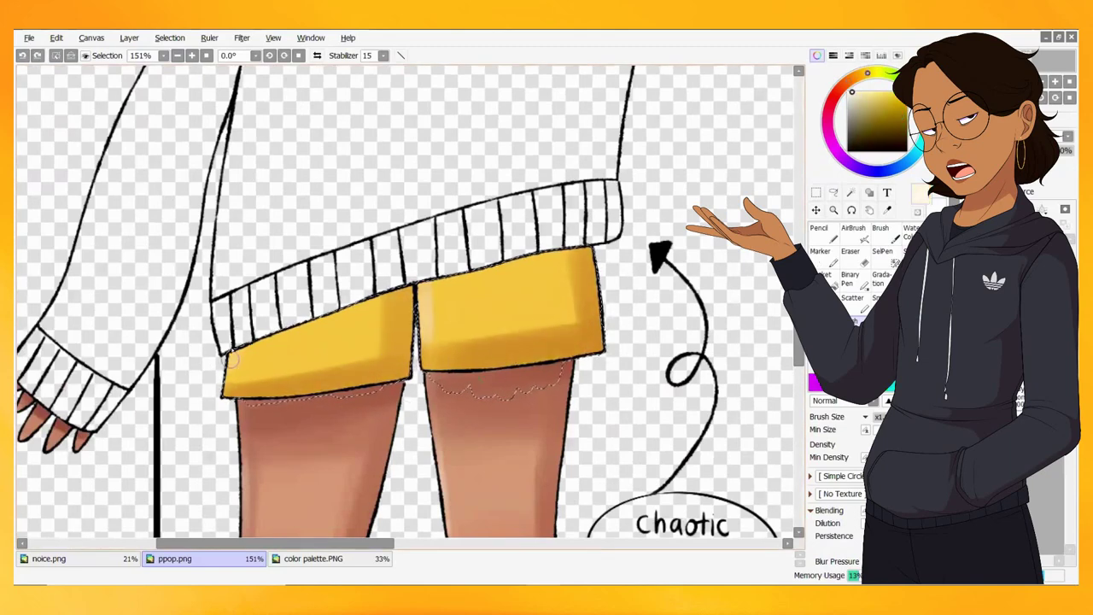
- Shade the right shorts leg dark orange and deepen the left leg's lower-left shading
{"action": "left_click", "coordinate": [593, 343], "text": "alt"}
{"action": "mouse_move", "coordinate": [594, 343]}
{"action": "left_mouse_down"}
{"action": "mouse_move", "coordinate": [507, 262]}
{"action": "mouse_move", "coordinate": [563, 317]}
{"action": "mouse_move", "coordinate": [547, 337]}
{"action": "left_mouse_up"}
{"action": "left_click", "coordinate": [319, 369], "text": "alt"}
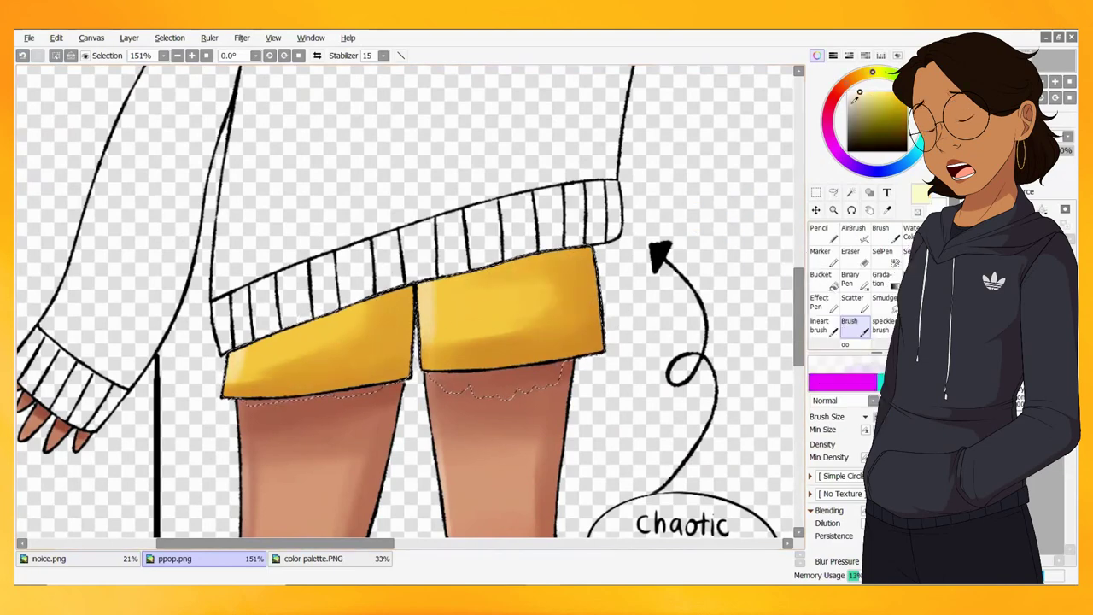
{"action": "left_click", "coordinate": [256, 361], "text": "alt"}
{"action": "left_click_drag", "start_coordinate": [256, 361], "coordinate": [235, 376]}
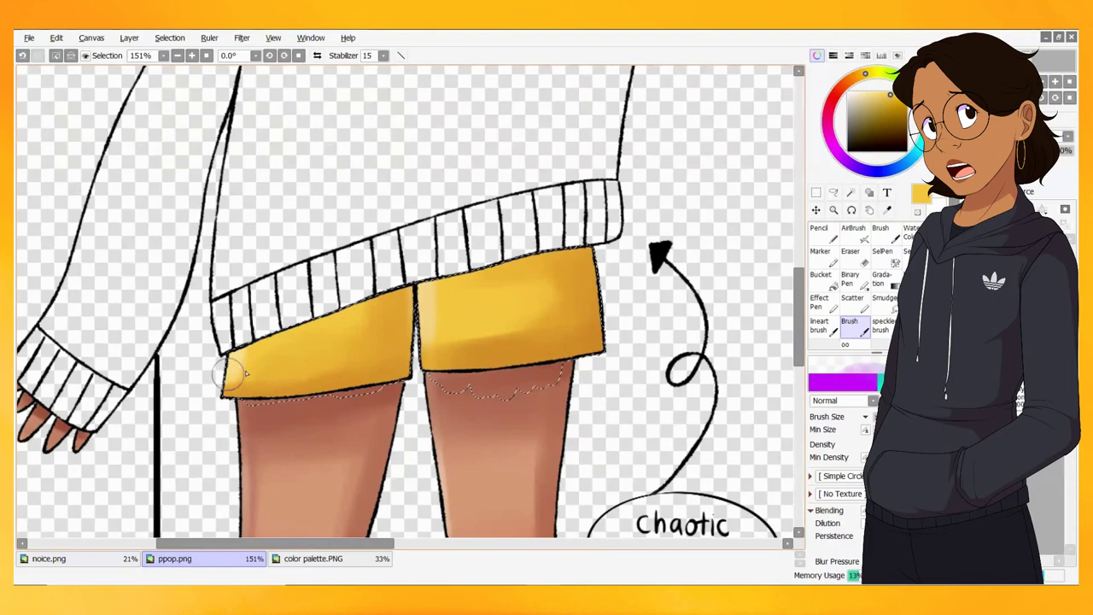
{"action": "left_click_drag", "start_coordinate": [574, 313], "coordinate": [593, 256]}
- Try dark red, orange-brown and pale cream painting colours on the colour wheel
{"action": "scroll", "coordinate": [361, 279], "scroll_direction": "down", "scroll_amount": 8}
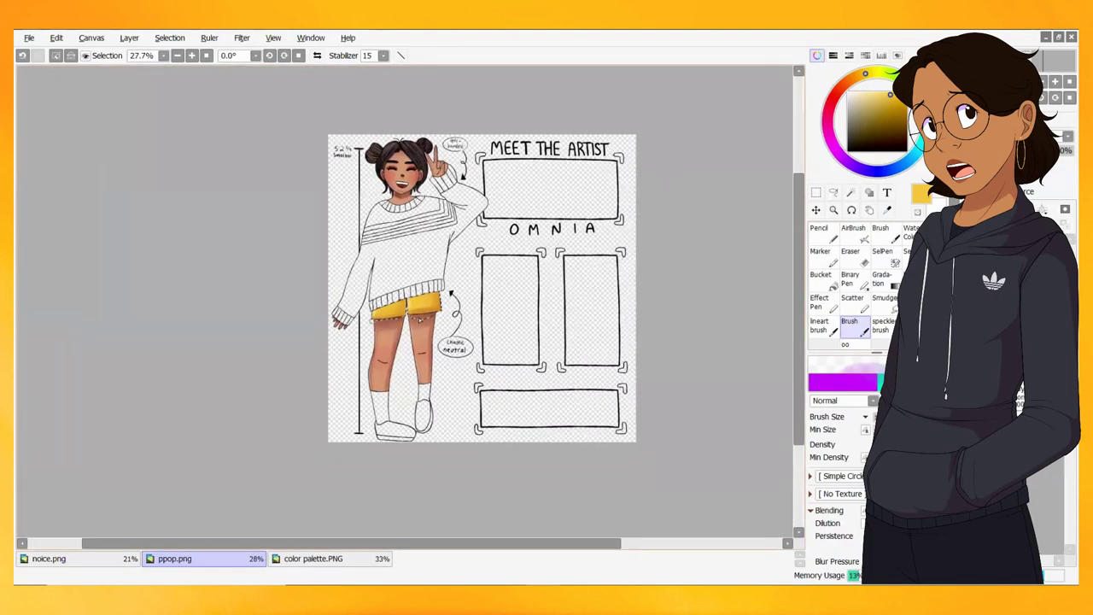
{"action": "scroll", "coordinate": [406, 324], "scroll_direction": "up", "scroll_amount": 3}
{"action": "key", "text": "x"}
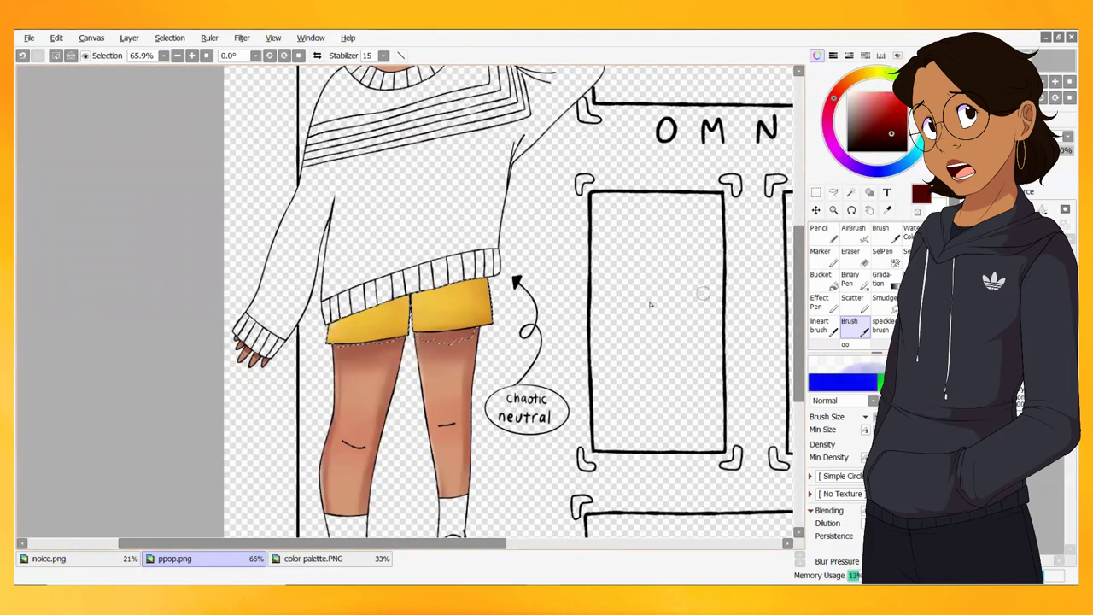
{"action": "left_click", "coordinate": [884, 117]}
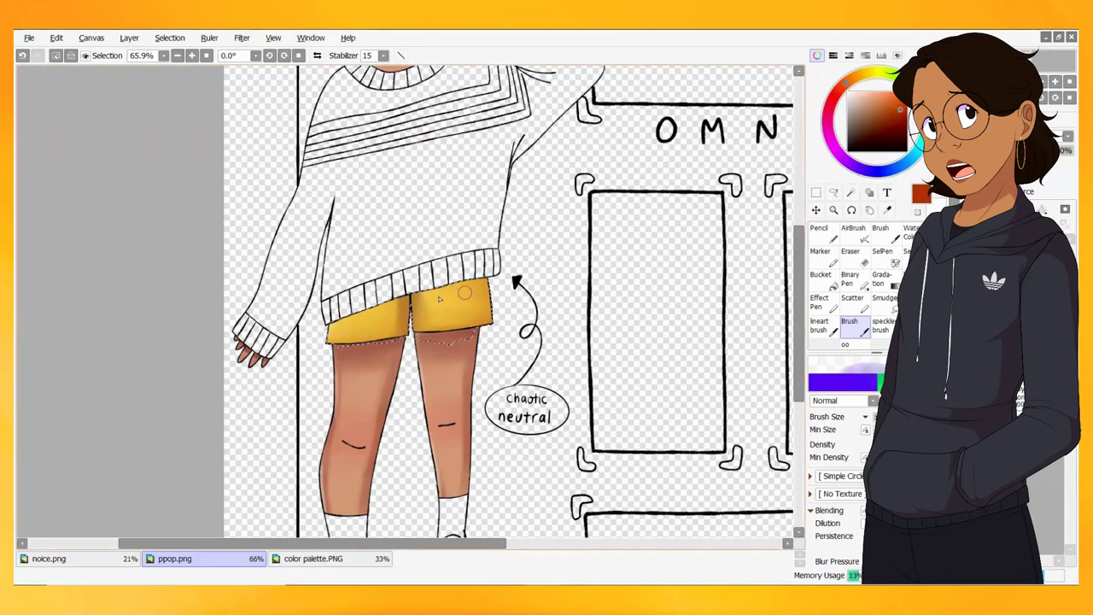
{"action": "scroll", "coordinate": [455, 295], "scroll_direction": "down", "scroll_amount": 2}
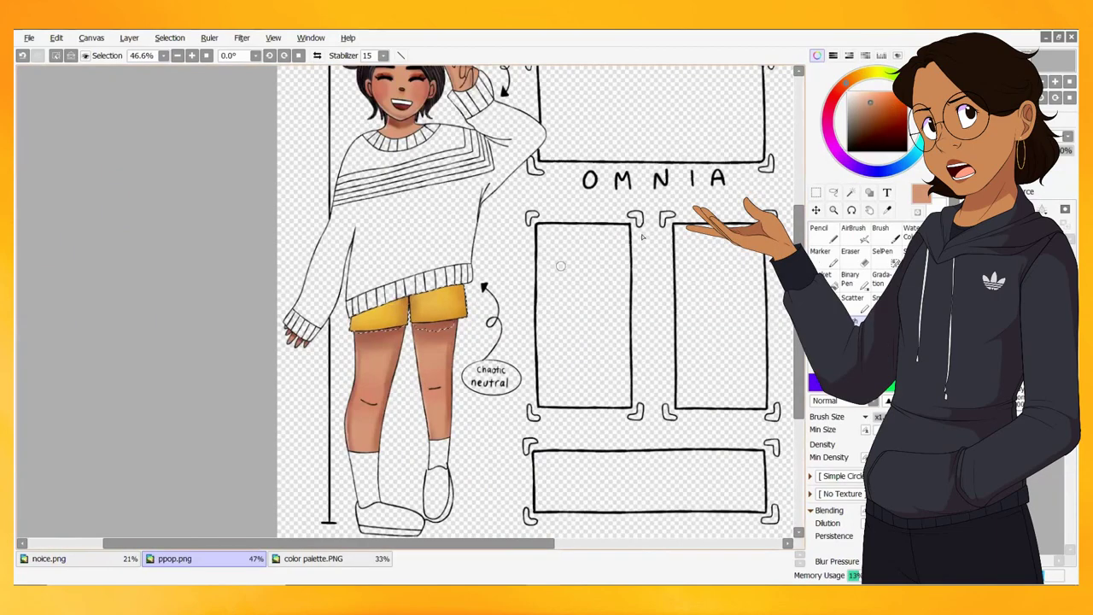
{"action": "key", "text": "x"}
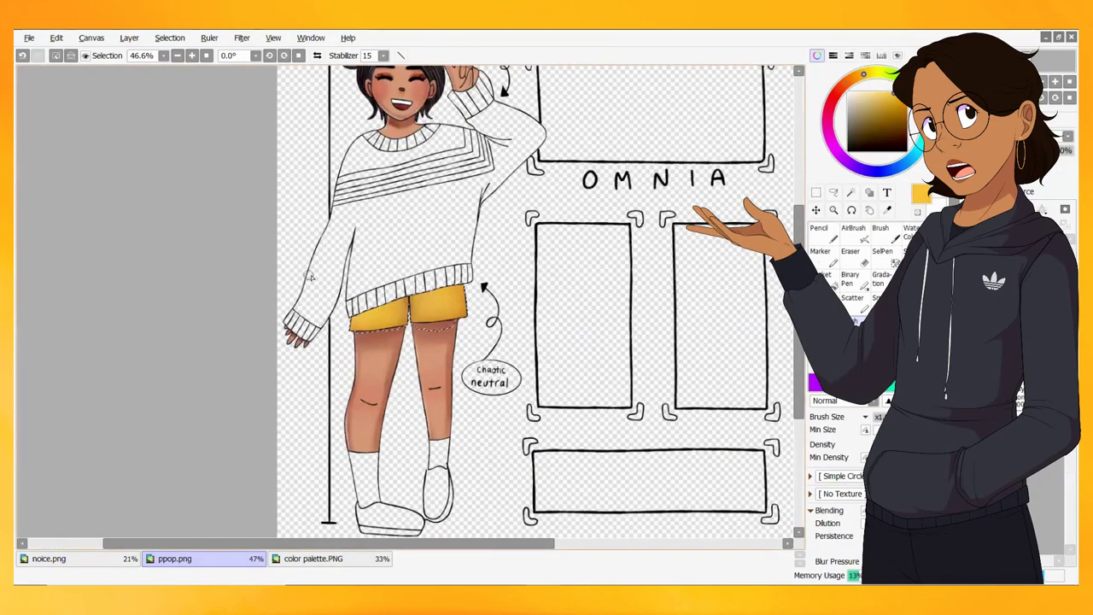
{"action": "left_click", "coordinate": [345, 346], "text": "alt"}
{"action": "scroll", "coordinate": [469, 328], "scroll_direction": "down", "scroll_amount": 2}
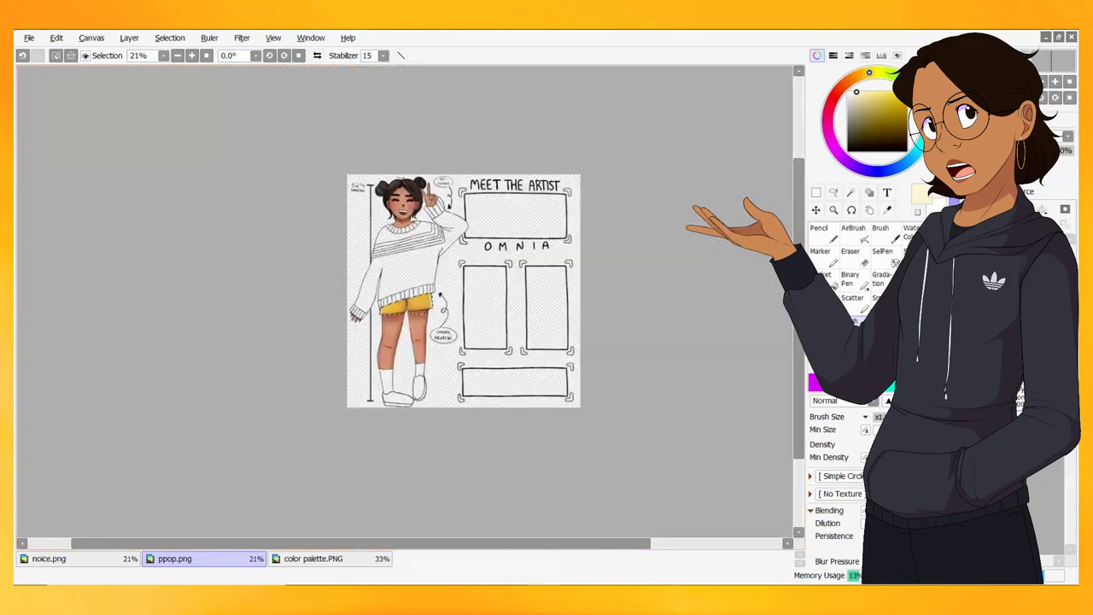
- Use the SelPen to mask the sleeve cuff and the sweater body
{"action": "key", "text": "m"}
{"action": "key", "text": "s"}
{"action": "scroll", "coordinate": [418, 376], "scroll_direction": "up", "scroll_amount": 8}
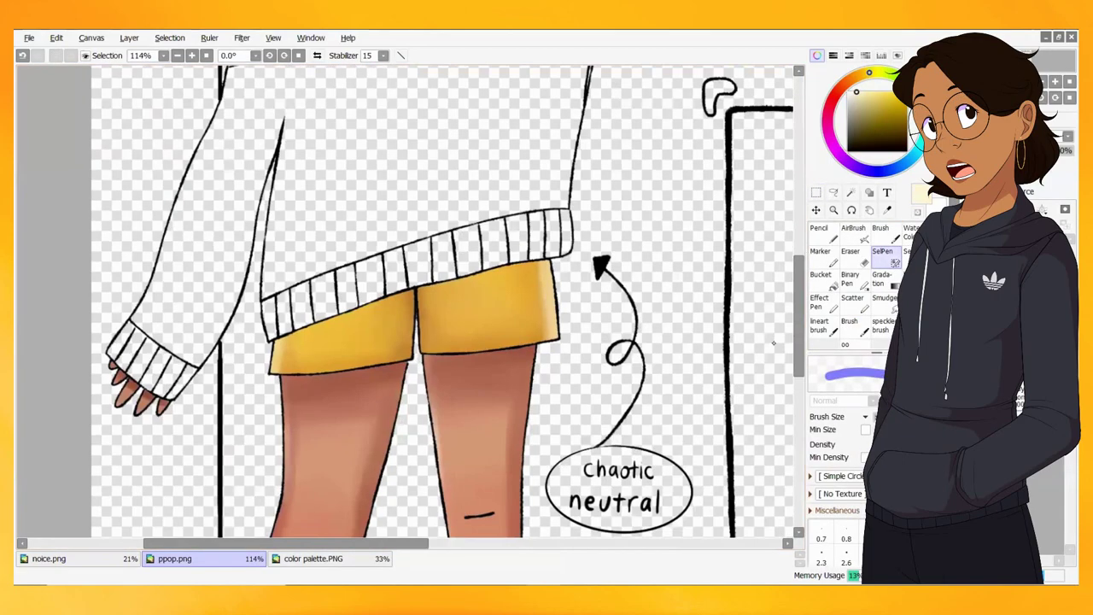
{"action": "mouse_move", "coordinate": [430, 499]}
{"action": "left_mouse_down"}
{"action": "mouse_move", "coordinate": [455, 480]}
{"action": "mouse_move", "coordinate": [500, 171]}
{"action": "mouse_move", "coordinate": [435, 504]}
{"action": "left_mouse_up"}
{"action": "scroll", "coordinate": [455, 481], "scroll_direction": "up", "scroll_amount": 3}
{"action": "scroll", "coordinate": [418, 304], "scroll_direction": "down", "scroll_amount": 3}
{"action": "left_click_drag", "start_coordinate": [402, 401], "coordinate": [359, 290]}
{"action": "scroll", "coordinate": [427, 384], "scroll_direction": "up", "scroll_amount": 5}
{"action": "mouse_move", "coordinate": [479, 529]}
{"action": "left_mouse_down"}
{"action": "mouse_move", "coordinate": [568, 316]}
{"action": "mouse_move", "coordinate": [654, 247]}
{"action": "mouse_move", "coordinate": [468, 483]}
{"action": "left_mouse_up"}
{"action": "scroll", "coordinate": [468, 483], "scroll_direction": "down", "scroll_amount": 8}
{"action": "mouse_move", "coordinate": [363, 363]}
{"action": "left_mouse_down"}
{"action": "mouse_move", "coordinate": [367, 402]}
{"action": "mouse_move", "coordinate": [401, 325]}
{"action": "mouse_move", "coordinate": [376, 333]}
{"action": "mouse_move", "coordinate": [322, 429]}
{"action": "mouse_move", "coordinate": [359, 239]}
{"action": "mouse_move", "coordinate": [423, 257]}
{"action": "mouse_move", "coordinate": [282, 359]}
{"action": "left_mouse_up"}
{"action": "scroll", "coordinate": [626, 316], "scroll_direction": "up", "scroll_amount": 8}
- Extend the mask along the sleeve up to the collar and down to the hand
{"action": "mouse_move", "coordinate": [626, 316]}
{"action": "left_mouse_down"}
{"action": "mouse_move", "coordinate": [726, 243]}
{"action": "mouse_move", "coordinate": [503, 209]}
{"action": "left_mouse_up"}
{"action": "left_click_drag", "start_coordinate": [444, 263], "coordinate": [538, 162]}
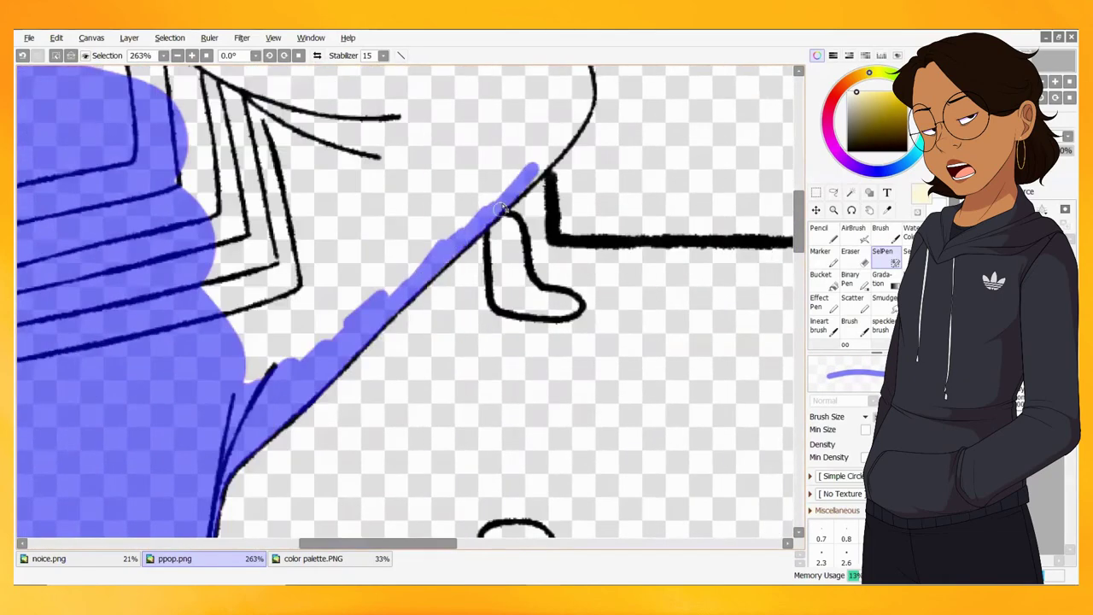
{"action": "mouse_move", "coordinate": [538, 204]}
{"action": "left_mouse_down"}
{"action": "mouse_move", "coordinate": [568, 136]}
{"action": "mouse_move", "coordinate": [568, 430]}
{"action": "left_mouse_up"}
{"action": "mouse_move", "coordinate": [591, 431]}
{"action": "left_mouse_down"}
{"action": "mouse_move", "coordinate": [564, 335]}
{"action": "mouse_move", "coordinate": [383, 221]}
{"action": "mouse_move", "coordinate": [284, 184]}
{"action": "left_mouse_up"}
{"action": "mouse_move", "coordinate": [284, 184]}
{"action": "left_mouse_down"}
{"action": "mouse_move", "coordinate": [290, 314]}
{"action": "mouse_move", "coordinate": [213, 147]}
{"action": "left_mouse_up"}
{"action": "mouse_move", "coordinate": [49, 290]}
{"action": "left_mouse_down"}
{"action": "mouse_move", "coordinate": [195, 458]}
{"action": "mouse_move", "coordinate": [128, 256]}
{"action": "mouse_move", "coordinate": [171, 273]}
{"action": "mouse_move", "coordinate": [214, 358]}
{"action": "mouse_move", "coordinate": [402, 474]}
{"action": "left_mouse_up"}
- Paint more of the sweater into the SelPen mask
{"action": "scroll", "coordinate": [405, 302], "scroll_direction": "down", "scroll_amount": 5}
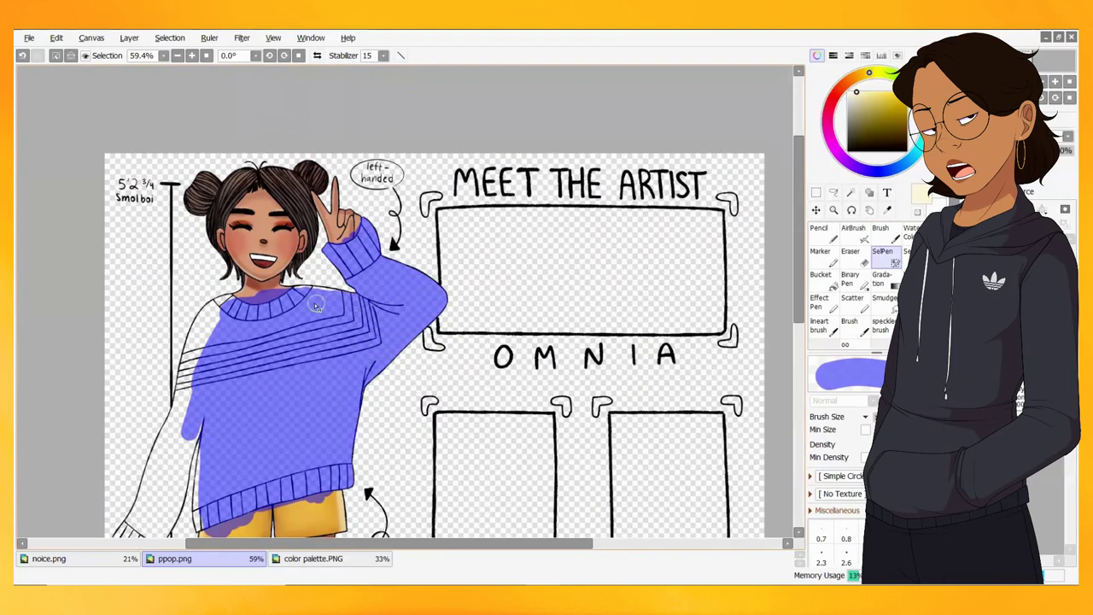
{"action": "scroll", "coordinate": [187, 296], "scroll_direction": "up", "scroll_amount": 5}
{"action": "mouse_move", "coordinate": [354, 294]}
{"action": "left_mouse_down"}
{"action": "mouse_move", "coordinate": [281, 341]}
{"action": "mouse_move", "coordinate": [192, 462]}
{"action": "left_mouse_up"}
{"action": "scroll", "coordinate": [274, 207], "scroll_direction": "down", "scroll_amount": 3}
{"action": "mouse_move", "coordinate": [273, 207]}
{"action": "left_mouse_down"}
{"action": "mouse_move", "coordinate": [199, 259]}
{"action": "mouse_move", "coordinate": [158, 398]}
{"action": "mouse_move", "coordinate": [178, 340]}
{"action": "mouse_move", "coordinate": [151, 495]}
{"action": "mouse_move", "coordinate": [219, 488]}
{"action": "left_mouse_up"}
{"action": "scroll", "coordinate": [219, 488], "scroll_direction": "down", "scroll_amount": 3}
{"action": "scroll", "coordinate": [337, 446], "scroll_direction": "down", "scroll_amount": 3}
{"action": "left_click_drag", "start_coordinate": [223, 257], "coordinate": [227, 449]}
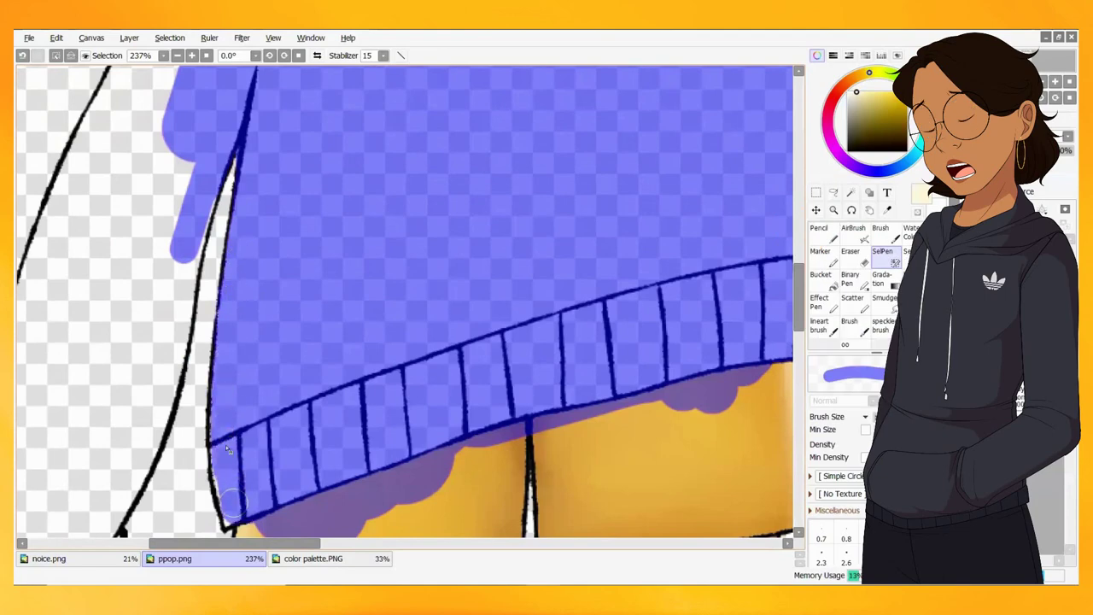
- Mask the remaining sweater areas and return to the Brush
{"action": "scroll", "coordinate": [228, 523], "scroll_direction": "left", "scroll_amount": 3}
{"action": "left_click_drag", "start_coordinate": [350, 256], "coordinate": [294, 499]}
{"action": "scroll", "coordinate": [294, 500], "scroll_direction": "down", "scroll_amount": 3}
{"action": "left_click_drag", "start_coordinate": [286, 277], "coordinate": [207, 387]}
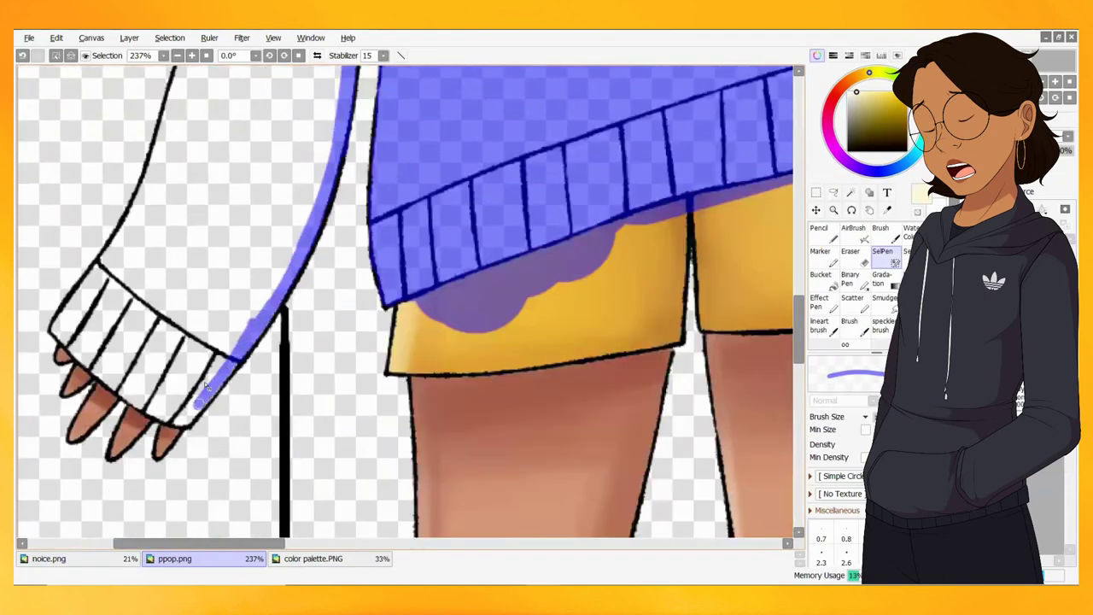
{"action": "scroll", "coordinate": [69, 342], "scroll_direction": "left", "scroll_amount": 3}
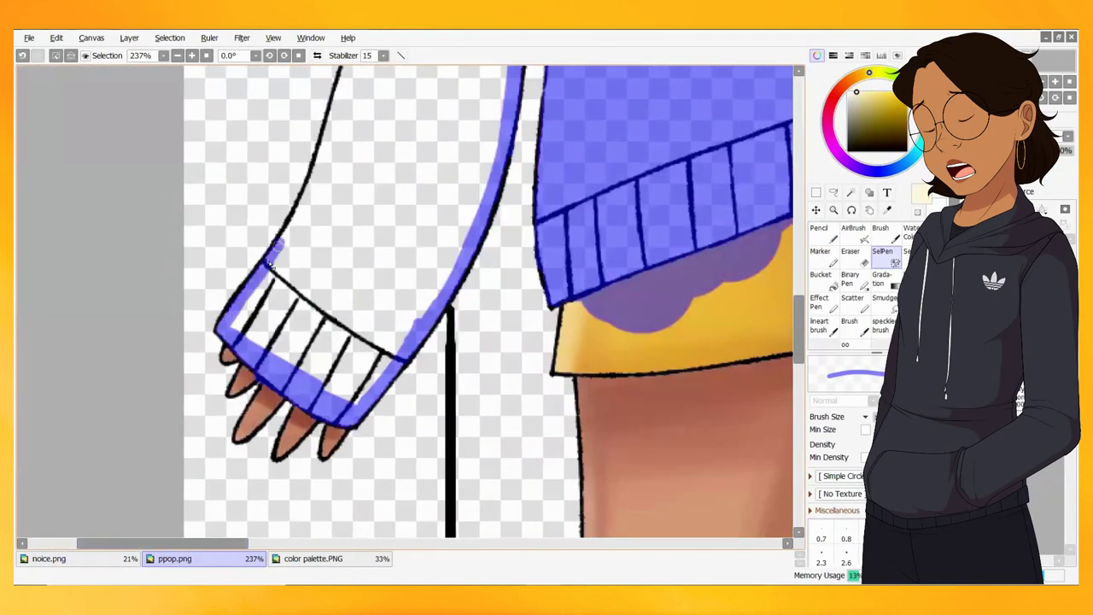
{"action": "left_click_drag", "start_coordinate": [338, 141], "coordinate": [299, 205]}
{"action": "mouse_move", "coordinate": [256, 358]}
{"action": "left_mouse_down"}
{"action": "mouse_move", "coordinate": [342, 376]}
{"action": "mouse_move", "coordinate": [321, 340]}
{"action": "mouse_move", "coordinate": [402, 153]}
{"action": "mouse_move", "coordinate": [410, 416]}
{"action": "left_mouse_up"}
{"action": "scroll", "coordinate": [401, 154], "scroll_direction": "up", "scroll_amount": 5}
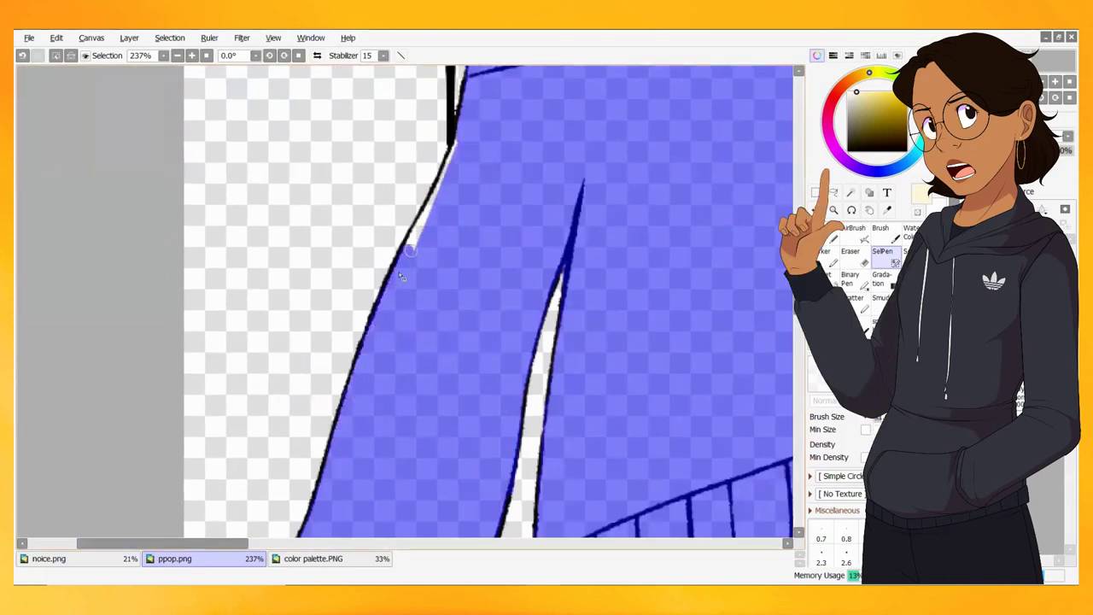
{"action": "key", "text": "b"}
{"action": "scroll", "coordinate": [741, 260], "scroll_direction": "down", "scroll_amount": 8}
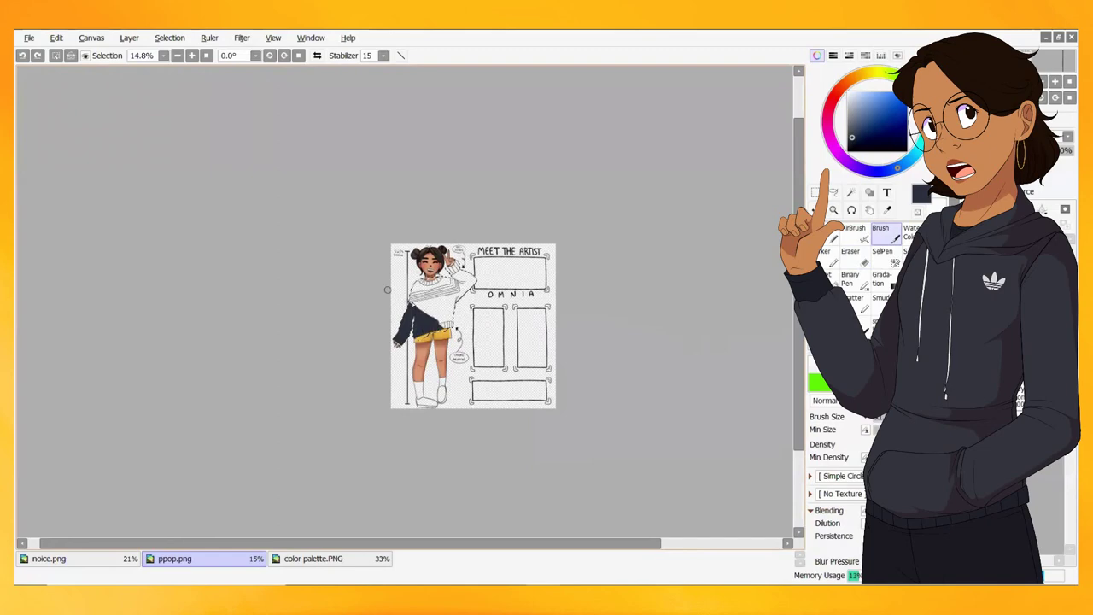
- Paint the top chevron stripe of the sweater beige
{"action": "scroll", "coordinate": [474, 299], "scroll_direction": "up", "scroll_amount": 8}
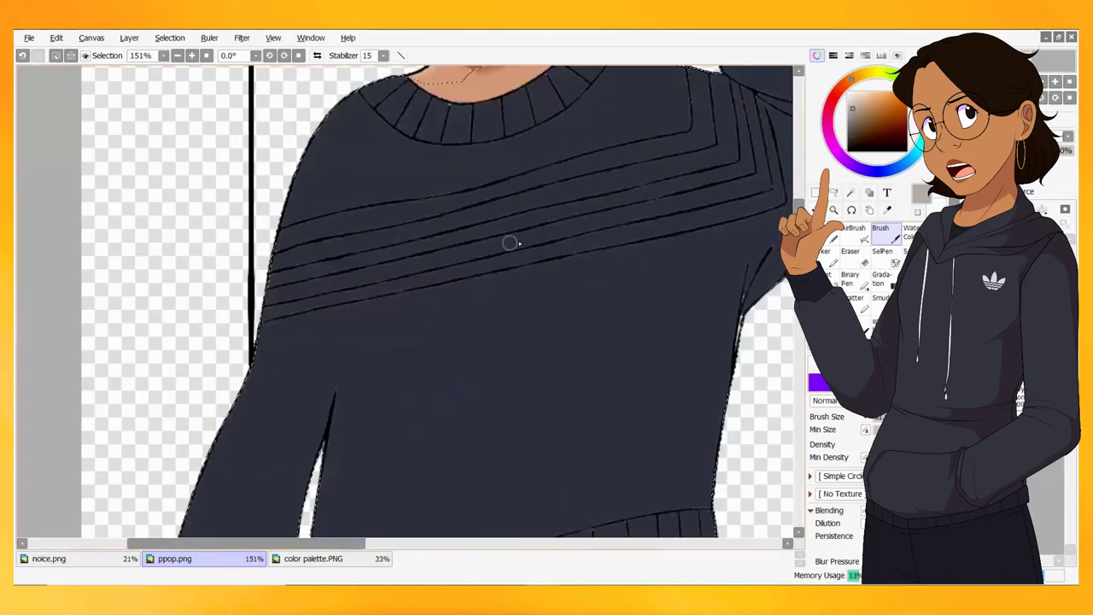
{"action": "left_click_drag", "start_coordinate": [397, 219], "coordinate": [261, 255]}
{"action": "scroll", "coordinate": [223, 255], "scroll_direction": "up", "scroll_amount": 3}
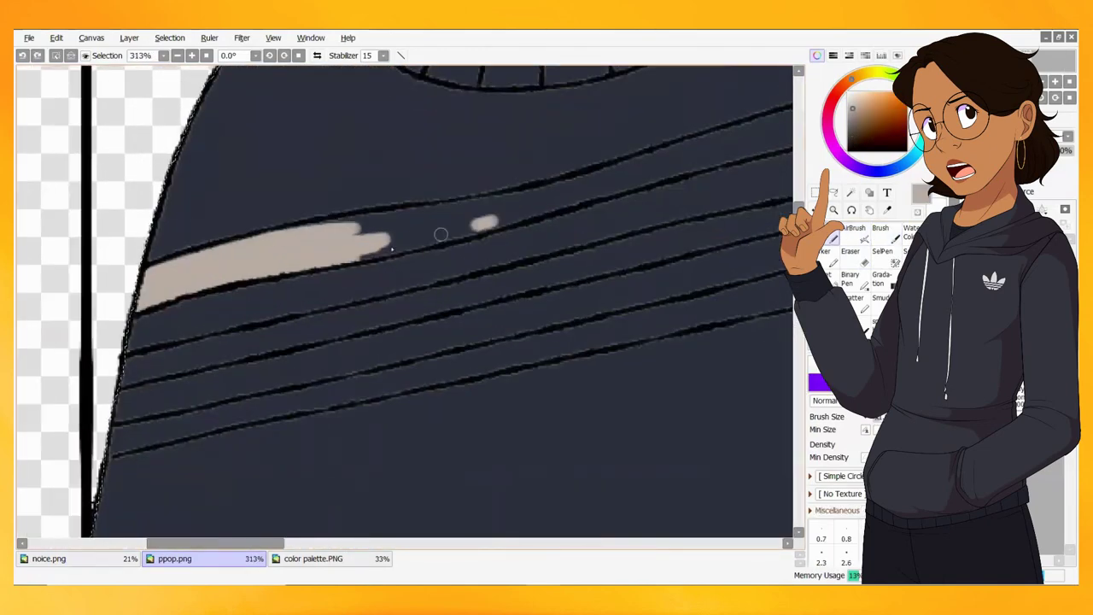
{"action": "mouse_move", "coordinate": [441, 234]}
{"action": "left_mouse_down"}
{"action": "mouse_move", "coordinate": [446, 195]}
{"action": "mouse_move", "coordinate": [463, 227]}
{"action": "mouse_move", "coordinate": [439, 166]}
{"action": "mouse_move", "coordinate": [484, 165]}
{"action": "mouse_move", "coordinate": [658, 105]}
{"action": "left_mouse_up"}
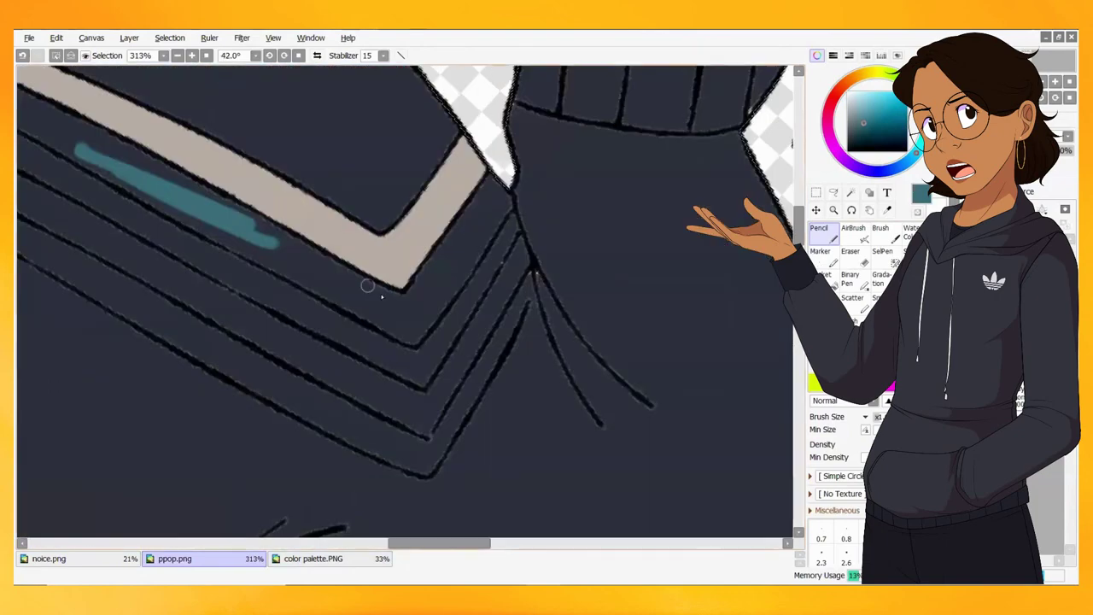
- Colour the stripe below the beige one teal, redoing a stray stroke
{"action": "mouse_move", "coordinate": [366, 285]}
{"action": "left_mouse_down"}
{"action": "mouse_move", "coordinate": [331, 294]}
{"action": "mouse_move", "coordinate": [358, 314]}
{"action": "mouse_move", "coordinate": [457, 331]}
{"action": "mouse_move", "coordinate": [407, 292]}
{"action": "mouse_move", "coordinate": [406, 306]}
{"action": "mouse_move", "coordinate": [481, 244]}
{"action": "left_mouse_up"}
{"action": "key", "text": "ctrl+z"}
{"action": "mouse_move", "coordinate": [427, 316]}
{"action": "left_mouse_down"}
{"action": "mouse_move", "coordinate": [488, 217]}
{"action": "mouse_move", "coordinate": [273, 81]}
{"action": "left_mouse_up"}
{"action": "left_click_drag", "start_coordinate": [128, 171], "coordinate": [325, 269]}
{"action": "left_click_drag", "start_coordinate": [256, 218], "coordinate": [111, 153]}
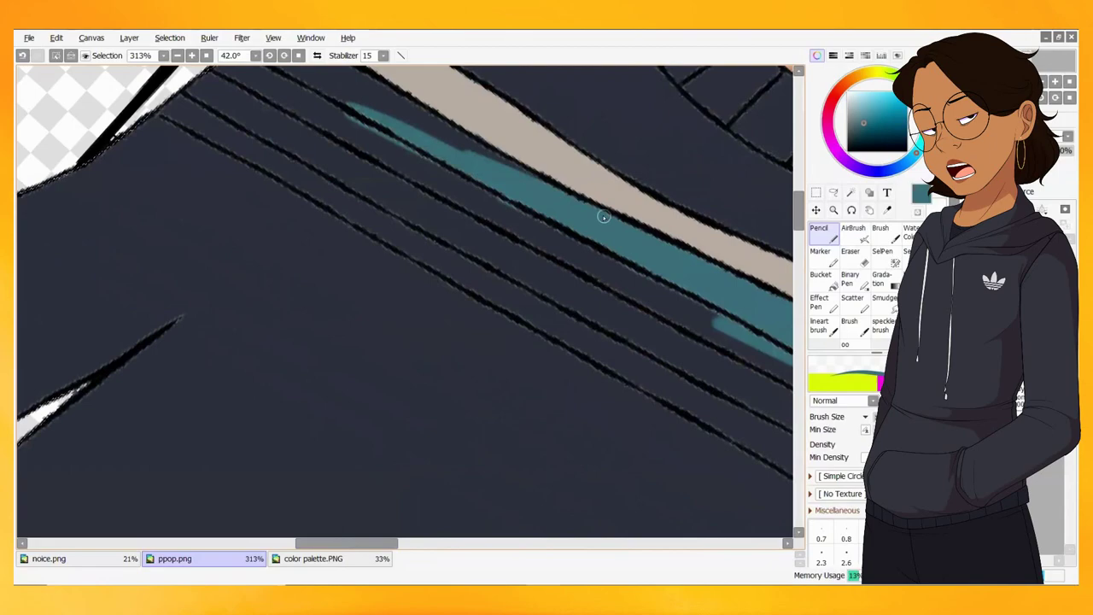
{"action": "scroll", "coordinate": [603, 216], "scroll_direction": "down", "scroll_amount": 3}
{"action": "left_click_drag", "start_coordinate": [247, 256], "coordinate": [342, 316]}
{"action": "scroll", "coordinate": [576, 432], "scroll_direction": "down", "scroll_amount": 3}
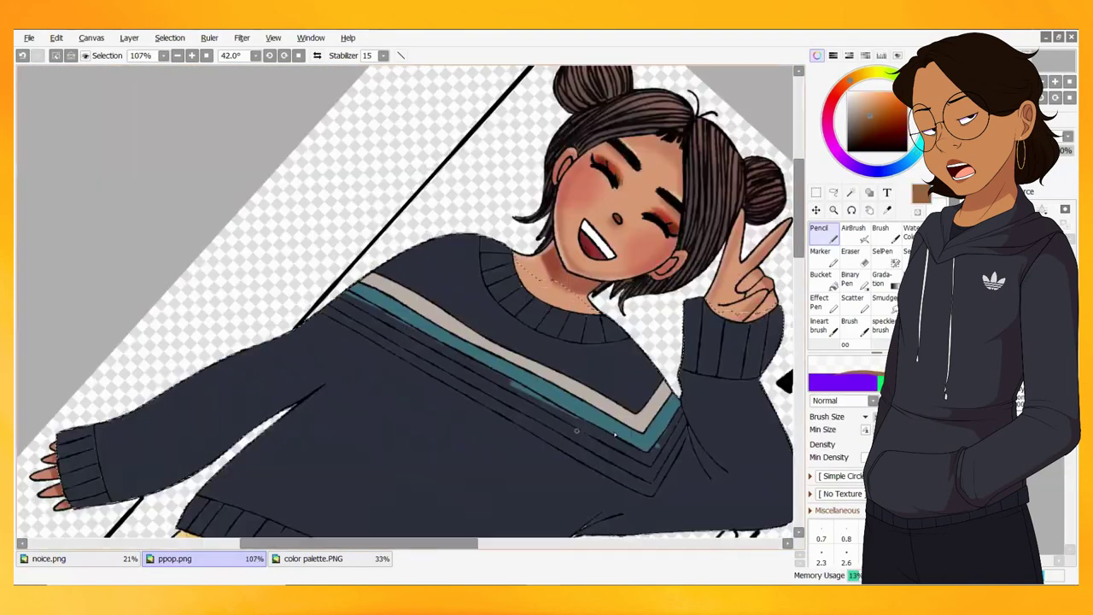
{"action": "scroll", "coordinate": [576, 431], "scroll_direction": "up", "scroll_amount": 3}
- Paint the next sweater stripe orange
{"action": "left_click_drag", "start_coordinate": [248, 290], "coordinate": [496, 423]}
{"action": "left_click_drag", "start_coordinate": [222, 278], "coordinate": [525, 440]}
{"action": "left_click_drag", "start_coordinate": [444, 409], "coordinate": [615, 500]}
{"action": "scroll", "coordinate": [427, 324], "scroll_direction": "up", "scroll_amount": 2}
{"action": "scroll", "coordinate": [427, 324], "scroll_direction": "down", "scroll_amount": 2}
{"action": "mouse_move", "coordinate": [290, 273]}
{"action": "left_mouse_down"}
{"action": "mouse_move", "coordinate": [427, 325]}
{"action": "mouse_move", "coordinate": [674, 461]}
{"action": "mouse_move", "coordinate": [150, 293]}
{"action": "left_mouse_up"}
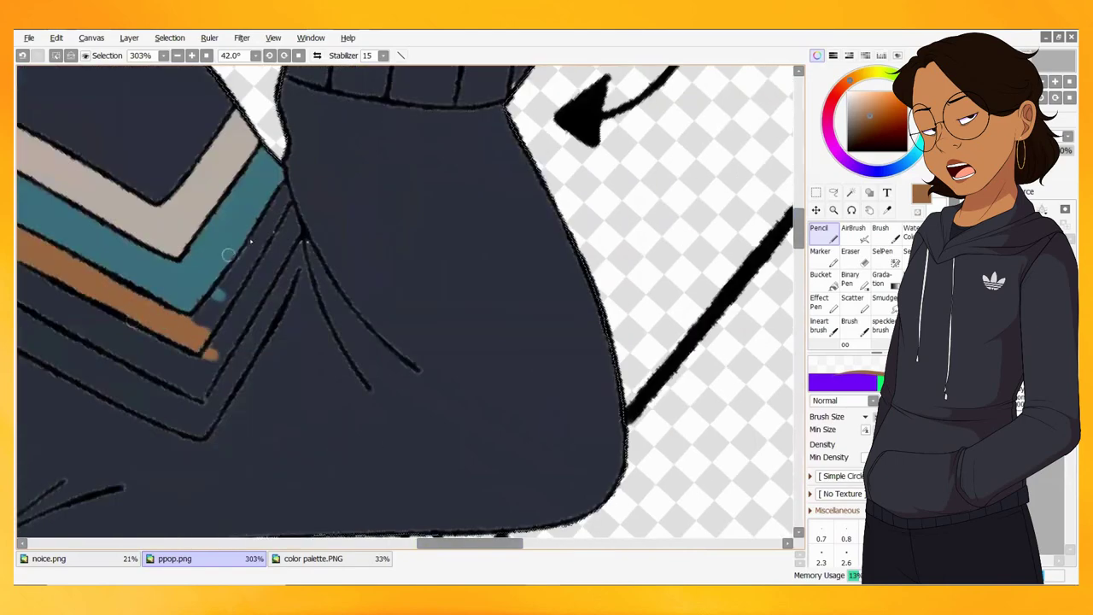
- Touch up the teal, paint the red and dark-blue stripes, then sample the sweater navy
{"action": "left_click_drag", "start_coordinate": [228, 255], "coordinate": [203, 306]}
{"action": "scroll", "coordinate": [203, 307], "scroll_direction": "down", "scroll_amount": 5}
{"action": "scroll", "coordinate": [342, 299], "scroll_direction": "up", "scroll_amount": 5}
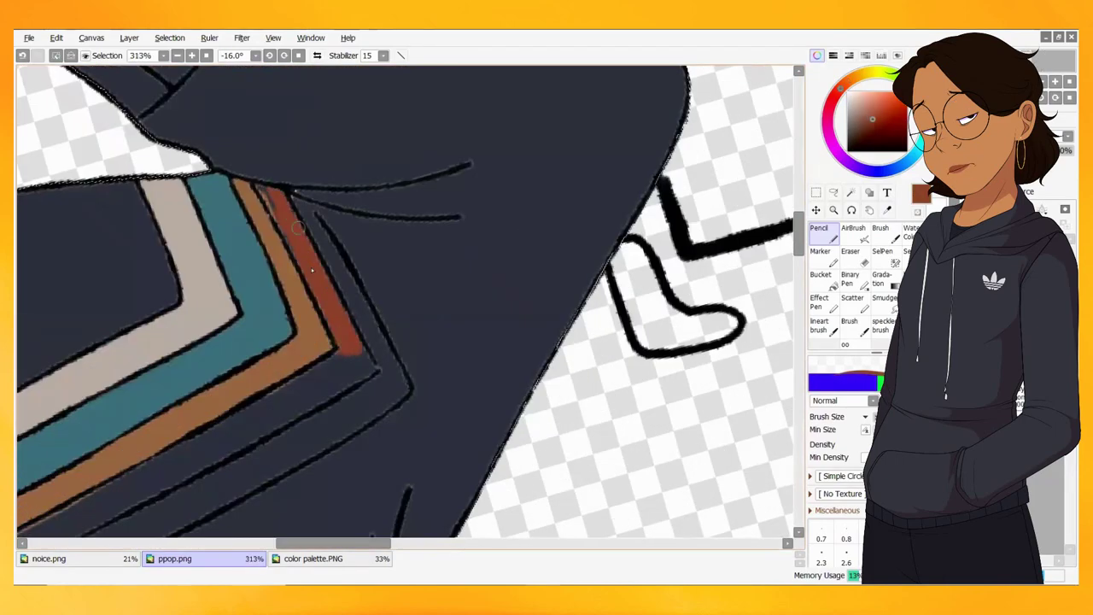
{"action": "left_click_drag", "start_coordinate": [297, 228], "coordinate": [272, 189]}
{"action": "mouse_move", "coordinate": [348, 364]}
{"action": "left_mouse_down"}
{"action": "mouse_move", "coordinate": [367, 282]}
{"action": "mouse_move", "coordinate": [692, 340]}
{"action": "mouse_move", "coordinate": [466, 309]}
{"action": "mouse_move", "coordinate": [25, 297]}
{"action": "mouse_move", "coordinate": [534, 280]}
{"action": "mouse_move", "coordinate": [367, 274]}
{"action": "mouse_move", "coordinate": [581, 322]}
{"action": "mouse_move", "coordinate": [409, 332]}
{"action": "mouse_move", "coordinate": [548, 334]}
{"action": "mouse_move", "coordinate": [292, 355]}
{"action": "left_mouse_up"}
{"action": "scroll", "coordinate": [384, 290], "scroll_direction": "down", "scroll_amount": 3}
{"action": "scroll", "coordinate": [359, 308], "scroll_direction": "up", "scroll_amount": 3}
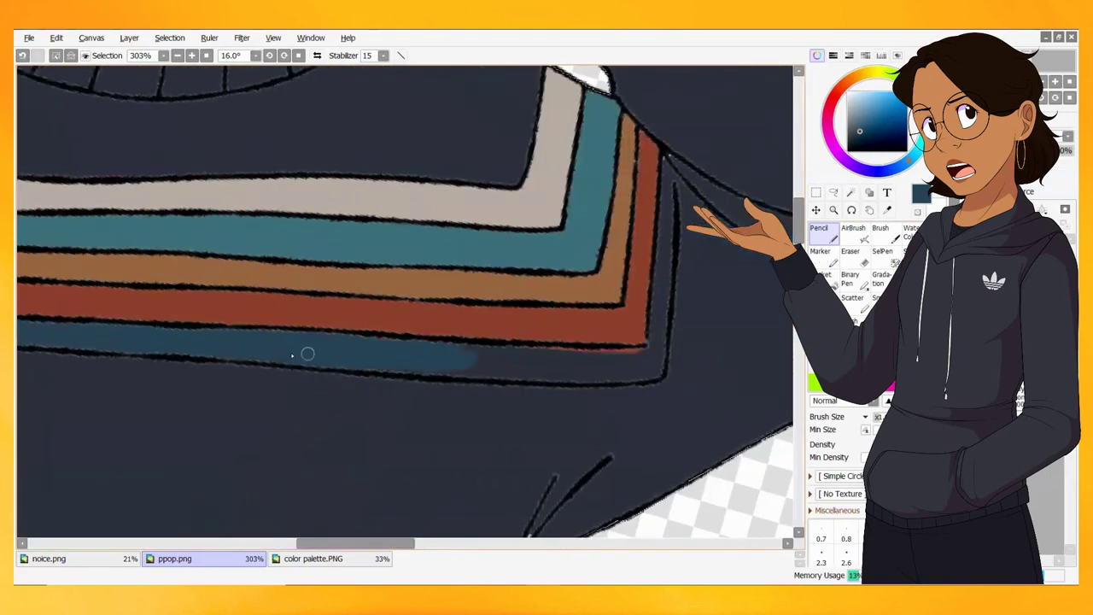
{"action": "mouse_move", "coordinate": [638, 373]}
{"action": "left_mouse_down"}
{"action": "mouse_move", "coordinate": [563, 355]}
{"action": "mouse_move", "coordinate": [662, 343]}
{"action": "mouse_move", "coordinate": [667, 220]}
{"action": "left_mouse_up"}
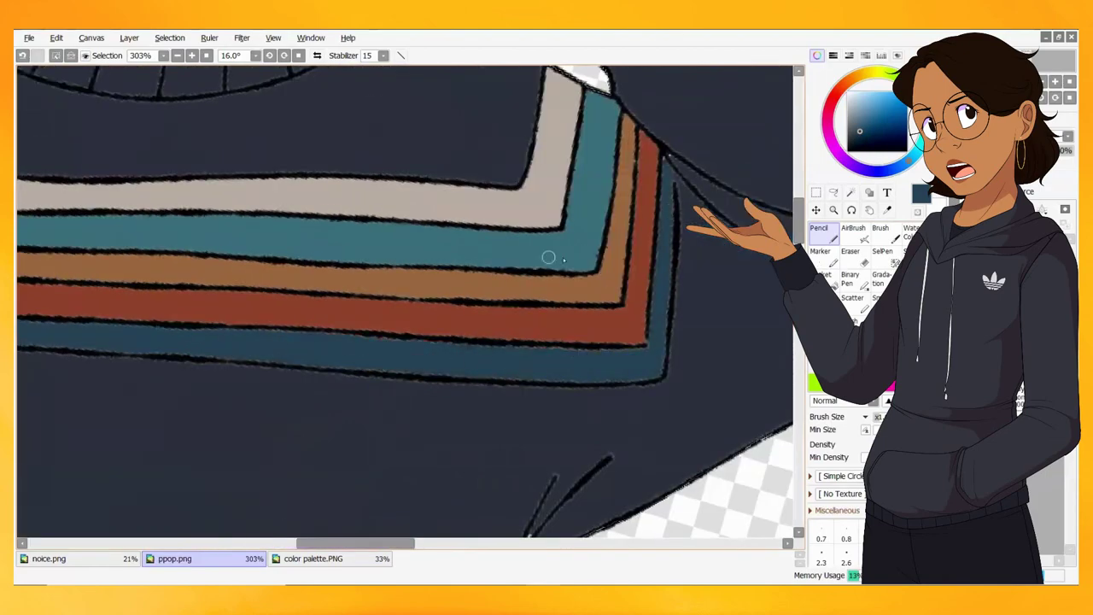
{"action": "key", "text": "Home"}
{"action": "left_click", "coordinate": [462, 267], "text": "alt"}
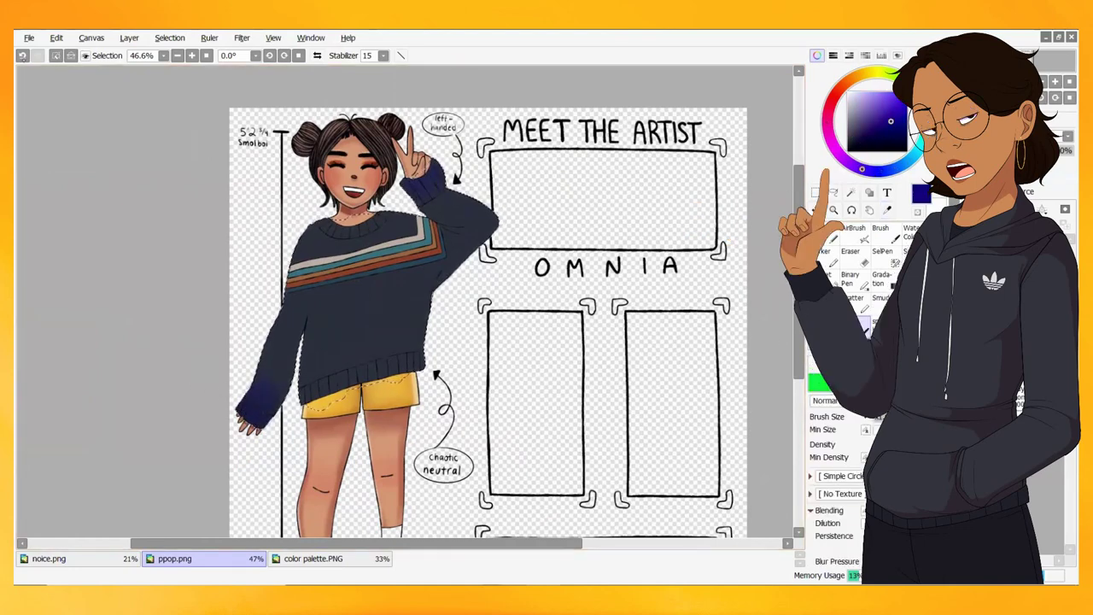
- Pick a darker grey-navy on the colour wheel for shading the sweater
{"action": "left_click", "coordinate": [404, 301], "text": "alt"}
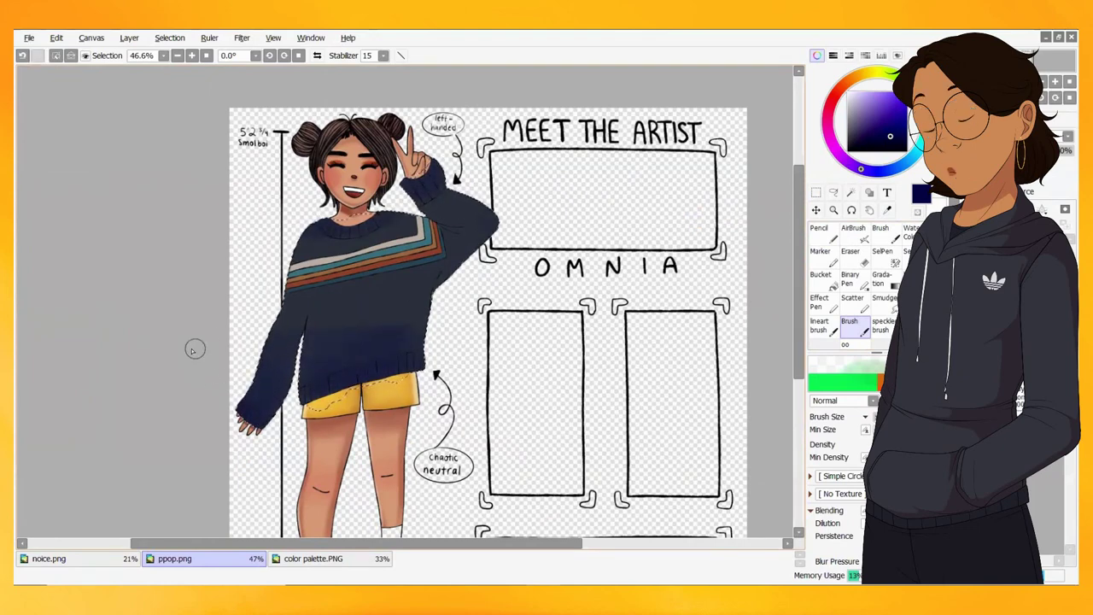
{"action": "left_click", "coordinate": [431, 306], "text": "alt"}
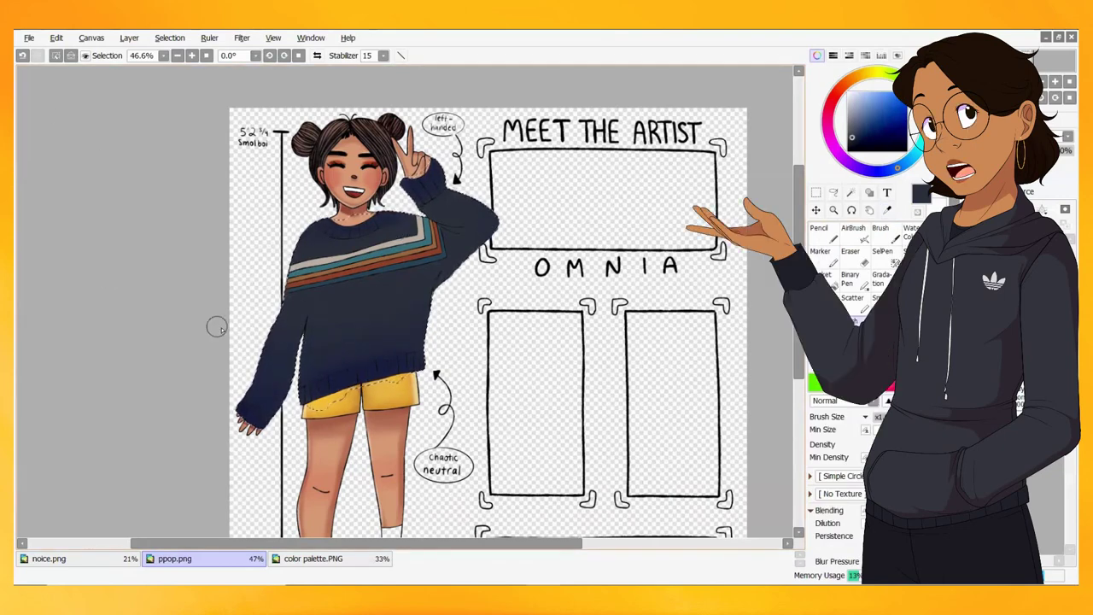
- Sample a darker navy from the sweater and undo the recent dark strokes
{"action": "scroll", "coordinate": [531, 418], "scroll_direction": "up", "scroll_amount": 5}
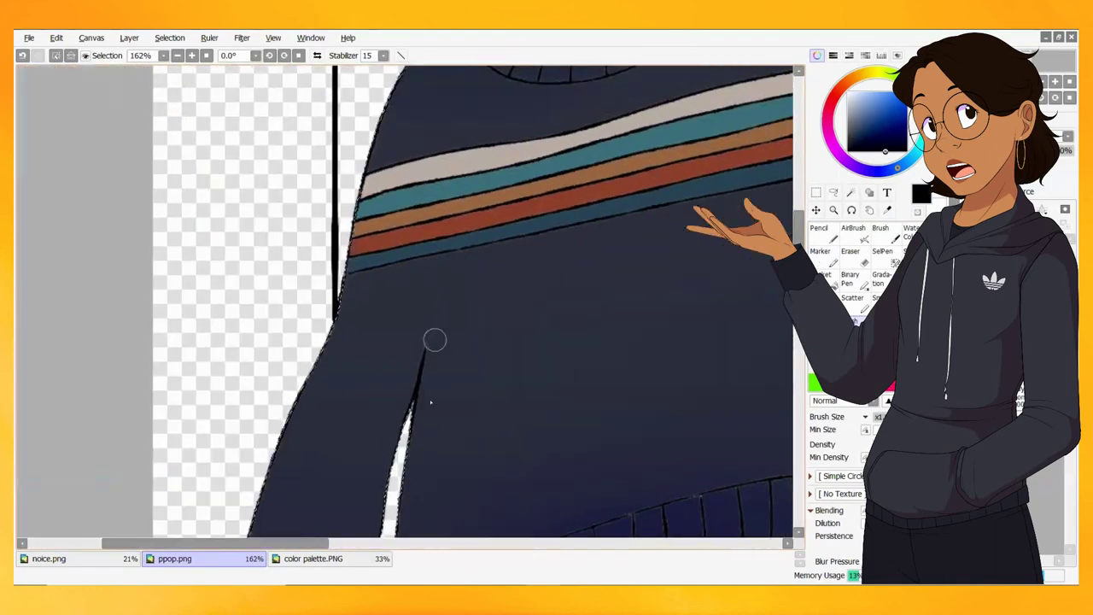
{"action": "left_click_drag", "start_coordinate": [434, 224], "coordinate": [432, 149]}
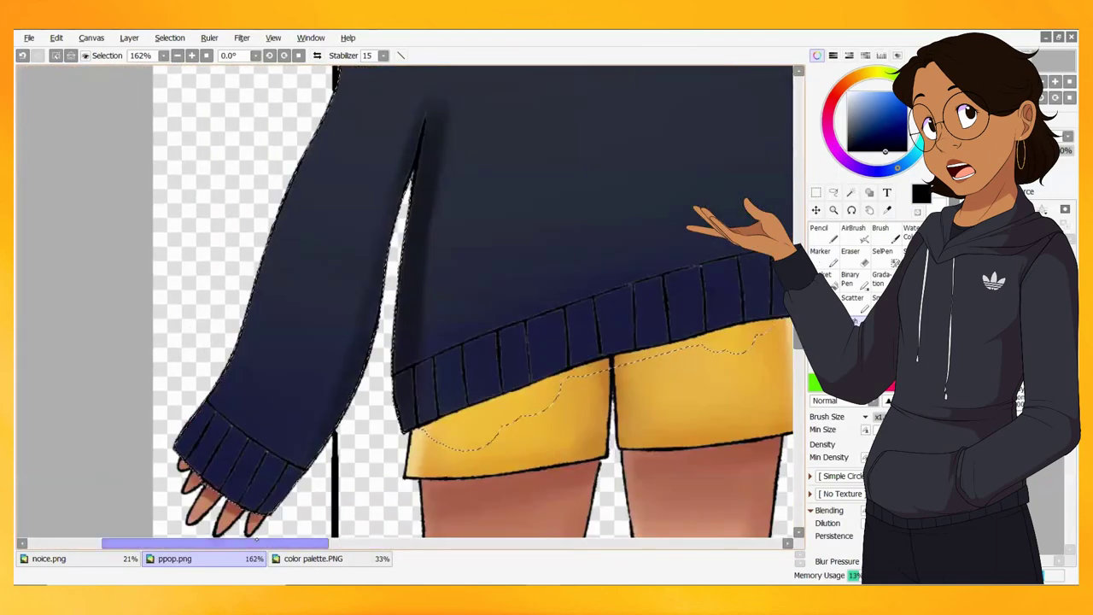
{"action": "left_click", "coordinate": [431, 149], "text": "alt"}
{"action": "scroll", "coordinate": [495, 305], "scroll_direction": "down", "scroll_amount": 2}
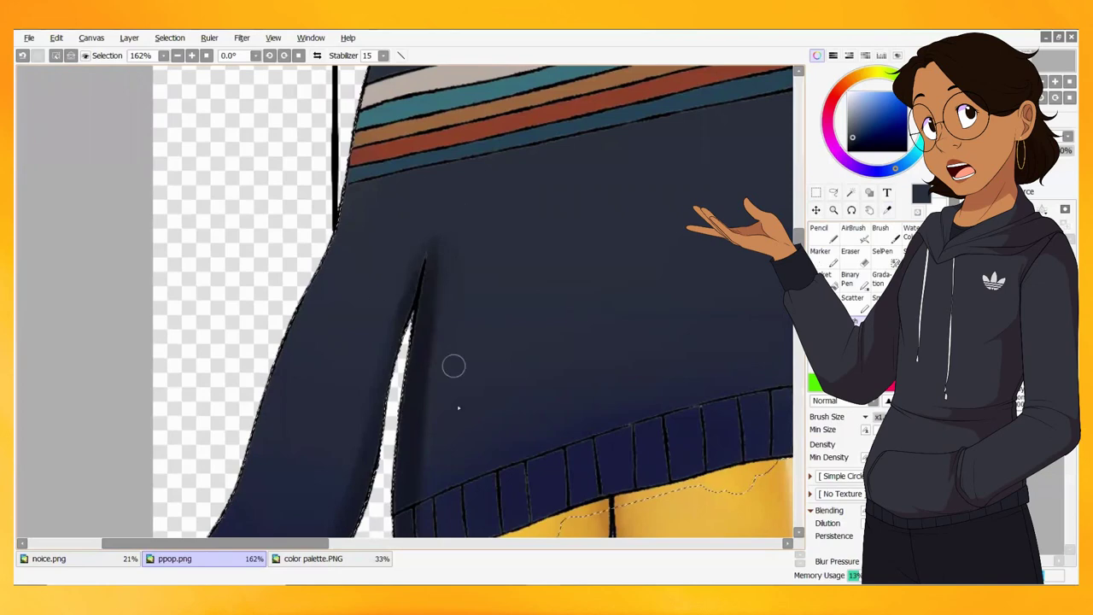
{"action": "scroll", "coordinate": [327, 355], "scroll_direction": "down", "scroll_amount": 3}
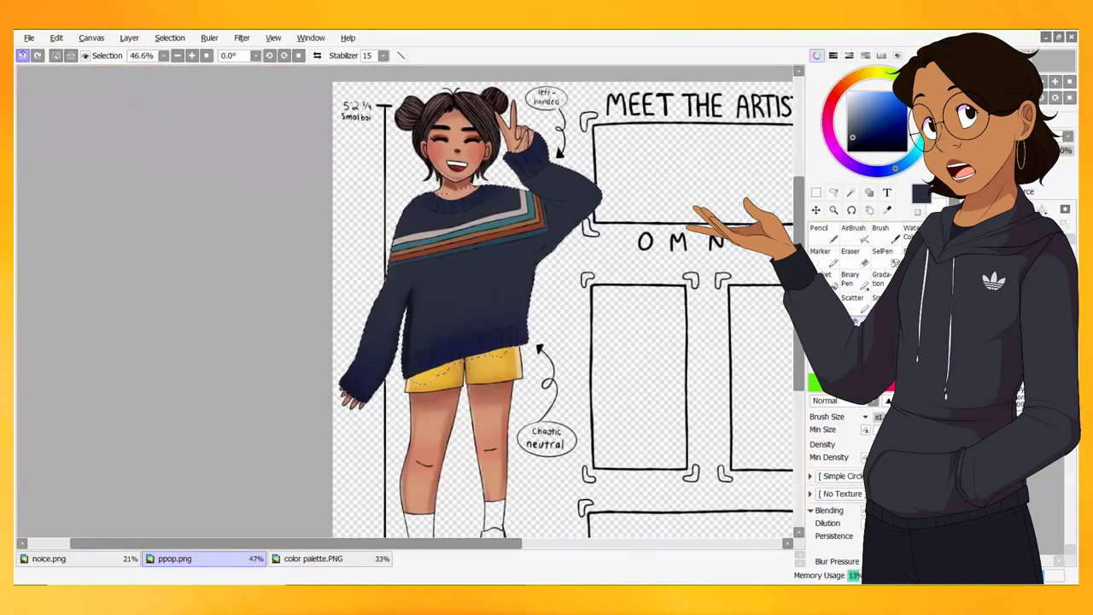
{"action": "left_click", "coordinate": [22, 55]}
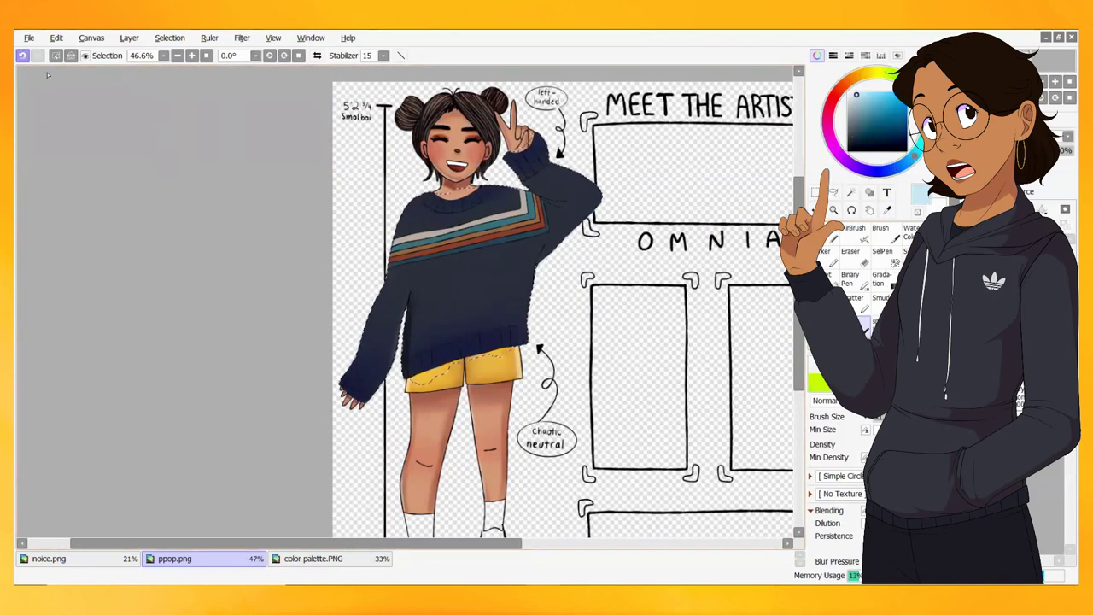
{"action": "scroll", "coordinate": [410, 427], "scroll_direction": "up", "scroll_amount": 5}
- Try light-blue stripes on the hem ribs, undoing the misplaced ones
{"action": "left_click_drag", "start_coordinate": [582, 346], "coordinate": [587, 431]}
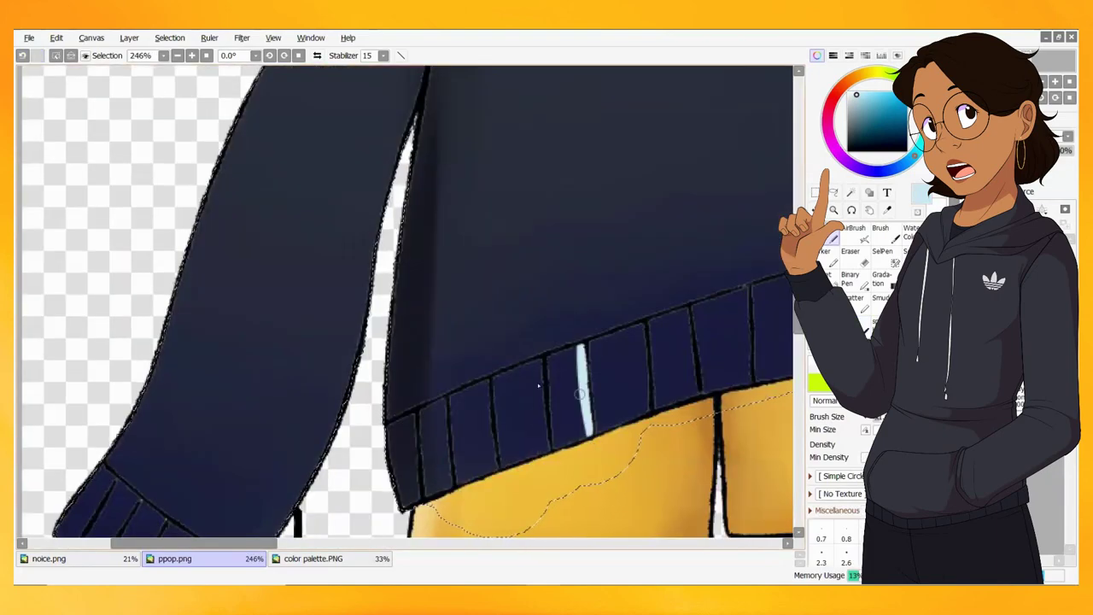
{"action": "left_click_drag", "start_coordinate": [540, 360], "coordinate": [543, 448]}
{"action": "left_click_drag", "start_coordinate": [485, 382], "coordinate": [491, 461]}
{"action": "left_click_drag", "start_coordinate": [440, 399], "coordinate": [445, 482]}
{"action": "left_click_drag", "start_coordinate": [408, 419], "coordinate": [415, 494]}
{"action": "scroll", "coordinate": [413, 494], "scroll_direction": "down", "scroll_amount": 6}
{"action": "key", "text": "ctrl+z"}
{"action": "key", "text": "ctrl+z"}
{"action": "key", "text": "ctrl+z"}
{"action": "key", "text": "ctrl+z"}
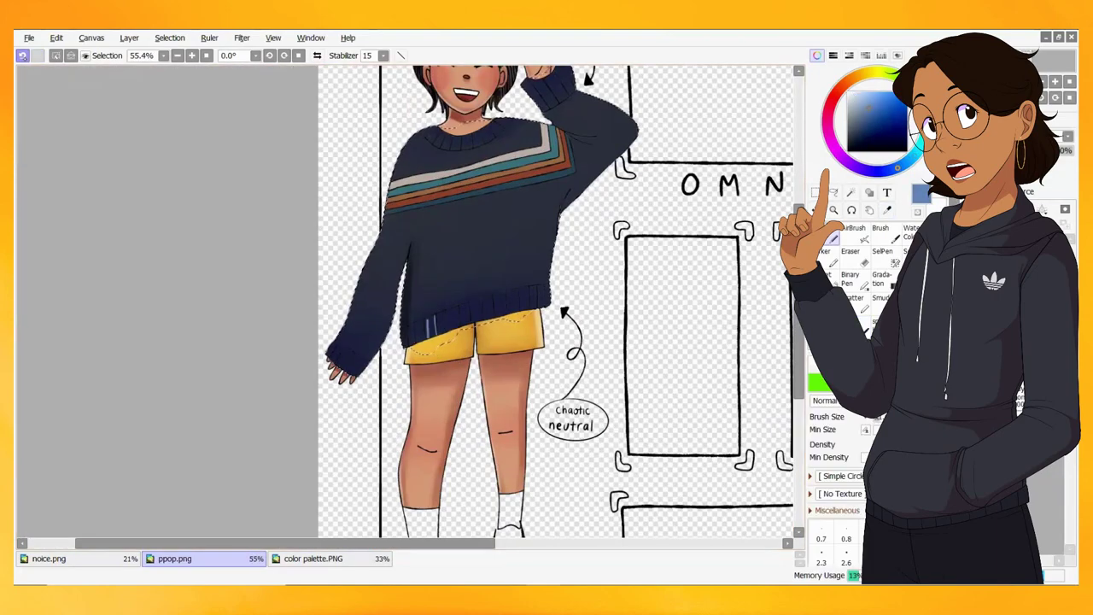
{"action": "scroll", "coordinate": [414, 493], "scroll_direction": "up", "scroll_amount": 4}
{"action": "scroll", "coordinate": [551, 369], "scroll_direction": "up", "scroll_amount": 3}
{"action": "key", "text": "ctrl+y"}
{"action": "key", "text": "ctrl+y"}
{"action": "key", "text": "ctrl+z"}
{"action": "key", "text": "ctrl+z"}
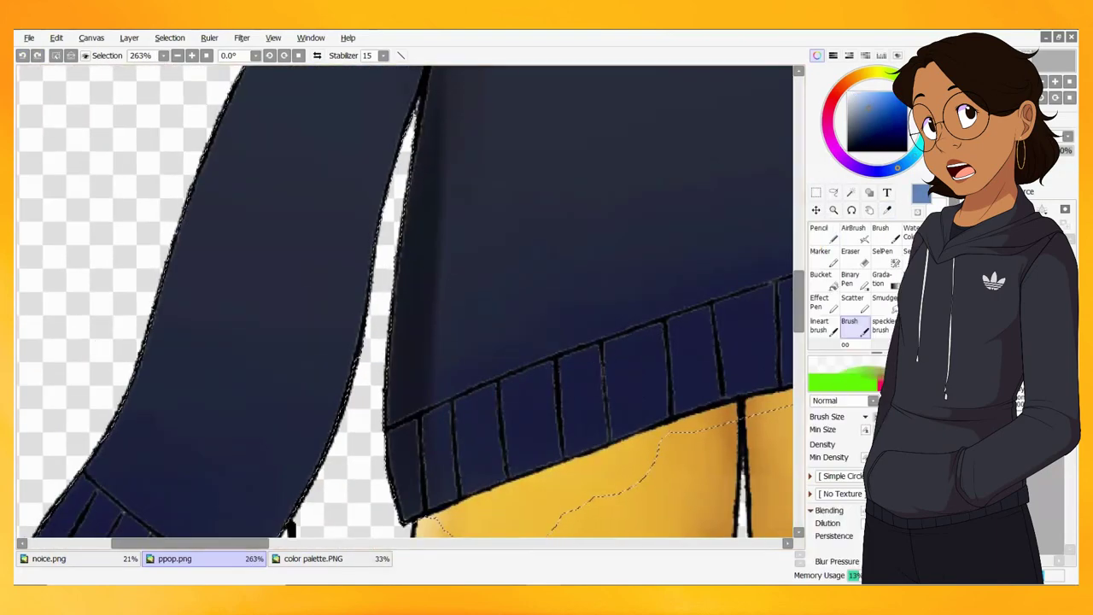
- Brush light-blue highlight stripes down each rib of the sweater hem
{"action": "left_click_drag", "start_coordinate": [598, 350], "coordinate": [603, 443]}
{"action": "left_click_drag", "start_coordinate": [551, 369], "coordinate": [557, 457]}
{"action": "left_click_drag", "start_coordinate": [495, 382], "coordinate": [500, 478]}
{"action": "left_click_drag", "start_coordinate": [452, 409], "coordinate": [456, 499]}
{"action": "left_click_drag", "start_coordinate": [419, 423], "coordinate": [422, 514]}
{"action": "left_click_drag", "start_coordinate": [376, 331], "coordinate": [379, 408]}
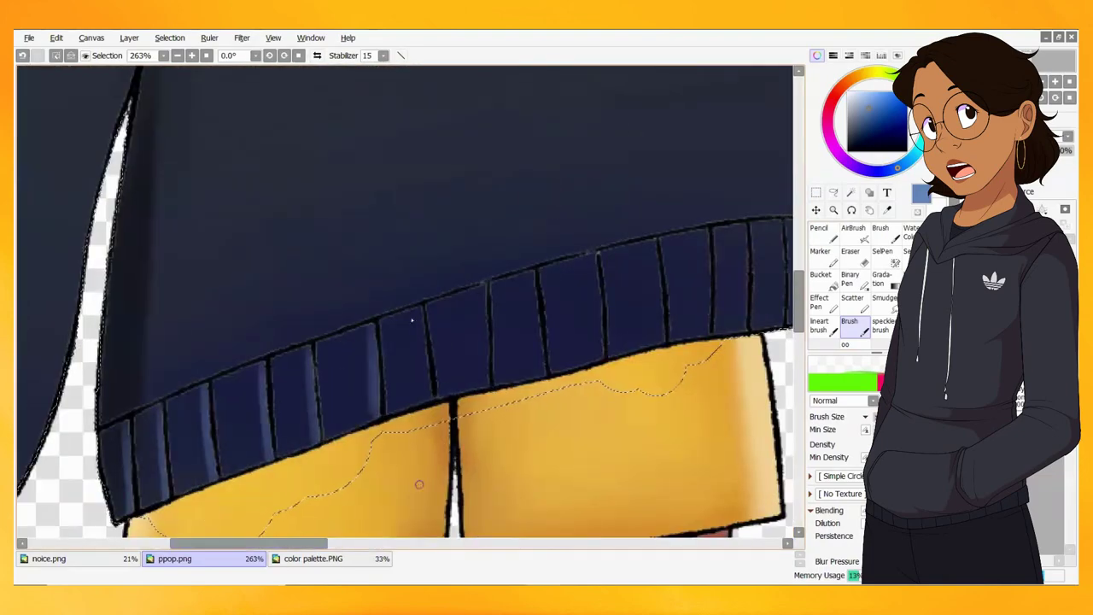
{"action": "left_click_drag", "start_coordinate": [427, 312], "coordinate": [431, 401]}
{"action": "left_click_drag", "start_coordinate": [487, 299], "coordinate": [489, 386]}
{"action": "left_click_drag", "start_coordinate": [538, 329], "coordinate": [543, 376]}
- Add further light-blue rib highlights along the neckline and remaining hem
{"action": "left_click_drag", "start_coordinate": [597, 265], "coordinate": [601, 359]}
{"action": "left_click_drag", "start_coordinate": [658, 248], "coordinate": [662, 343]}
{"action": "scroll", "coordinate": [544, 316], "scroll_direction": "right", "scroll_amount": 3}
{"action": "left_click_drag", "start_coordinate": [454, 239], "coordinate": [458, 338]}
{"action": "left_click_drag", "start_coordinate": [487, 229], "coordinate": [488, 326]}
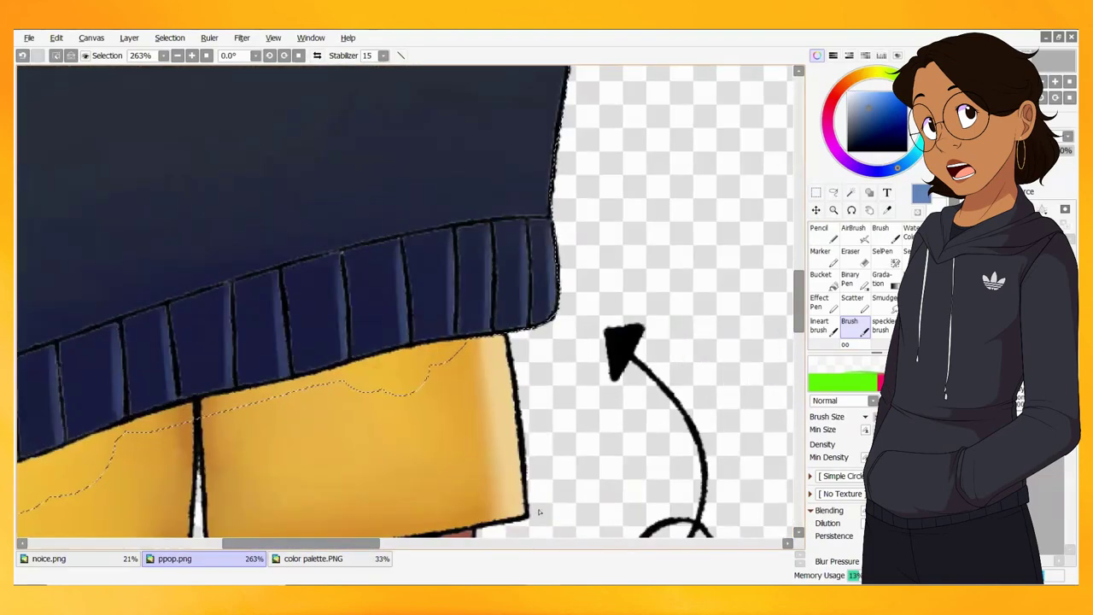
{"action": "scroll", "coordinate": [539, 510], "scroll_direction": "down", "scroll_amount": 5}
{"action": "scroll", "coordinate": [290, 211], "scroll_direction": "up", "scroll_amount": 5}
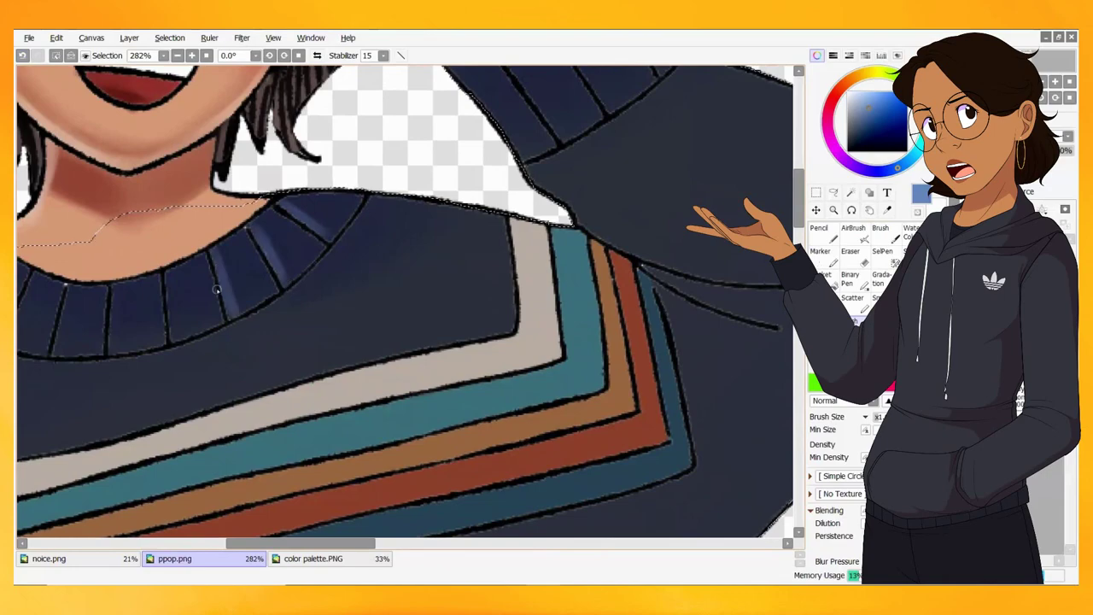
{"action": "left_click_drag", "start_coordinate": [216, 290], "coordinate": [372, 294]}
{"action": "left_click_drag", "start_coordinate": [238, 543], "coordinate": [210, 543]}
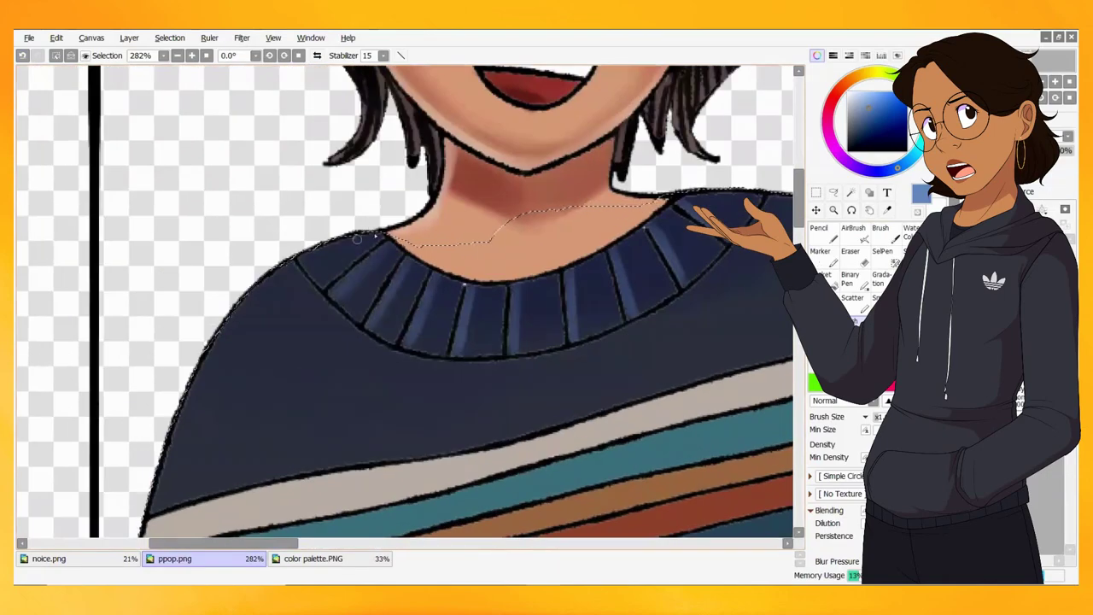
{"action": "scroll", "coordinate": [357, 239], "scroll_direction": "down", "scroll_amount": 2}
{"action": "scroll", "coordinate": [357, 257], "scroll_direction": "down", "scroll_amount": 3}
{"action": "scroll", "coordinate": [311, 477], "scroll_direction": "up", "scroll_amount": 5}
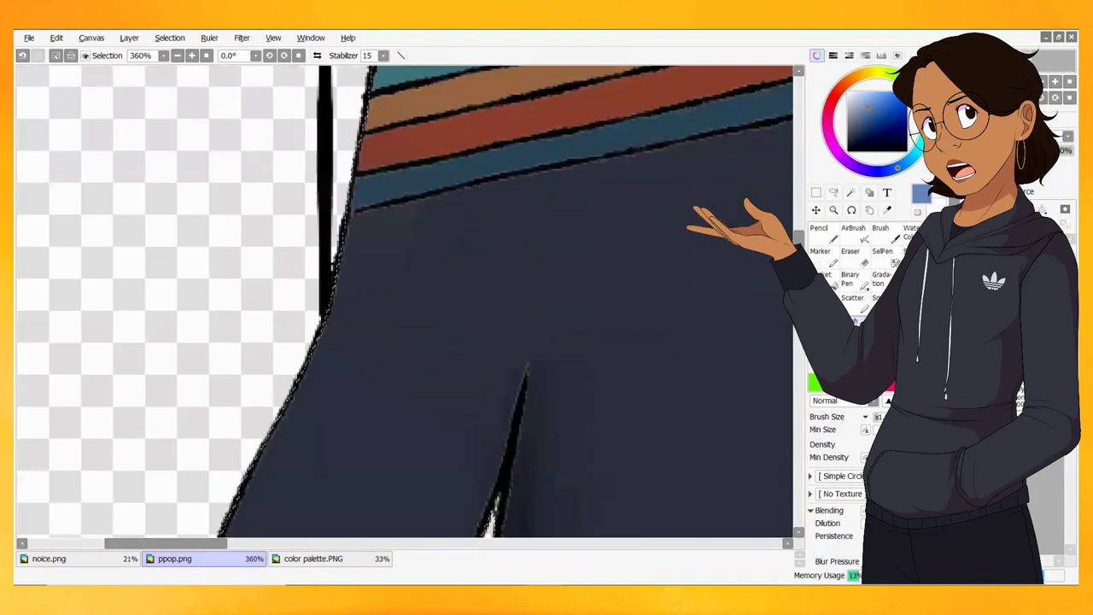
- Highlight the lower sleeve cuff ribs and sample the navy from the sleeve
{"action": "left_click_drag", "start_coordinate": [311, 477], "coordinate": [490, 256]}
{"action": "mouse_move", "coordinate": [376, 513]}
{"action": "left_mouse_down"}
{"action": "mouse_move", "coordinate": [268, 446]}
{"action": "mouse_move", "coordinate": [219, 317]}
{"action": "mouse_move", "coordinate": [223, 257]}
{"action": "left_mouse_up"}
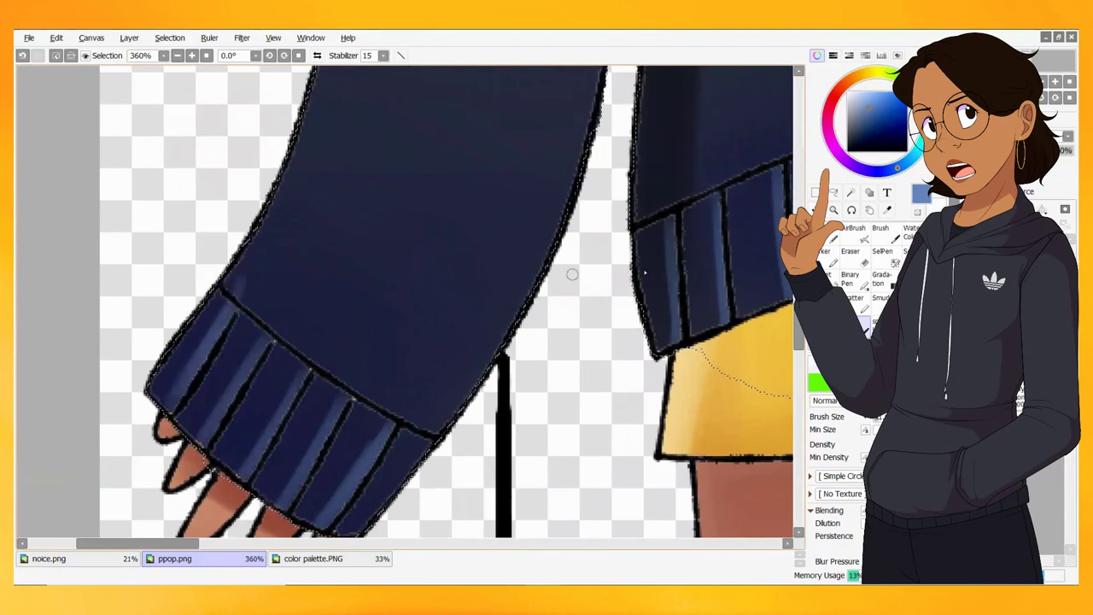
{"action": "right_click", "coordinate": [249, 293]}
{"action": "scroll", "coordinate": [249, 293], "scroll_direction": "down", "scroll_amount": 4}
{"action": "scroll", "coordinate": [722, 341], "scroll_direction": "up", "scroll_amount": 2}
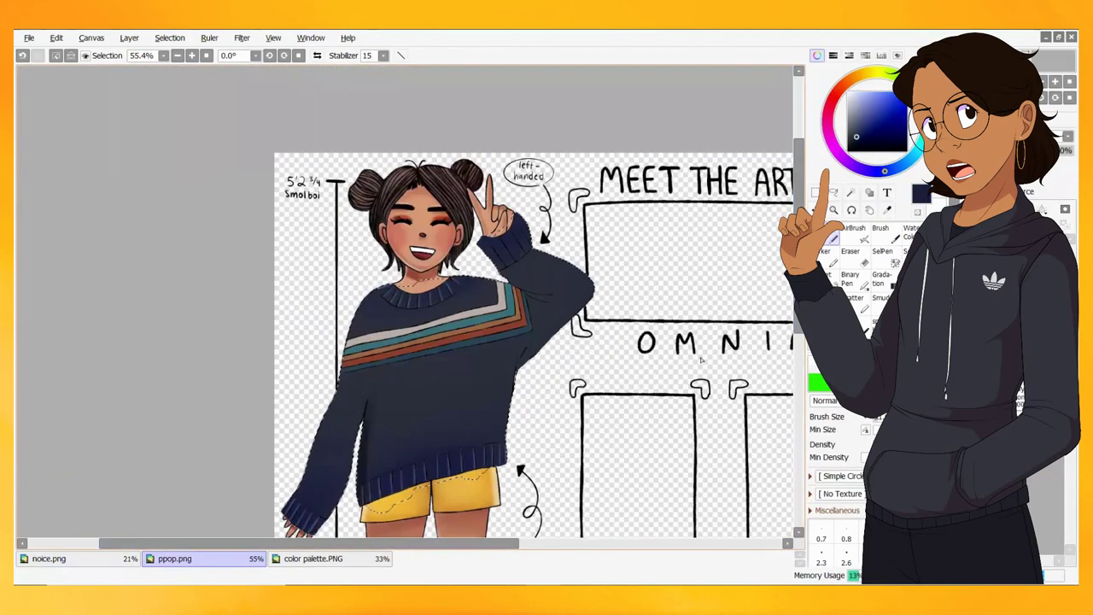
{"action": "scroll", "coordinate": [559, 210], "scroll_direction": "up", "scroll_amount": 5}
- Paint light-blue highlights on each rib of the raised cuff
{"action": "left_click_drag", "start_coordinate": [282, 470], "coordinate": [262, 343]}
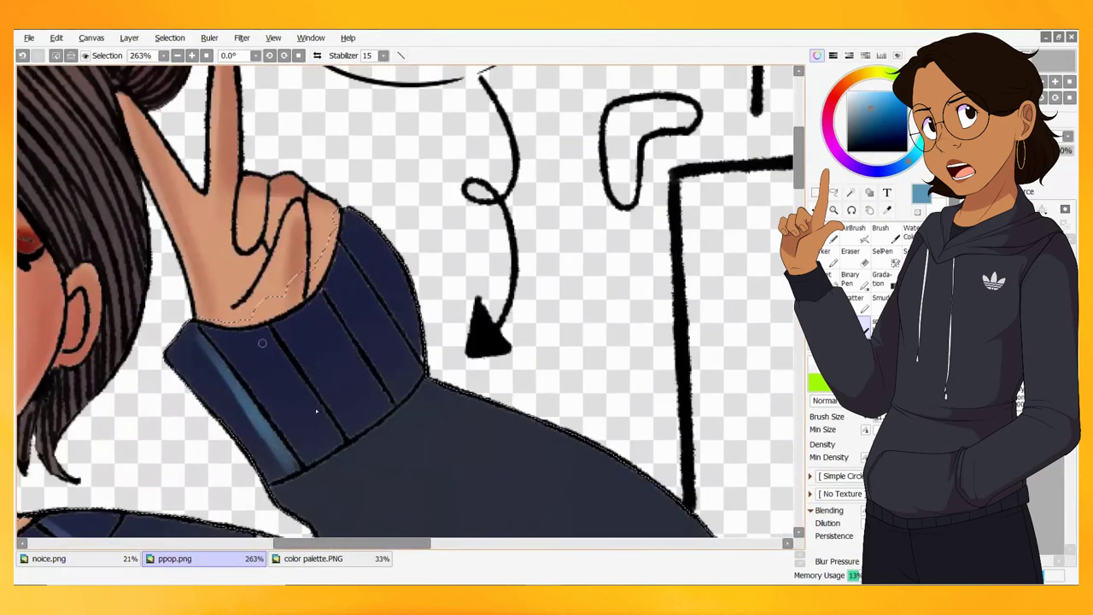
{"action": "left_click_drag", "start_coordinate": [333, 440], "coordinate": [264, 333]}
{"action": "left_click_drag", "start_coordinate": [384, 401], "coordinate": [320, 295]}
{"action": "left_click_drag", "start_coordinate": [414, 367], "coordinate": [341, 252]}
{"action": "scroll", "coordinate": [472, 184], "scroll_direction": "down", "scroll_amount": 6}
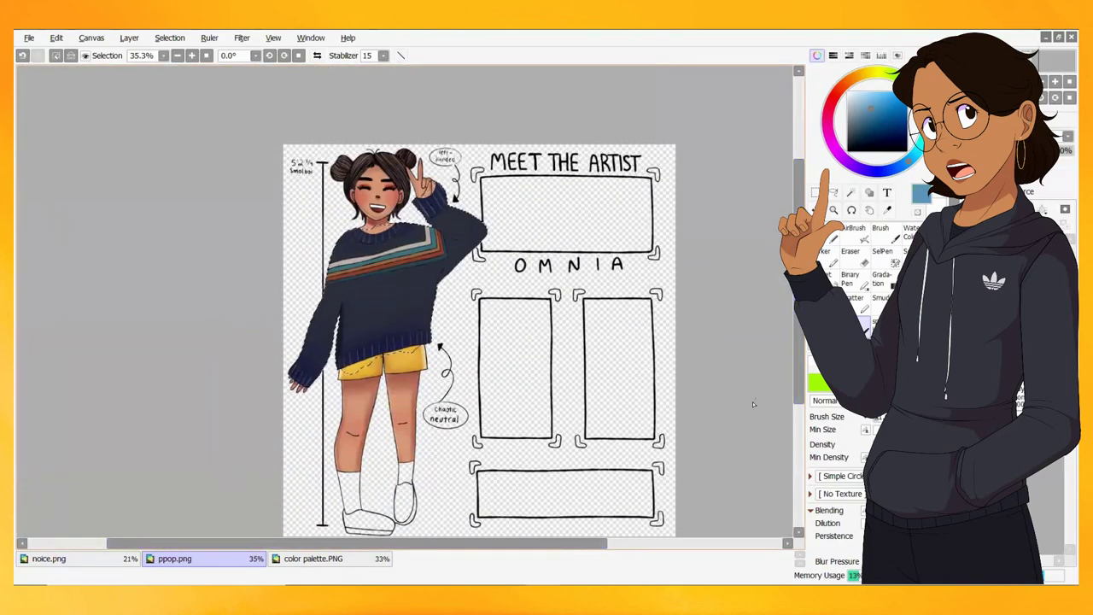
- Mask both the left and right socks with the SelPen
{"action": "scroll", "coordinate": [356, 320], "scroll_direction": "up", "scroll_amount": 7}
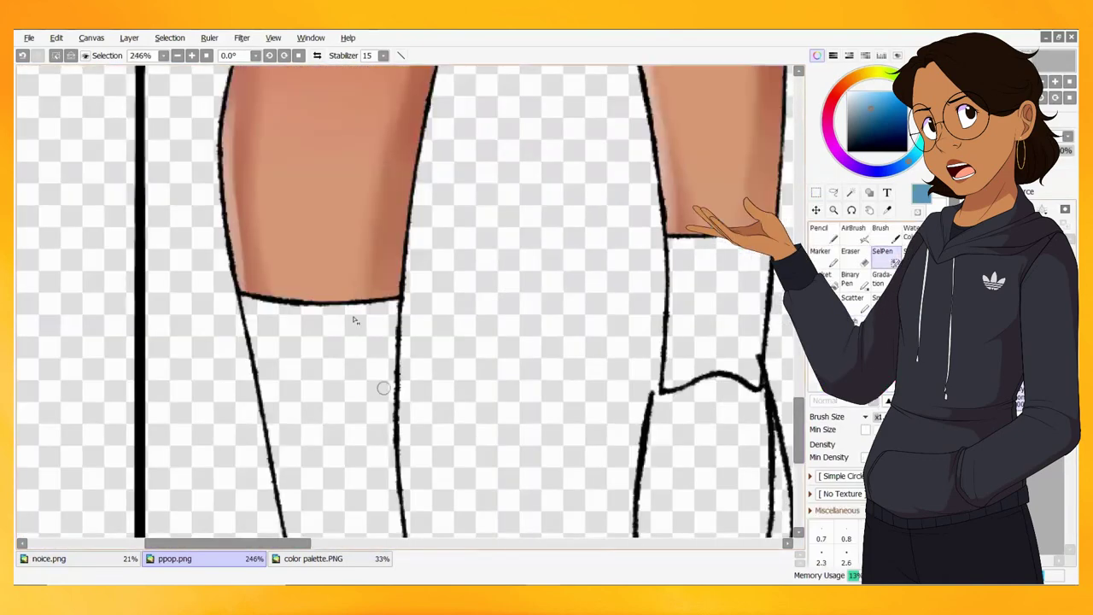
{"action": "left_click_drag", "start_coordinate": [384, 389], "coordinate": [386, 448]}
{"action": "left_click_drag", "start_coordinate": [256, 299], "coordinate": [274, 427]}
{"action": "scroll", "coordinate": [273, 427], "scroll_direction": "down", "scroll_amount": 3}
{"action": "mouse_move", "coordinate": [271, 192]}
{"action": "left_mouse_down"}
{"action": "mouse_move", "coordinate": [303, 337]}
{"action": "mouse_move", "coordinate": [397, 337]}
{"action": "mouse_move", "coordinate": [388, 235]}
{"action": "left_mouse_up"}
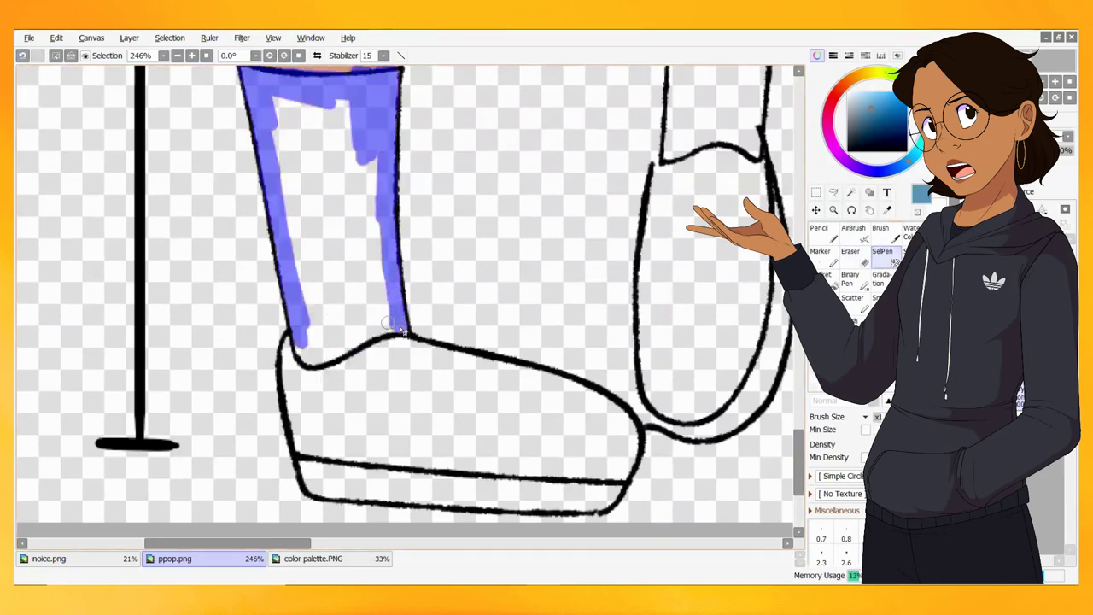
{"action": "mouse_move", "coordinate": [301, 318]}
{"action": "left_mouse_down"}
{"action": "mouse_move", "coordinate": [305, 221]}
{"action": "mouse_move", "coordinate": [278, 222]}
{"action": "mouse_move", "coordinate": [361, 166]}
{"action": "mouse_move", "coordinate": [346, 256]}
{"action": "mouse_move", "coordinate": [370, 162]}
{"action": "mouse_move", "coordinate": [380, 302]}
{"action": "mouse_move", "coordinate": [317, 265]}
{"action": "left_mouse_up"}
{"action": "scroll", "coordinate": [316, 266], "scroll_direction": "up", "scroll_amount": 5}
{"action": "scroll", "coordinate": [317, 265], "scroll_direction": "right", "scroll_amount": 5}
{"action": "mouse_move", "coordinate": [419, 376]}
{"action": "left_mouse_down"}
{"action": "mouse_move", "coordinate": [423, 299]}
{"action": "mouse_move", "coordinate": [478, 257]}
{"action": "mouse_move", "coordinate": [500, 341]}
{"action": "mouse_move", "coordinate": [446, 376]}
{"action": "left_mouse_up"}
{"action": "scroll", "coordinate": [649, 369], "scroll_direction": "down", "scroll_amount": 5}
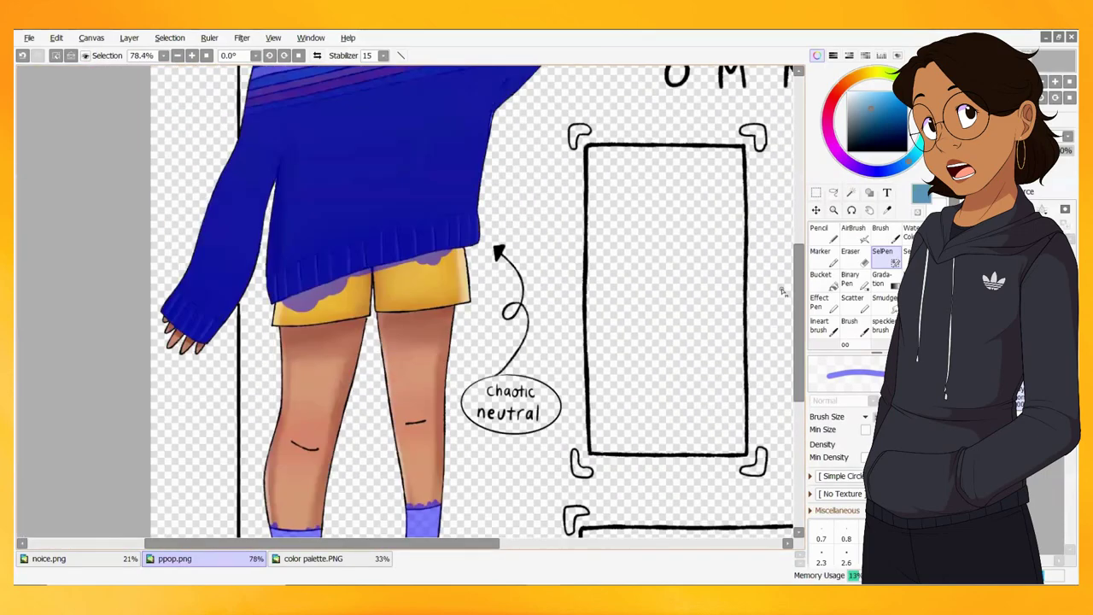
{"action": "scroll", "coordinate": [649, 369], "scroll_direction": "down", "scroll_amount": 3}
- Convert the mask to a selection and draw a black swoosh on the sock
{"action": "key", "text": "n"}
{"action": "key", "text": "x"}
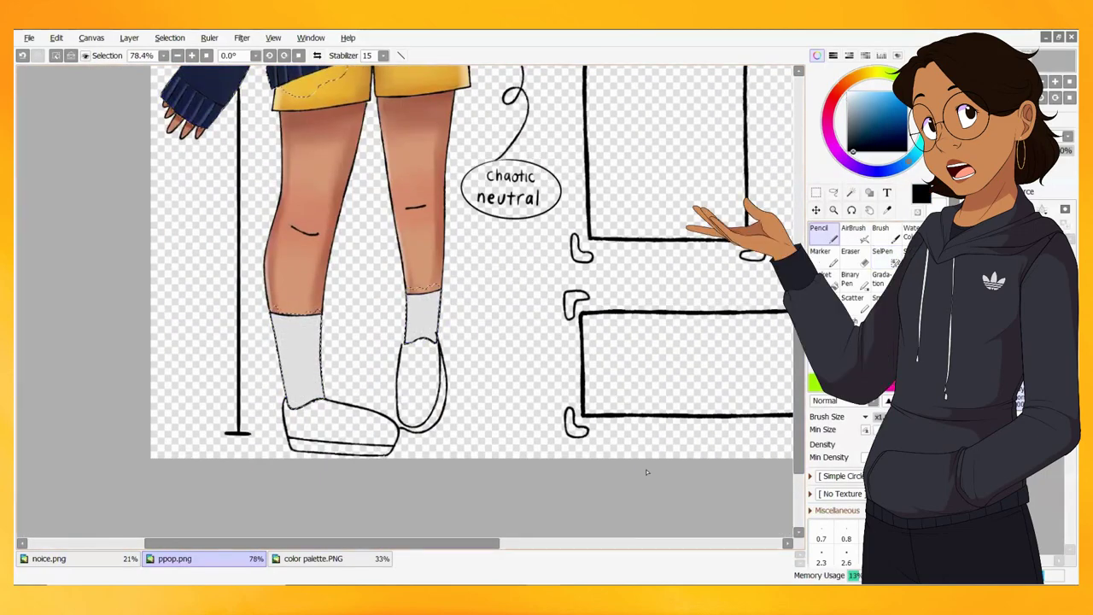
{"action": "scroll", "coordinate": [423, 324], "scroll_direction": "up", "scroll_amount": 5}
{"action": "left_click_drag", "start_coordinate": [497, 290], "coordinate": [520, 301]}
{"action": "scroll", "coordinate": [504, 299], "scroll_direction": "up", "scroll_amount": 2}
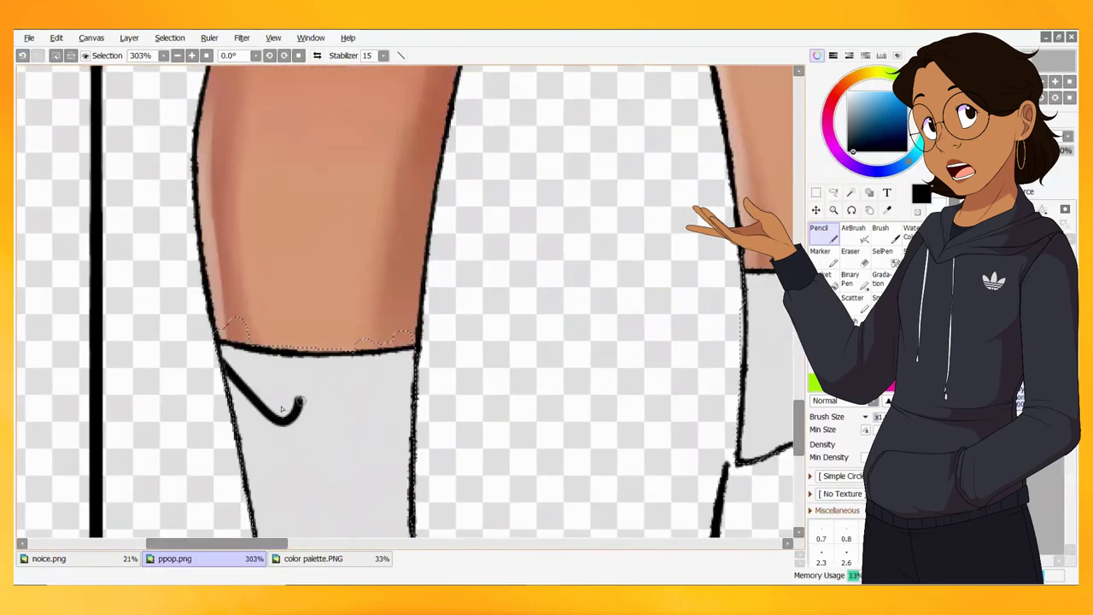
{"action": "mouse_move", "coordinate": [226, 360]}
{"action": "left_mouse_down"}
{"action": "mouse_move", "coordinate": [305, 388]}
{"action": "mouse_move", "coordinate": [293, 387]}
{"action": "left_mouse_up"}
{"action": "key", "text": "x"}
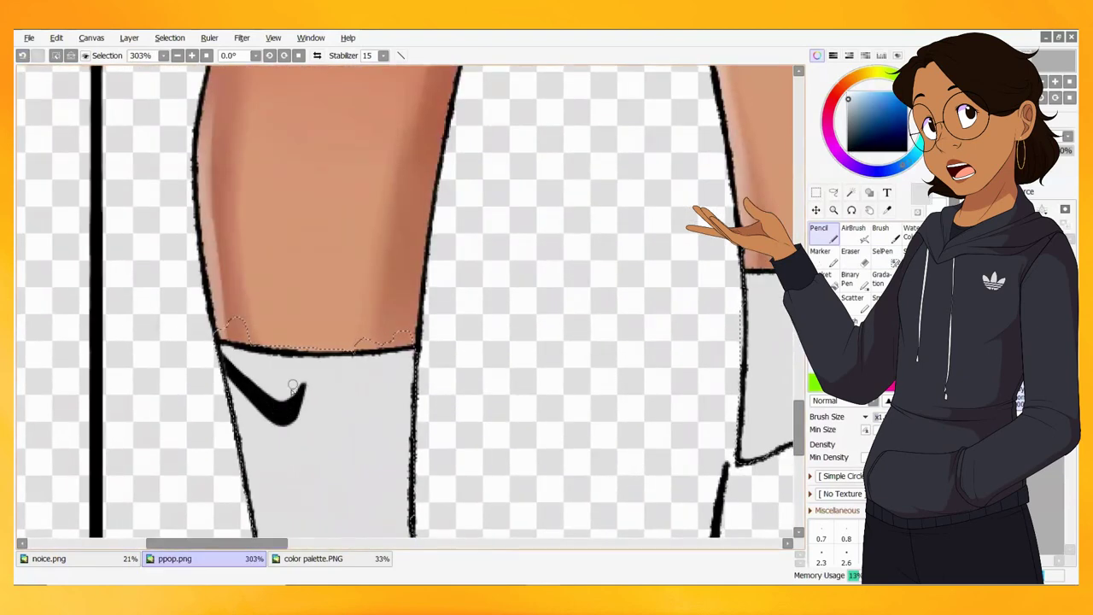
{"action": "scroll", "coordinate": [285, 390], "scroll_direction": "down", "scroll_amount": 1}
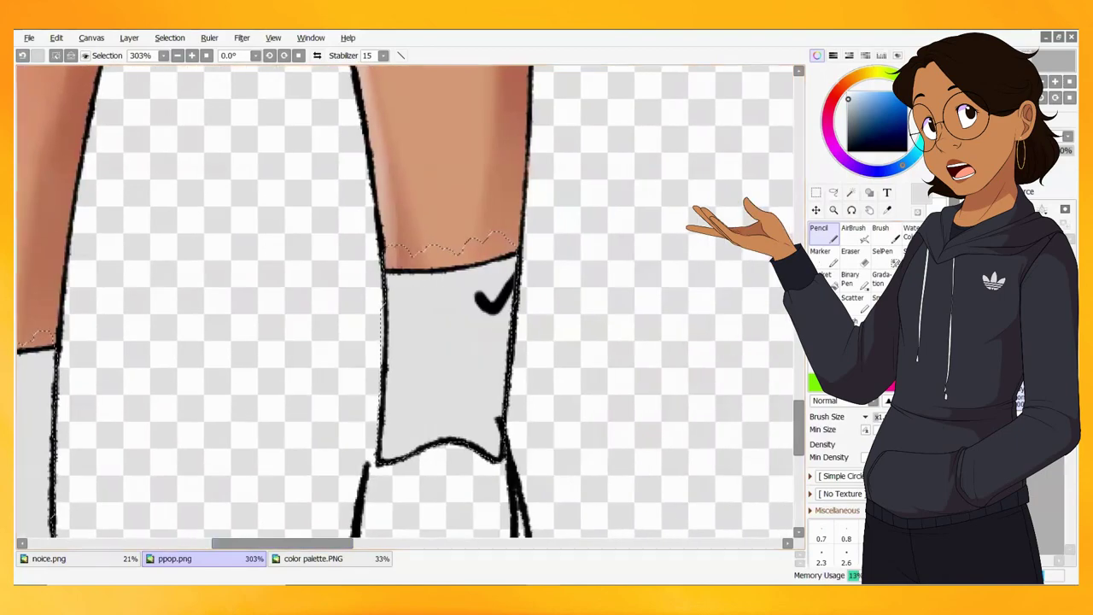
- Mask both shoes with SelPen, turn the mask into a selection, fill it white, and deselect
{"action": "scroll", "coordinate": [504, 291], "scroll_direction": "down", "scroll_amount": 4}
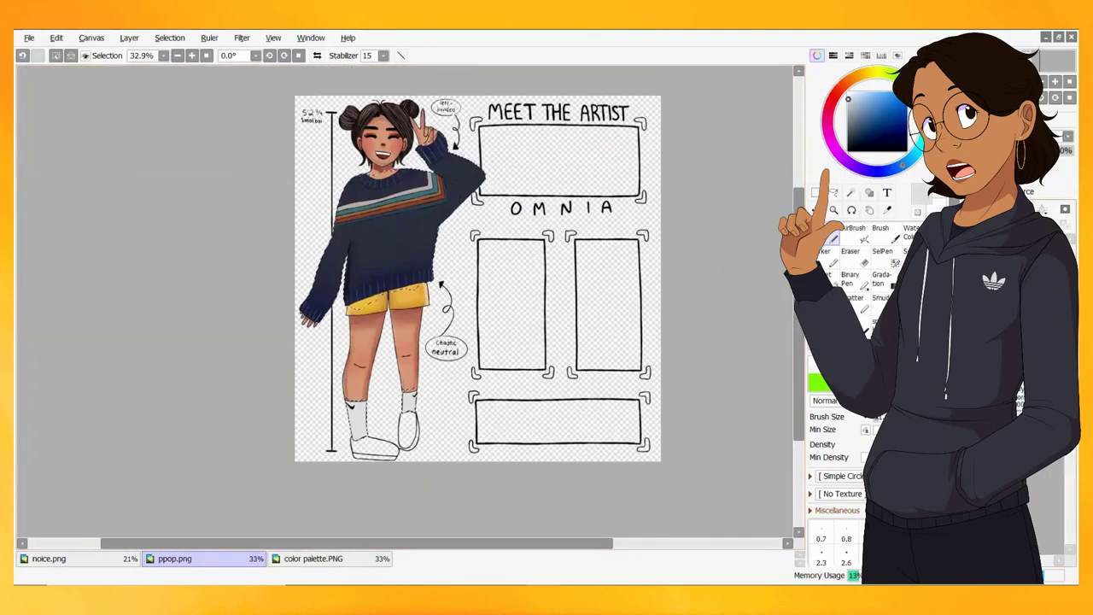
{"action": "key", "text": "ctrl+t"}
{"action": "scroll", "coordinate": [382, 402], "scroll_direction": "up", "scroll_amount": 6}
{"action": "scroll", "coordinate": [383, 342], "scroll_direction": "down", "scroll_amount": 2}
{"action": "mouse_move", "coordinate": [305, 313]}
{"action": "left_mouse_down"}
{"action": "mouse_move", "coordinate": [427, 333]}
{"action": "mouse_move", "coordinate": [573, 410]}
{"action": "mouse_move", "coordinate": [551, 479]}
{"action": "mouse_move", "coordinate": [235, 466]}
{"action": "mouse_move", "coordinate": [200, 328]}
{"action": "mouse_move", "coordinate": [379, 353]}
{"action": "mouse_move", "coordinate": [427, 420]}
{"action": "mouse_move", "coordinate": [303, 417]}
{"action": "mouse_move", "coordinate": [461, 431]}
{"action": "left_mouse_up"}
{"action": "scroll", "coordinate": [461, 432], "scroll_direction": "up", "scroll_amount": 3}
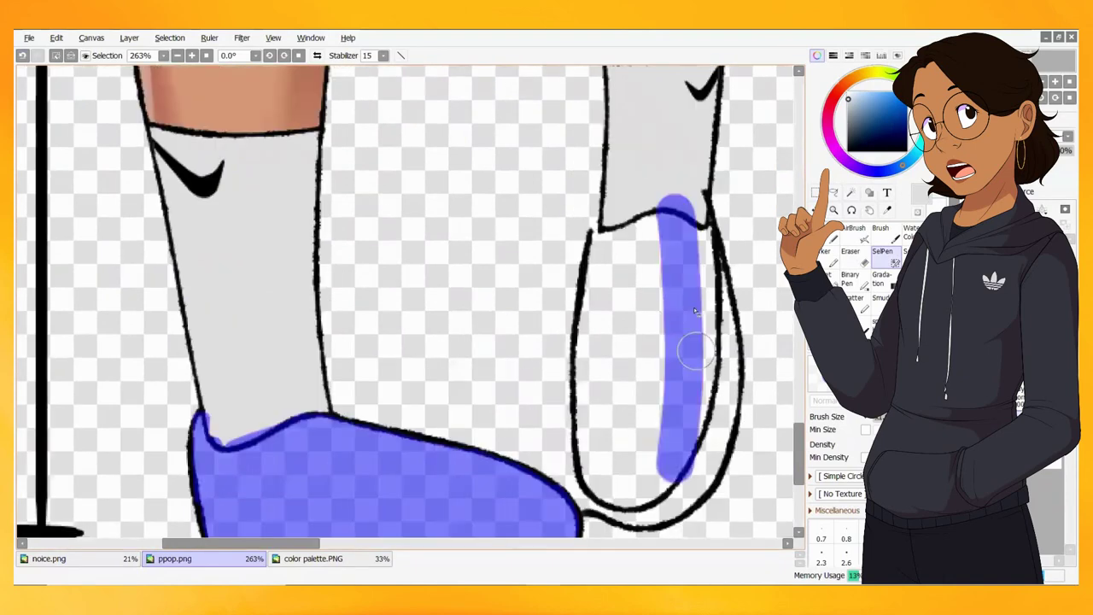
{"action": "mouse_move", "coordinate": [674, 256]}
{"action": "left_mouse_down"}
{"action": "mouse_move", "coordinate": [630, 342]}
{"action": "mouse_move", "coordinate": [640, 256]}
{"action": "left_mouse_up"}
{"action": "scroll", "coordinate": [641, 256], "scroll_direction": "down", "scroll_amount": 6}
{"action": "left_click", "coordinate": [832, 240]}
{"action": "key", "text": "ctrl+f"}
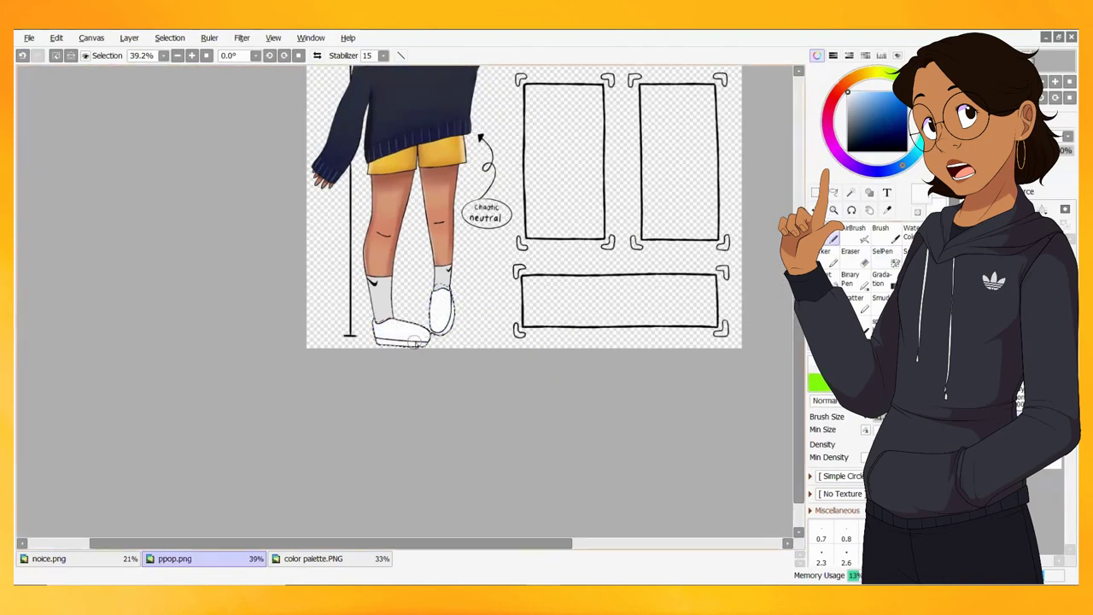
{"action": "key", "text": "ctrl+d"}
- Paint both shoes dark navy, then fill the whole background layer
{"action": "left_click", "coordinate": [853, 137]}
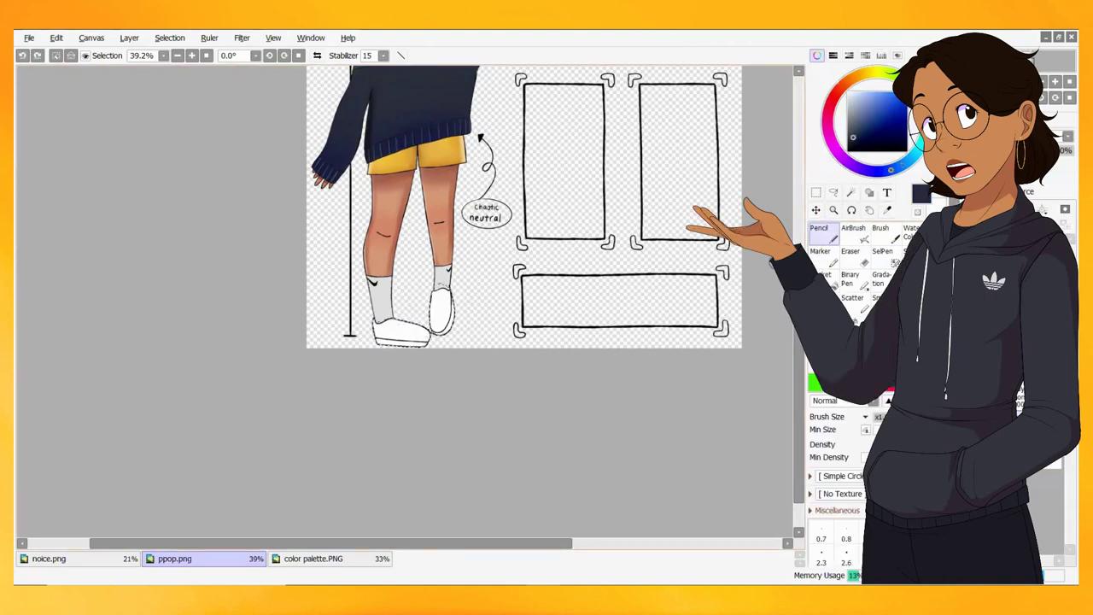
{"action": "scroll", "coordinate": [406, 302], "scroll_direction": "up", "scroll_amount": 5}
{"action": "mouse_move", "coordinate": [512, 328]}
{"action": "left_mouse_down"}
{"action": "mouse_move", "coordinate": [515, 280]}
{"action": "mouse_move", "coordinate": [529, 325]}
{"action": "mouse_move", "coordinate": [523, 376]}
{"action": "left_mouse_up"}
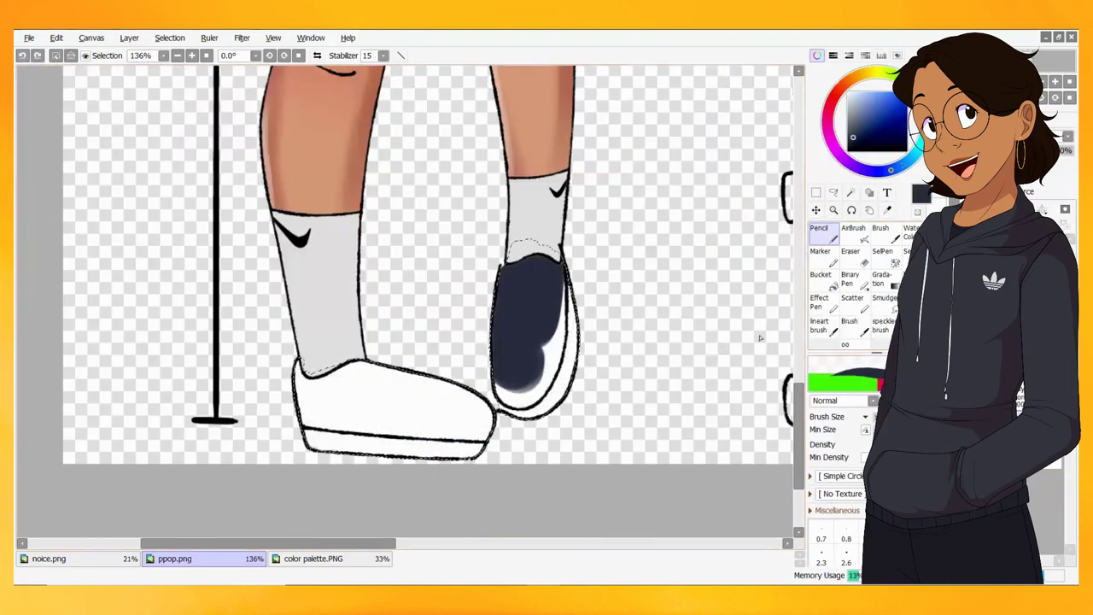
{"action": "mouse_move", "coordinate": [554, 329]}
{"action": "left_mouse_down"}
{"action": "mouse_move", "coordinate": [526, 397]}
{"action": "mouse_move", "coordinate": [491, 410]}
{"action": "mouse_move", "coordinate": [358, 431]}
{"action": "mouse_move", "coordinate": [325, 392]}
{"action": "mouse_move", "coordinate": [732, 437]}
{"action": "mouse_move", "coordinate": [491, 159]}
{"action": "mouse_move", "coordinate": [478, 205]}
{"action": "left_mouse_up"}
{"action": "scroll", "coordinate": [423, 385], "scroll_direction": "down", "scroll_amount": 6}
{"action": "key", "text": "ctrl+t"}
{"action": "key", "text": "Return"}
- Shift the background's hue on the colour wheel to a pale yellow
{"action": "left_click", "coordinate": [236, 247]}
{"action": "left_click", "coordinate": [424, 452]}
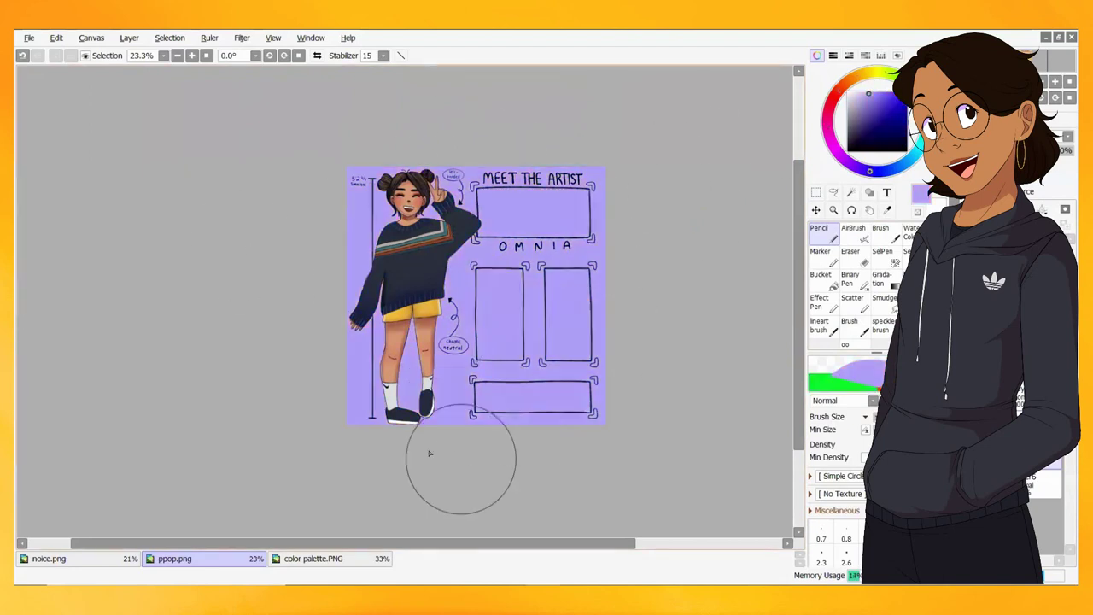
{"action": "left_click", "coordinate": [396, 453]}
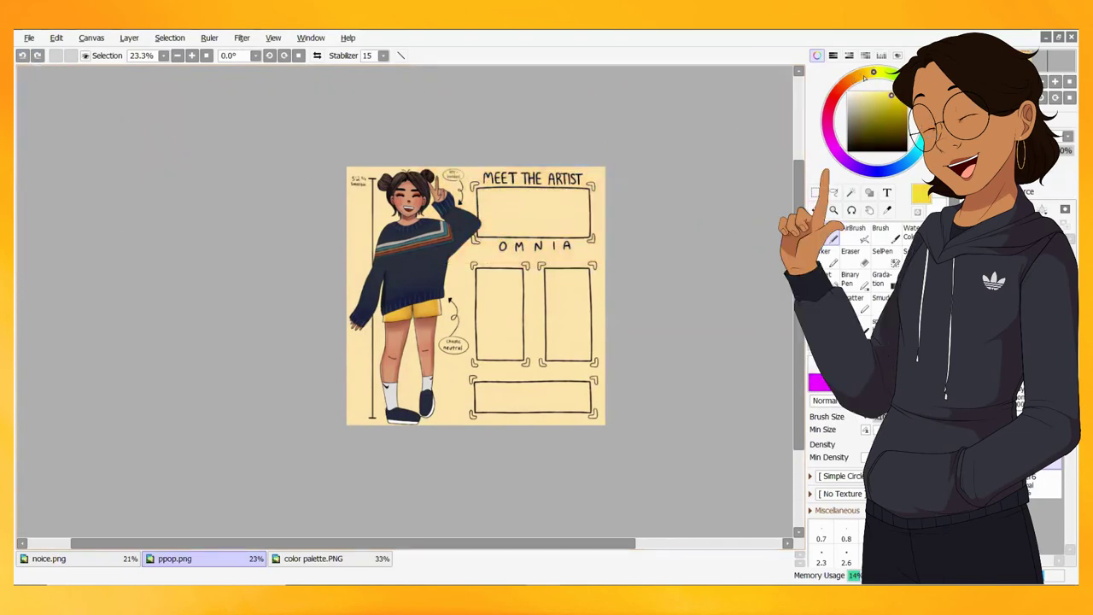
- Fill the MEET THE ARTIST title box with mustard
{"action": "scroll", "coordinate": [498, 273], "scroll_direction": "up", "scroll_amount": 4}
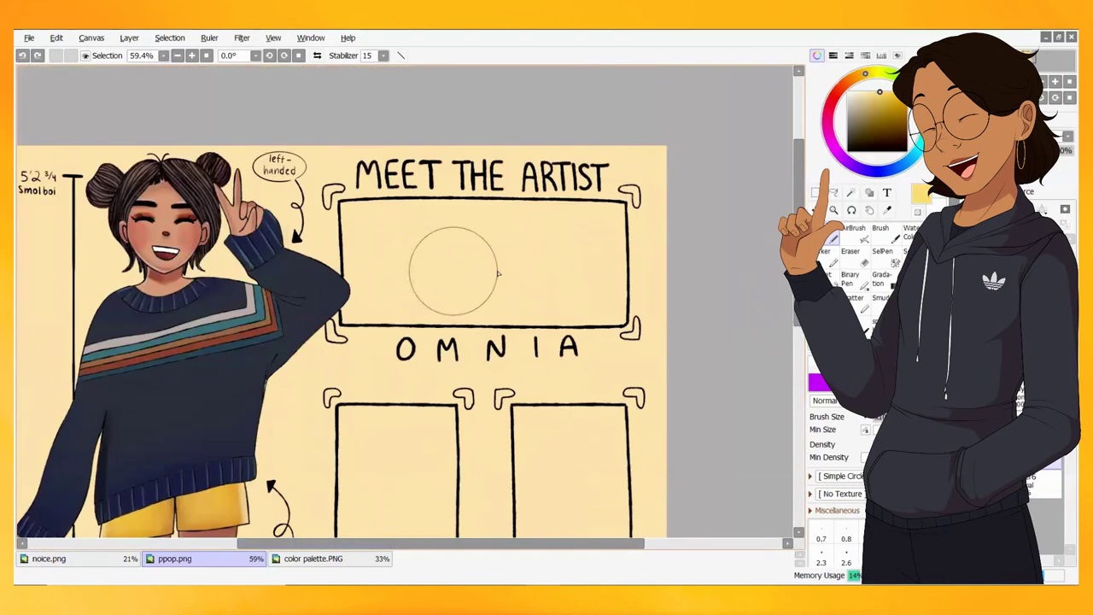
{"action": "mouse_move", "coordinate": [498, 273]}
{"action": "left_mouse_down"}
{"action": "mouse_move", "coordinate": [598, 282]}
{"action": "mouse_move", "coordinate": [427, 282]}
{"action": "mouse_move", "coordinate": [573, 215]}
{"action": "mouse_move", "coordinate": [402, 293]}
{"action": "mouse_move", "coordinate": [605, 274]}
{"action": "mouse_move", "coordinate": [396, 215]}
{"action": "left_mouse_up"}
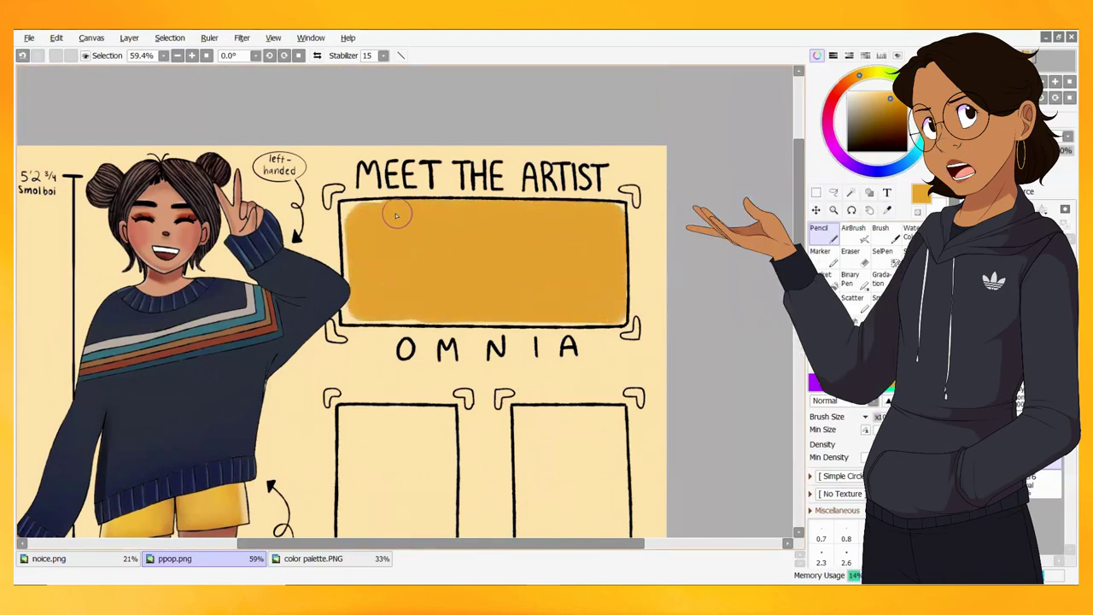
{"action": "scroll", "coordinate": [545, 299], "scroll_direction": "up", "scroll_amount": 5}
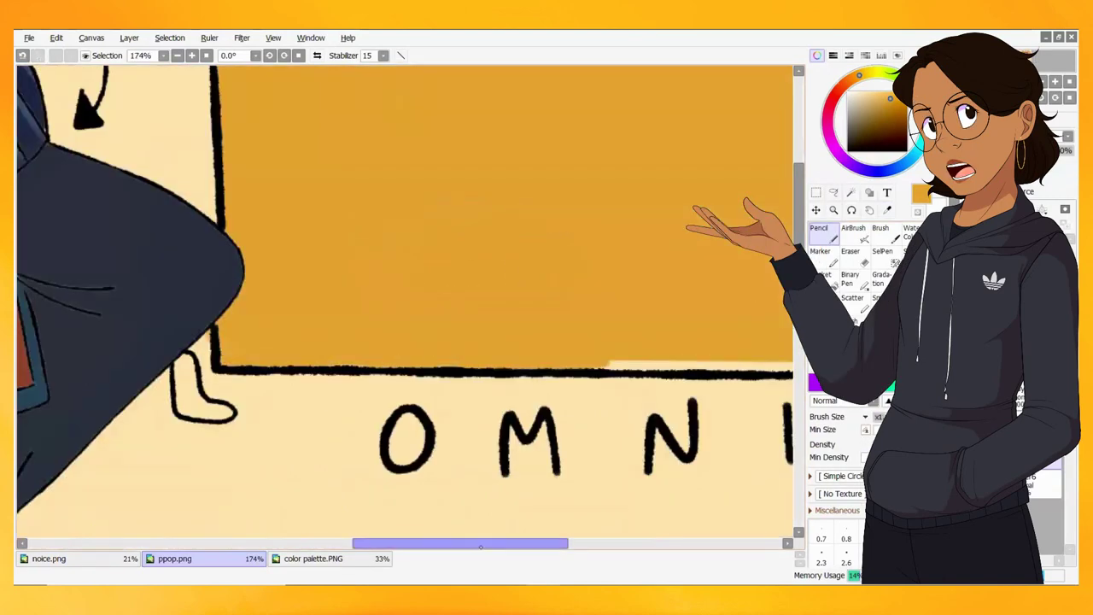
{"action": "scroll", "coordinate": [732, 275], "scroll_direction": "up", "scroll_amount": 2}
{"action": "scroll", "coordinate": [732, 275], "scroll_direction": "down", "scroll_amount": 8}
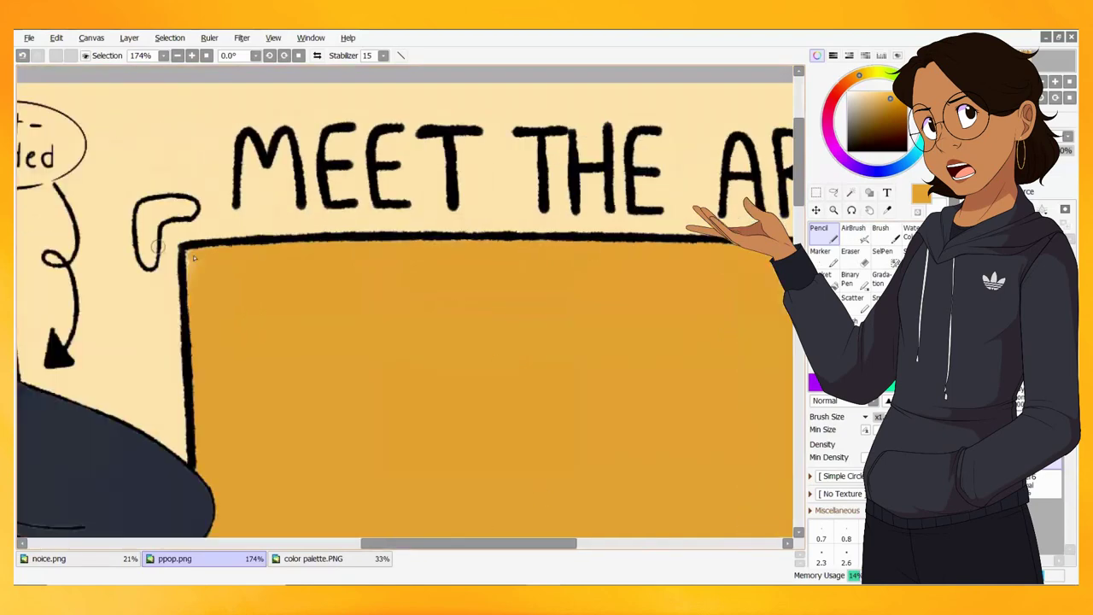
{"action": "scroll", "coordinate": [730, 387], "scroll_direction": "up", "scroll_amount": 8}
- Paint the bottom box solid mustard, edges first, then the interior
{"action": "mouse_move", "coordinate": [170, 317]}
{"action": "left_mouse_down"}
{"action": "mouse_move", "coordinate": [598, 317]}
{"action": "mouse_move", "coordinate": [384, 312]}
{"action": "mouse_move", "coordinate": [603, 369]}
{"action": "mouse_move", "coordinate": [599, 520]}
{"action": "left_mouse_up"}
{"action": "scroll", "coordinate": [600, 427], "scroll_direction": "down", "scroll_amount": 3}
{"action": "left_click_drag", "start_coordinate": [597, 379], "coordinate": [137, 376]}
{"action": "scroll", "coordinate": [264, 373], "scroll_direction": "left", "scroll_amount": 4}
{"action": "mouse_move", "coordinate": [262, 370]}
{"action": "left_mouse_down"}
{"action": "mouse_move", "coordinate": [162, 379]}
{"action": "mouse_move", "coordinate": [166, 192]}
{"action": "mouse_move", "coordinate": [183, 367]}
{"action": "left_mouse_up"}
{"action": "scroll", "coordinate": [764, 271], "scroll_direction": "down", "scroll_amount": 5}
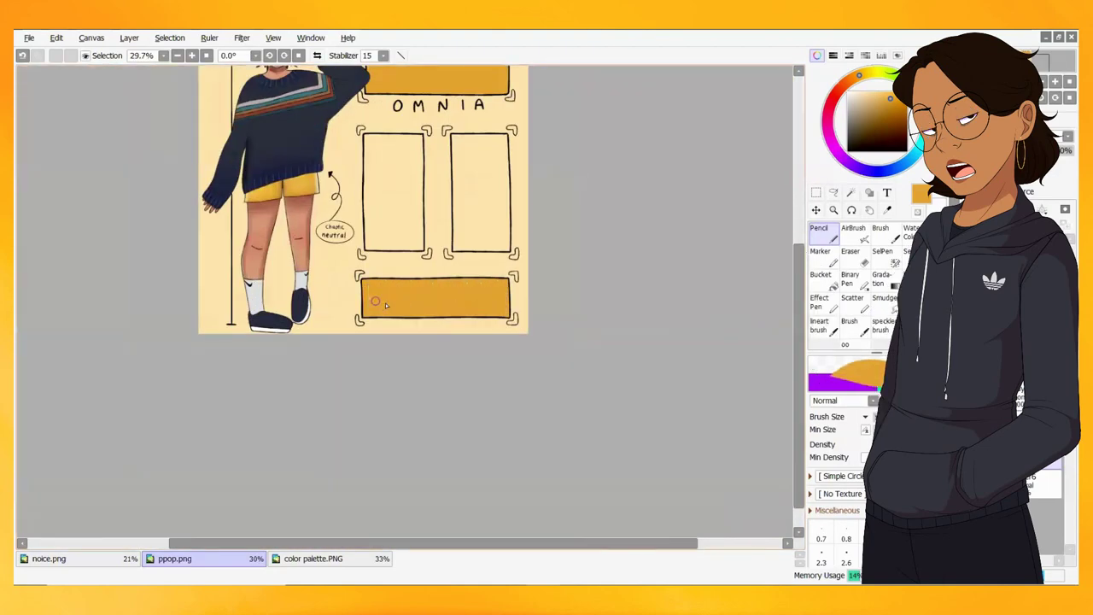
{"action": "scroll", "coordinate": [785, 382], "scroll_direction": "up", "scroll_amount": 3}
- Pick bright yellow, undo a trial stroke, and start painting down the left middle box
{"action": "left_click", "coordinate": [866, 73]}
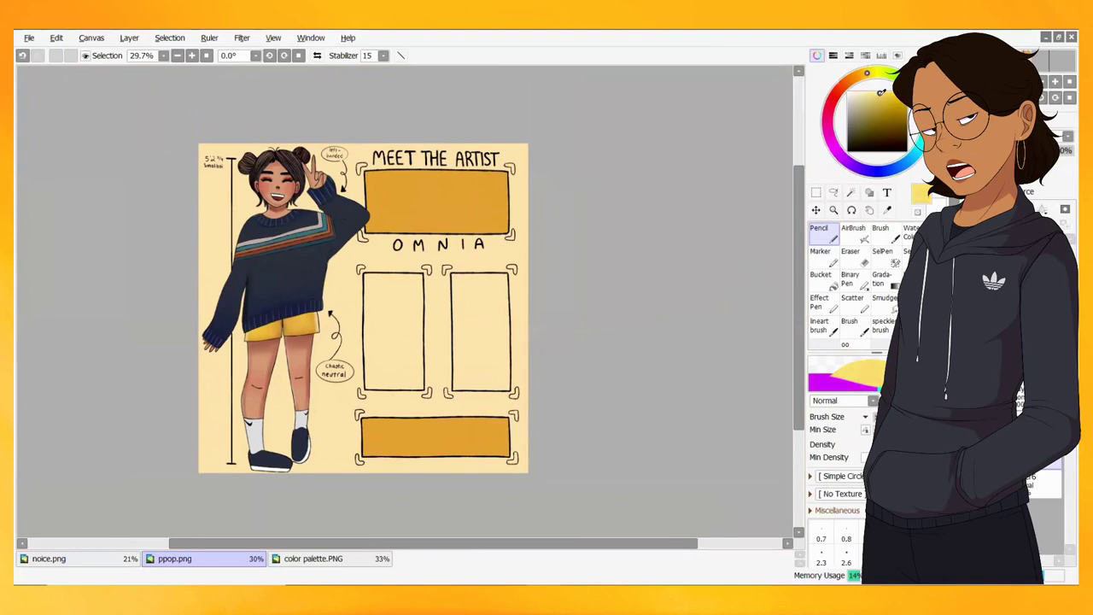
{"action": "key", "text": "ctrl+z"}
{"action": "mouse_move", "coordinate": [396, 282]}
{"action": "left_mouse_down"}
{"action": "mouse_move", "coordinate": [397, 372]}
{"action": "mouse_move", "coordinate": [376, 375]}
{"action": "left_mouse_up"}
{"action": "key", "text": "ctrl+z"}
{"action": "key", "text": "g"}
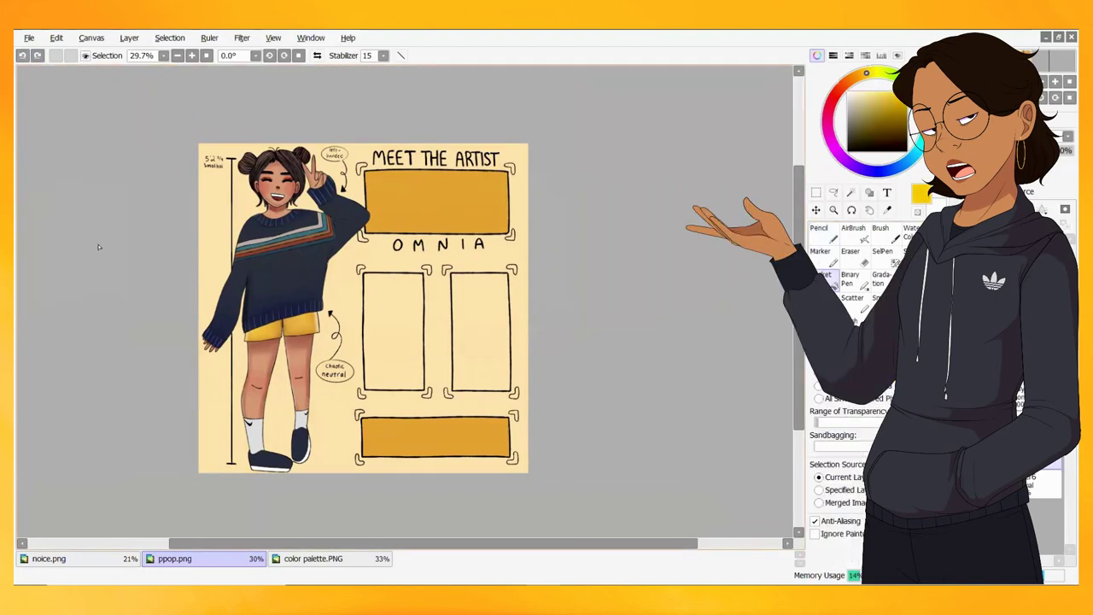
{"action": "key", "text": "n"}
{"action": "left_click_drag", "start_coordinate": [392, 291], "coordinate": [387, 361]}
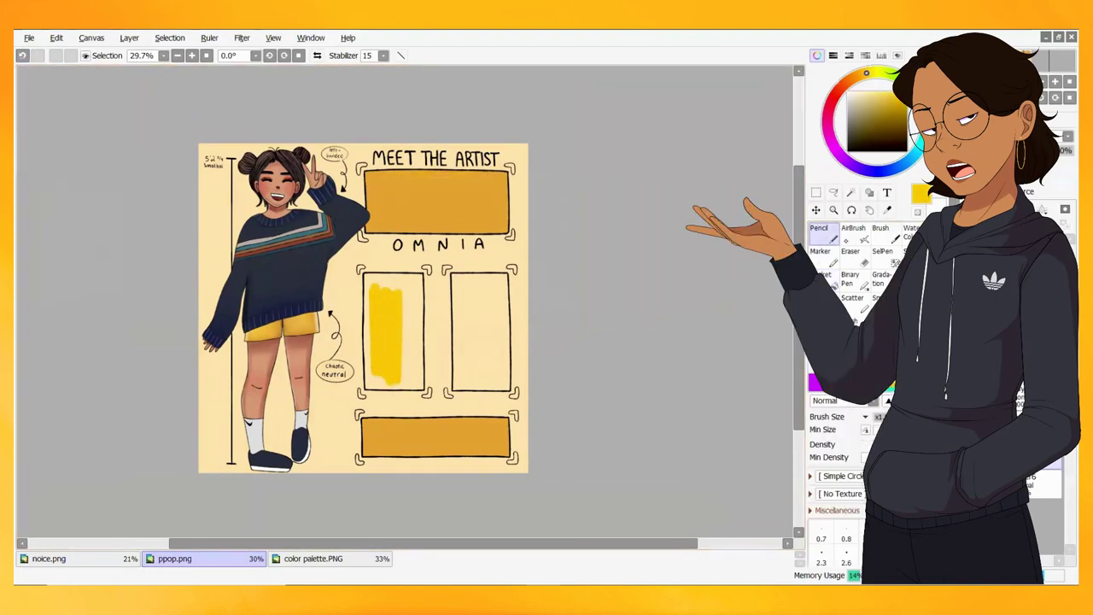
- Fill the rest of the left middle box with yellow, top to bottom
{"action": "scroll", "coordinate": [407, 305], "scroll_direction": "up", "scroll_amount": 5}
{"action": "mouse_move", "coordinate": [453, 197]}
{"action": "left_mouse_down"}
{"action": "mouse_move", "coordinate": [421, 259]}
{"action": "mouse_move", "coordinate": [264, 332]}
{"action": "mouse_move", "coordinate": [256, 367]}
{"action": "left_mouse_up"}
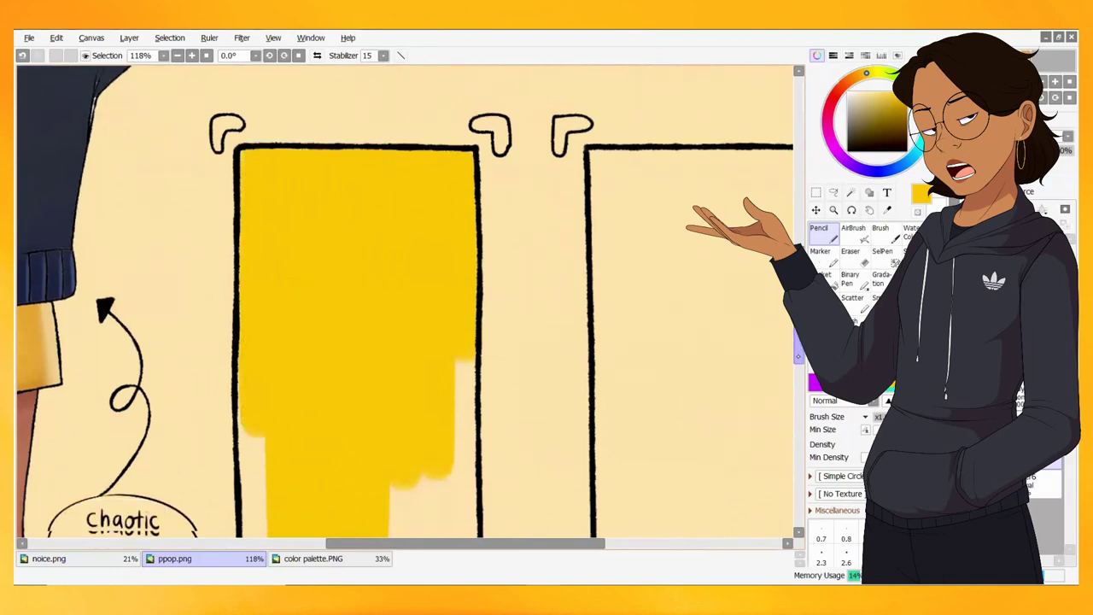
{"action": "scroll", "coordinate": [406, 299], "scroll_direction": "down", "scroll_amount": 3}
{"action": "mouse_move", "coordinate": [462, 393]}
{"action": "left_mouse_down"}
{"action": "mouse_move", "coordinate": [378, 480]}
{"action": "mouse_move", "coordinate": [455, 499]}
{"action": "left_mouse_up"}
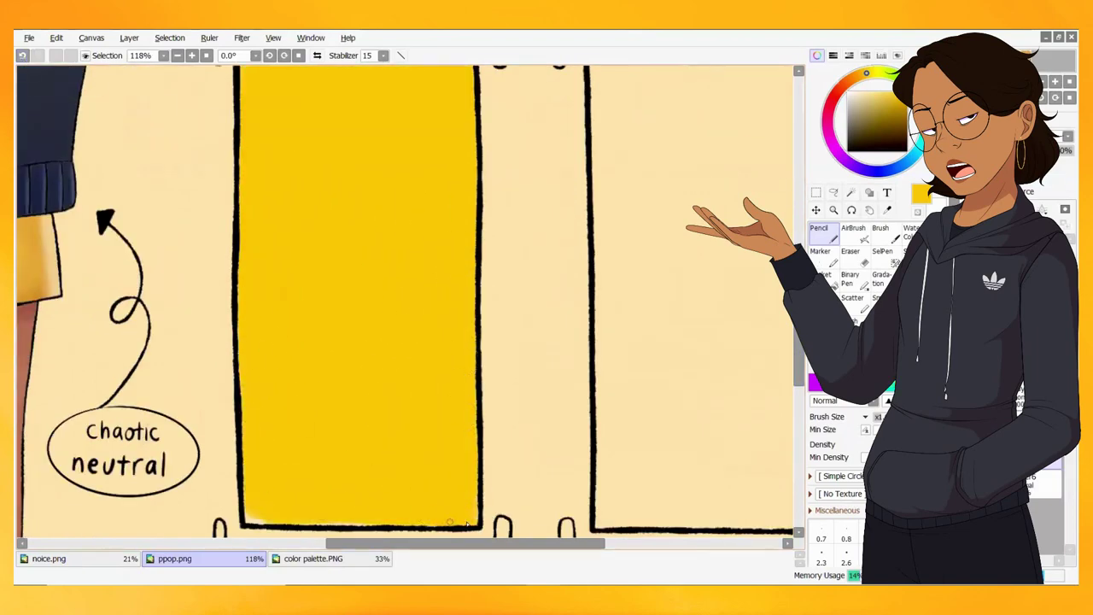
- Fill the right middle box with yellow, edges first, then up to the top
{"action": "scroll", "coordinate": [253, 510], "scroll_direction": "right", "scroll_amount": 3}
{"action": "mouse_move", "coordinate": [628, 504]}
{"action": "left_mouse_down"}
{"action": "mouse_move", "coordinate": [632, 520]}
{"action": "mouse_move", "coordinate": [410, 504]}
{"action": "mouse_move", "coordinate": [488, 492]}
{"action": "mouse_move", "coordinate": [623, 333]}
{"action": "left_mouse_up"}
{"action": "mouse_move", "coordinate": [404, 301]}
{"action": "left_mouse_down"}
{"action": "mouse_move", "coordinate": [449, 254]}
{"action": "mouse_move", "coordinate": [524, 129]}
{"action": "mouse_move", "coordinate": [603, 163]}
{"action": "left_mouse_up"}
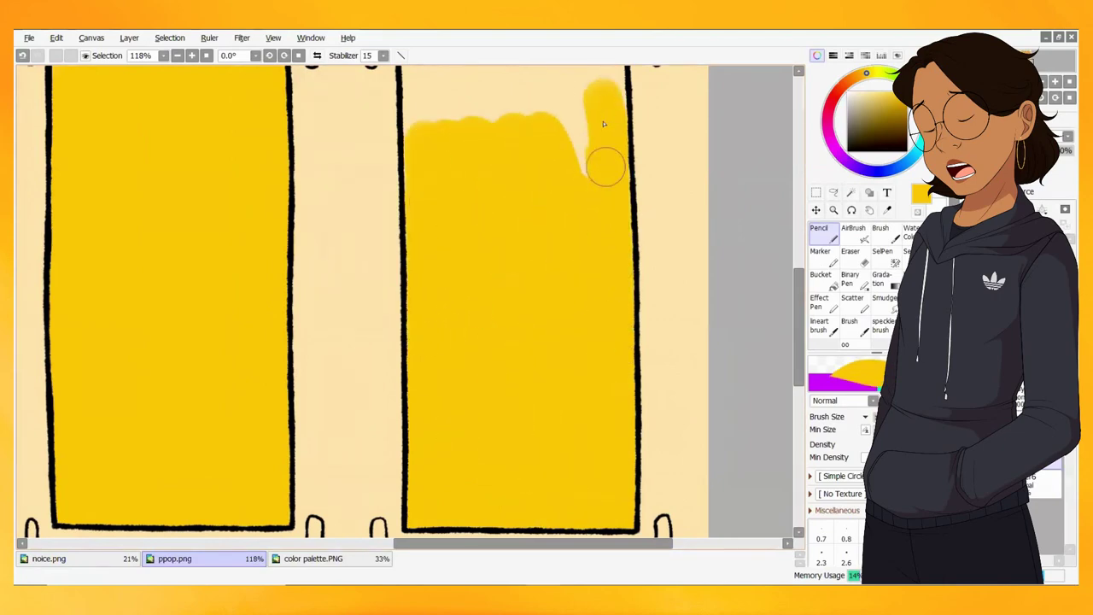
{"action": "scroll", "coordinate": [603, 164], "scroll_direction": "up", "scroll_amount": 5}
{"action": "mouse_move", "coordinate": [623, 273]}
{"action": "left_mouse_down"}
{"action": "mouse_move", "coordinate": [491, 316]}
{"action": "mouse_move", "coordinate": [414, 277]}
{"action": "left_mouse_up"}
{"action": "scroll", "coordinate": [425, 275], "scroll_direction": "down", "scroll_amount": 6}
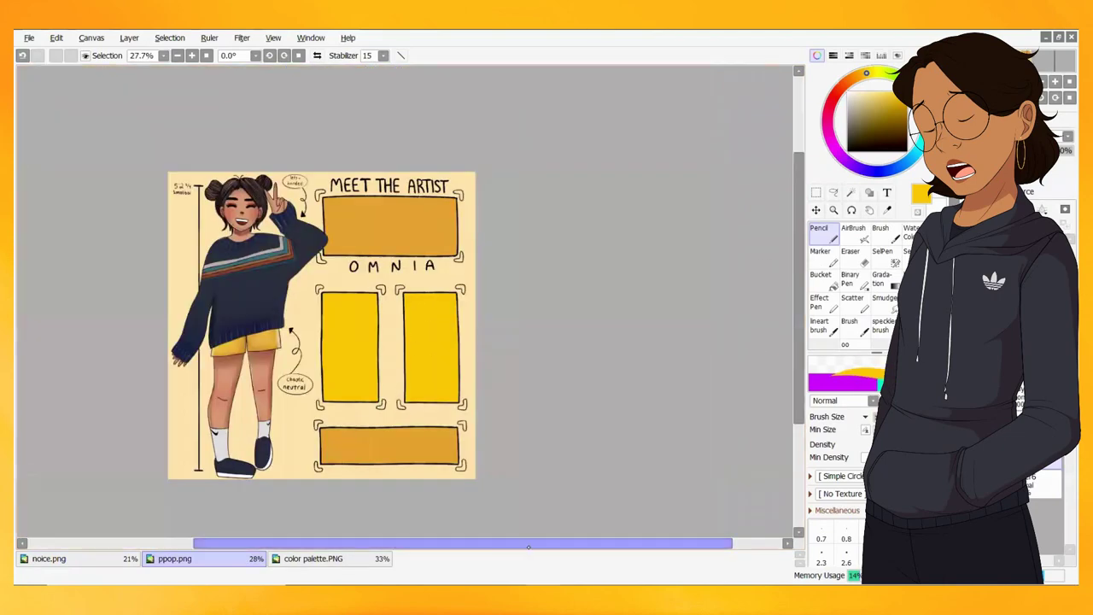
{"action": "scroll", "coordinate": [512, 342], "scroll_direction": "left", "scroll_amount": 3}
- Sample gray and fill the chaotic neutral and left-handed bubbles with it
{"action": "left_click", "coordinate": [727, 469], "text": "alt"}
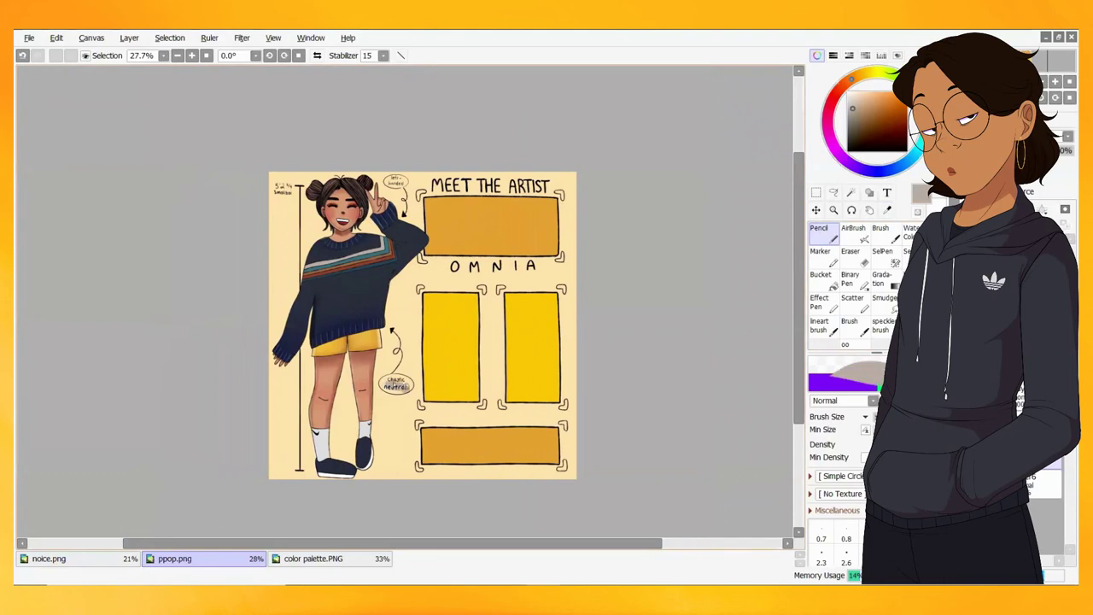
{"action": "scroll", "coordinate": [395, 382], "scroll_direction": "up", "scroll_amount": 5}
{"action": "scroll", "coordinate": [359, 410], "scroll_direction": "down", "scroll_amount": 2}
{"action": "mouse_move", "coordinate": [418, 427]}
{"action": "left_mouse_down"}
{"action": "mouse_move", "coordinate": [384, 410]}
{"action": "mouse_move", "coordinate": [341, 444]}
{"action": "mouse_move", "coordinate": [290, 423]}
{"action": "left_mouse_up"}
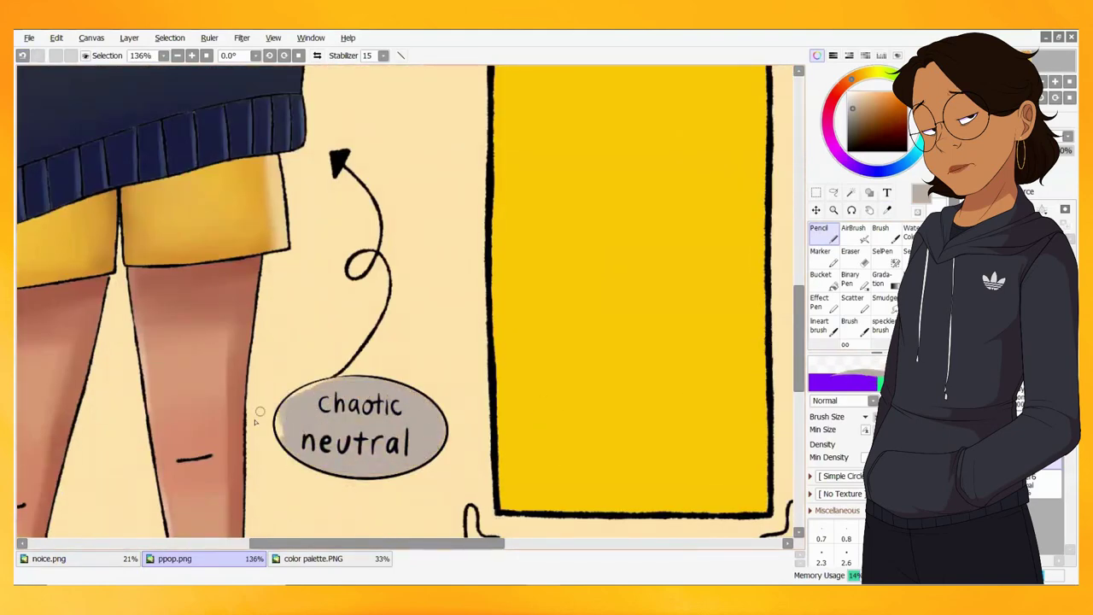
{"action": "scroll", "coordinate": [322, 390], "scroll_direction": "down", "scroll_amount": 6}
{"action": "scroll", "coordinate": [358, 205], "scroll_direction": "up", "scroll_amount": 7}
{"action": "left_click_drag", "start_coordinate": [312, 195], "coordinate": [387, 197]}
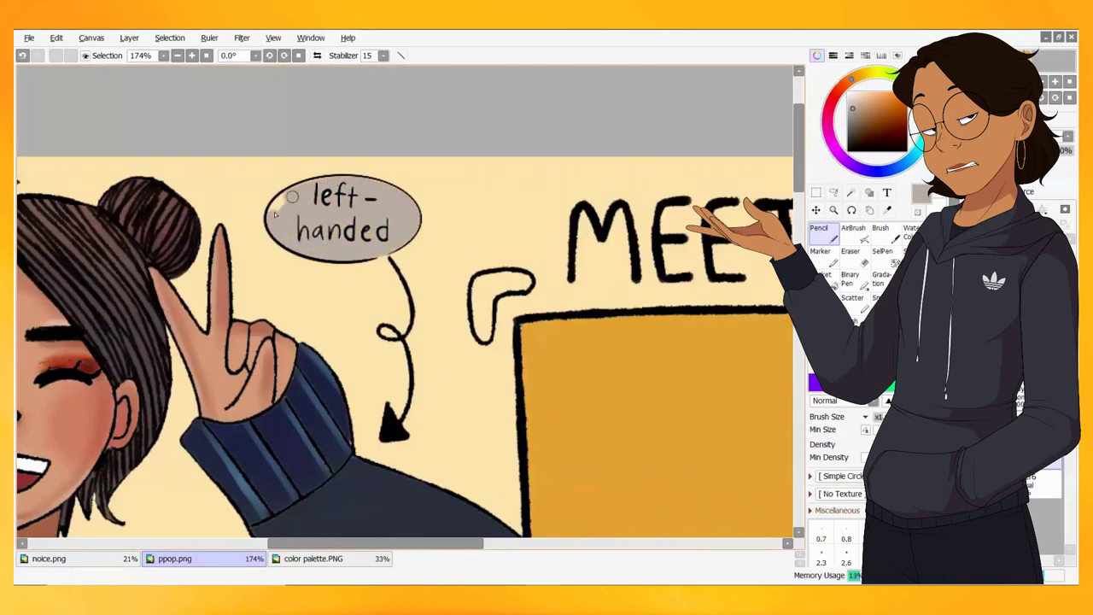
{"action": "scroll", "coordinate": [273, 213], "scroll_direction": "down", "scroll_amount": 6}
- Add white highlight streaks to the chaotic neutral and left-handed bubbles
{"action": "left_click", "coordinate": [820, 275]}
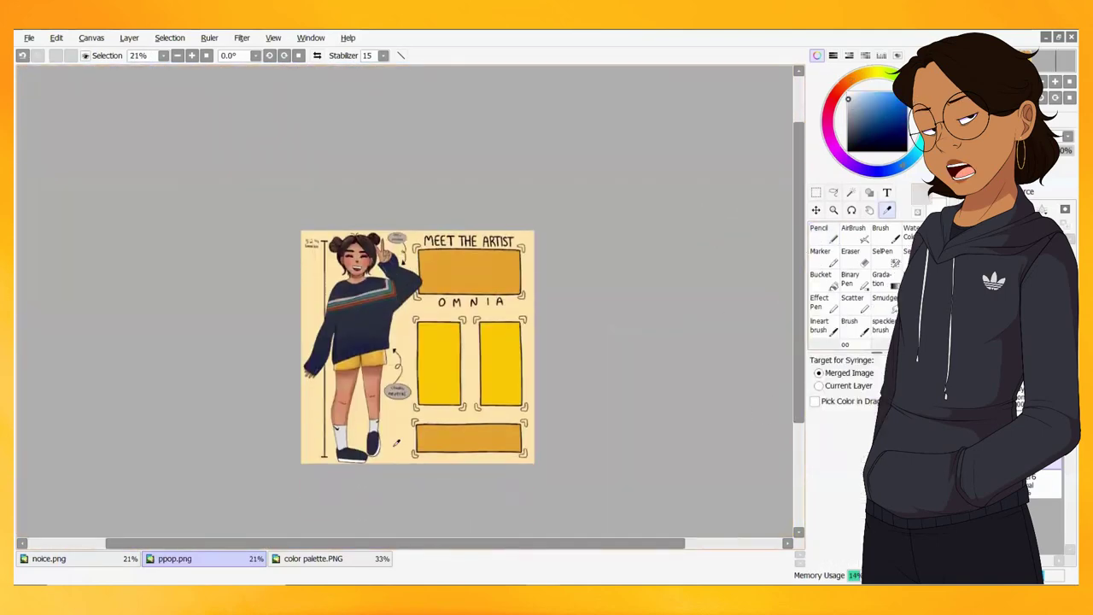
{"action": "key", "text": "n"}
{"action": "scroll", "coordinate": [401, 391], "scroll_direction": "up", "scroll_amount": 7}
{"action": "left_click_drag", "start_coordinate": [427, 281], "coordinate": [261, 278]}
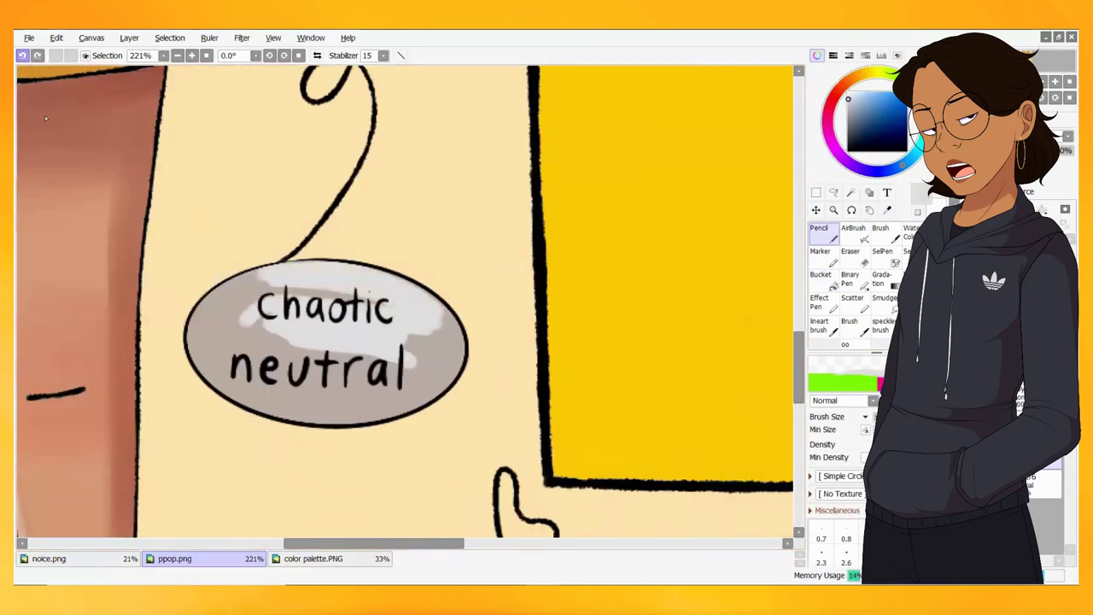
{"action": "left_click_drag", "start_coordinate": [218, 316], "coordinate": [277, 282]}
{"action": "mouse_move", "coordinate": [444, 303]}
{"action": "left_mouse_down"}
{"action": "mouse_move", "coordinate": [427, 397]}
{"action": "mouse_move", "coordinate": [230, 402]}
{"action": "mouse_move", "coordinate": [375, 359]}
{"action": "mouse_move", "coordinate": [202, 341]}
{"action": "left_mouse_up"}
{"action": "scroll", "coordinate": [202, 341], "scroll_direction": "down", "scroll_amount": 7}
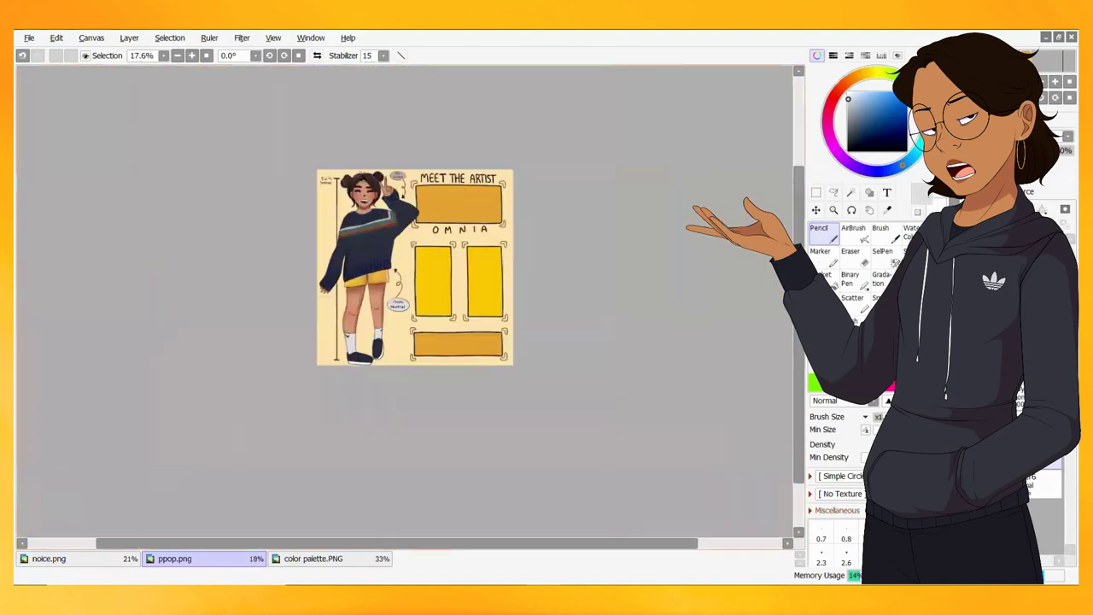
{"action": "scroll", "coordinate": [389, 179], "scroll_direction": "up", "scroll_amount": 7}
{"action": "mouse_move", "coordinate": [401, 256]}
{"action": "left_mouse_down"}
{"action": "mouse_move", "coordinate": [248, 262]}
{"action": "mouse_move", "coordinate": [397, 292]}
{"action": "mouse_move", "coordinate": [357, 312]}
{"action": "left_mouse_up"}
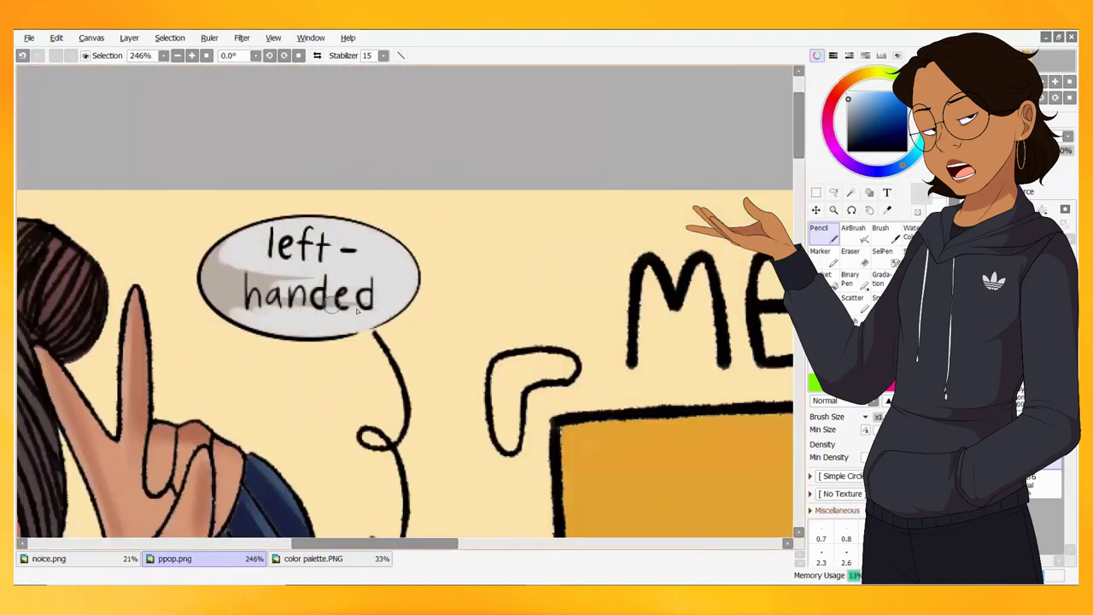
{"action": "left_click_drag", "start_coordinate": [219, 286], "coordinate": [212, 256]}
{"action": "scroll", "coordinate": [213, 256], "scroll_direction": "down", "scroll_amount": 10}
{"action": "scroll", "coordinate": [228, 216], "scroll_direction": "up", "scroll_amount": 2}
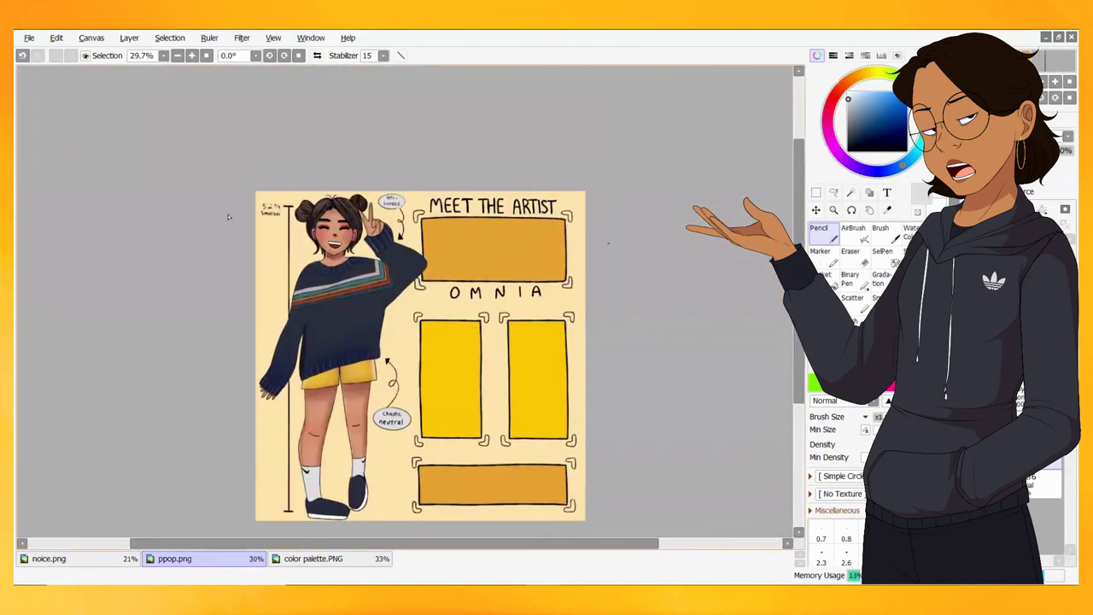
{"action": "key", "text": "alt"}
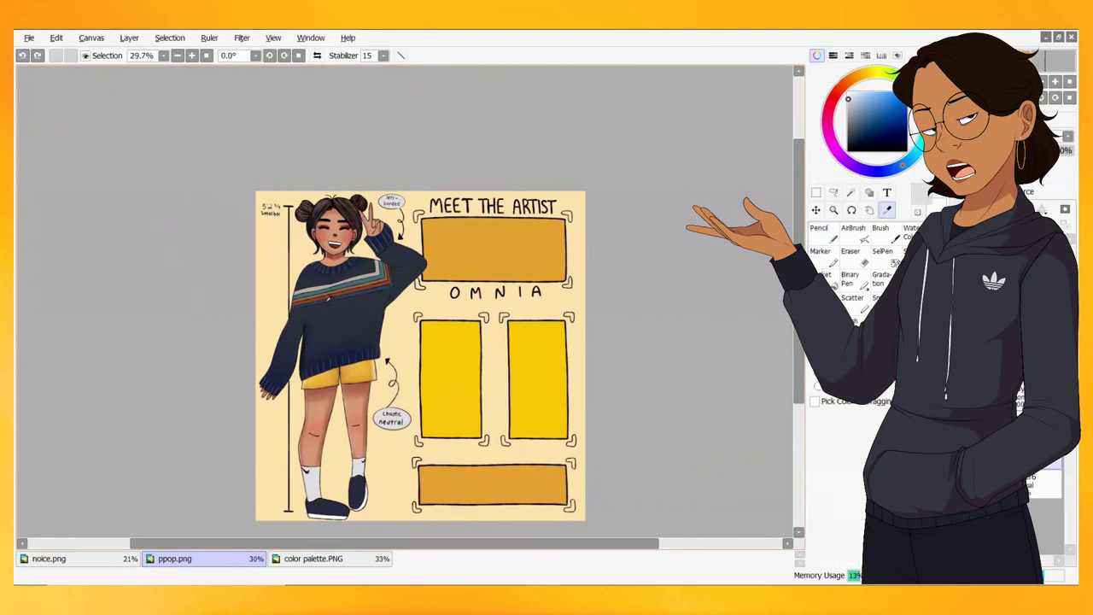
- Sample brown from the sweater stripe and paint the corner brackets beside the top and bottom boxes
{"action": "left_click", "coordinate": [341, 289]}
{"action": "scroll", "coordinate": [342, 290], "scroll_direction": "up", "scroll_amount": 7}
{"action": "left_click_drag", "start_coordinate": [630, 196], "coordinate": [642, 226]}
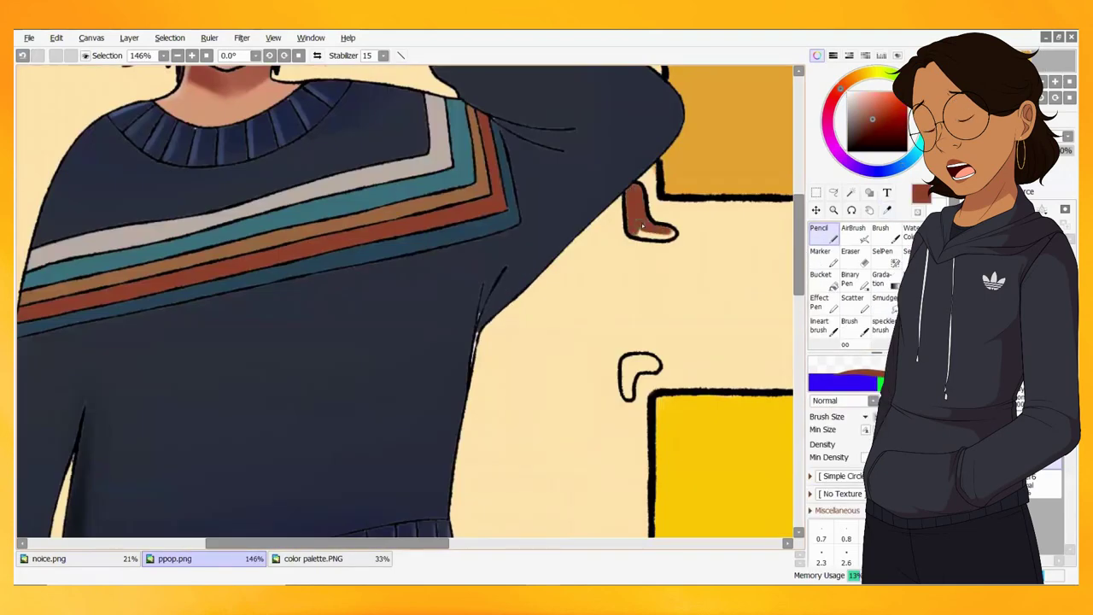
{"action": "scroll", "coordinate": [631, 376], "scroll_direction": "down", "scroll_amount": 5}
{"action": "left_click_drag", "start_coordinate": [630, 317], "coordinate": [656, 352]}
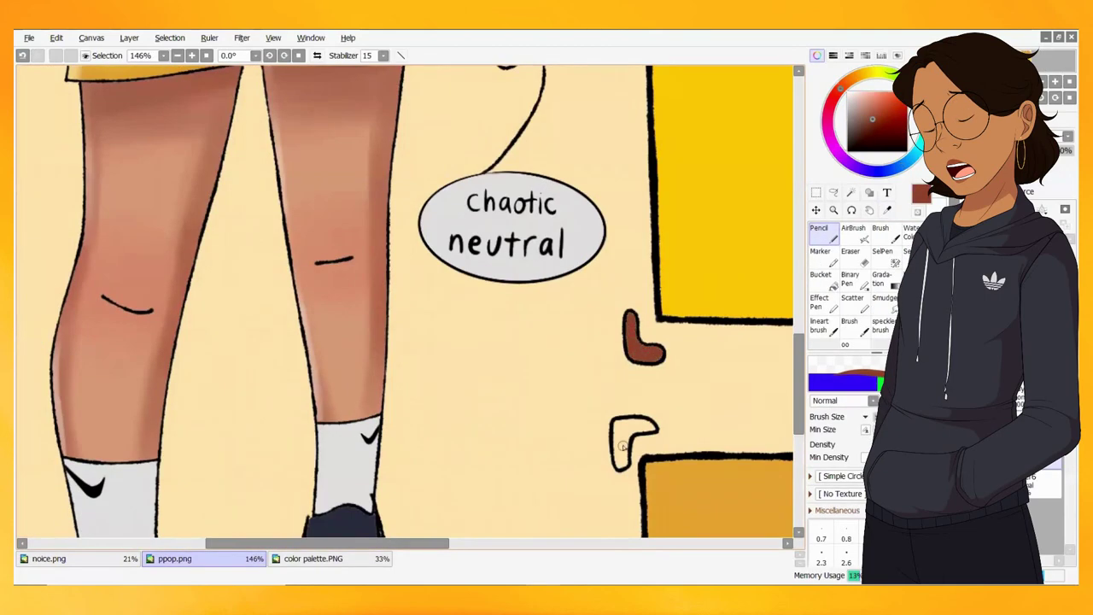
{"action": "left_click_drag", "start_coordinate": [616, 429], "coordinate": [621, 458]}
{"action": "scroll", "coordinate": [621, 458], "scroll_direction": "down", "scroll_amount": 4}
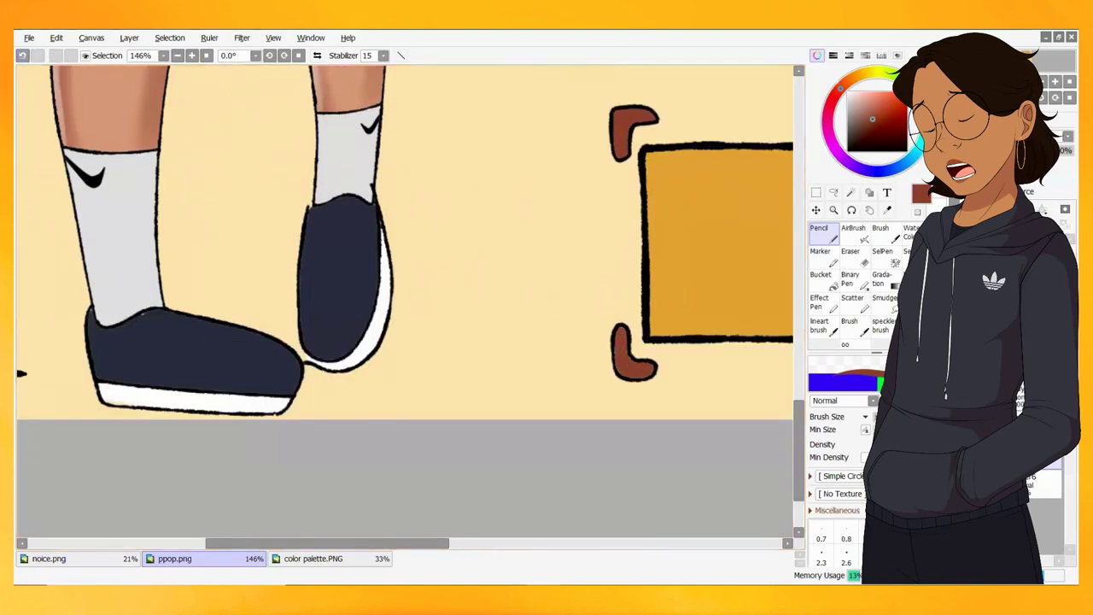
{"action": "scroll", "coordinate": [590, 335], "scroll_direction": "down", "scroll_amount": 2}
{"action": "scroll", "coordinate": [589, 335], "scroll_direction": "up", "scroll_amount": 2}
{"action": "left_click_drag", "start_coordinate": [588, 322], "coordinate": [589, 359]}
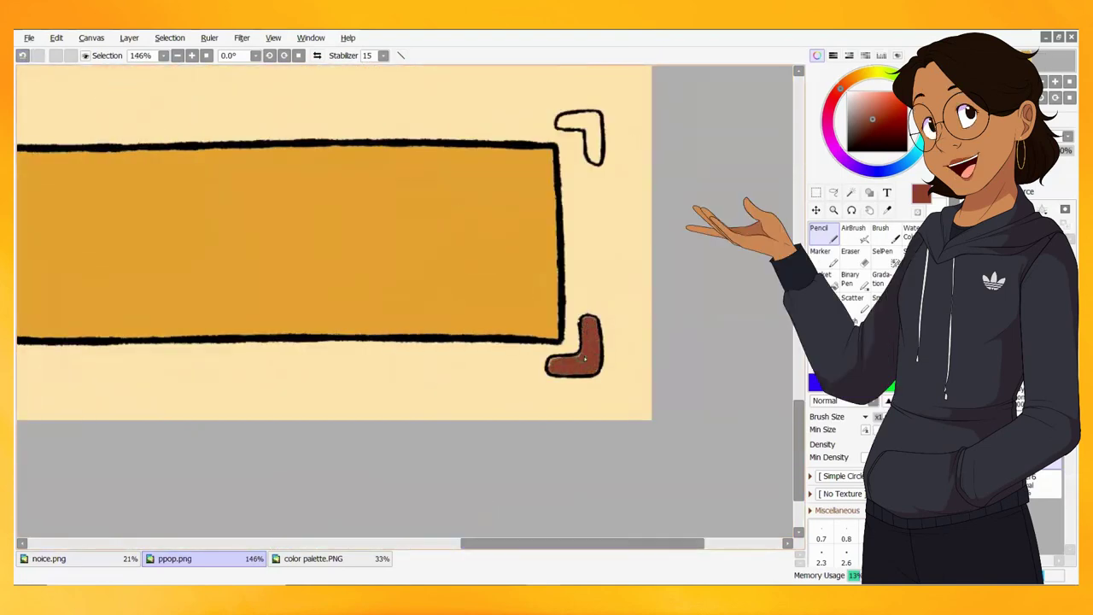
{"action": "scroll", "coordinate": [589, 361], "scroll_direction": "up", "scroll_amount": 3}
{"action": "scroll", "coordinate": [564, 342], "scroll_direction": "down", "scroll_amount": 4}
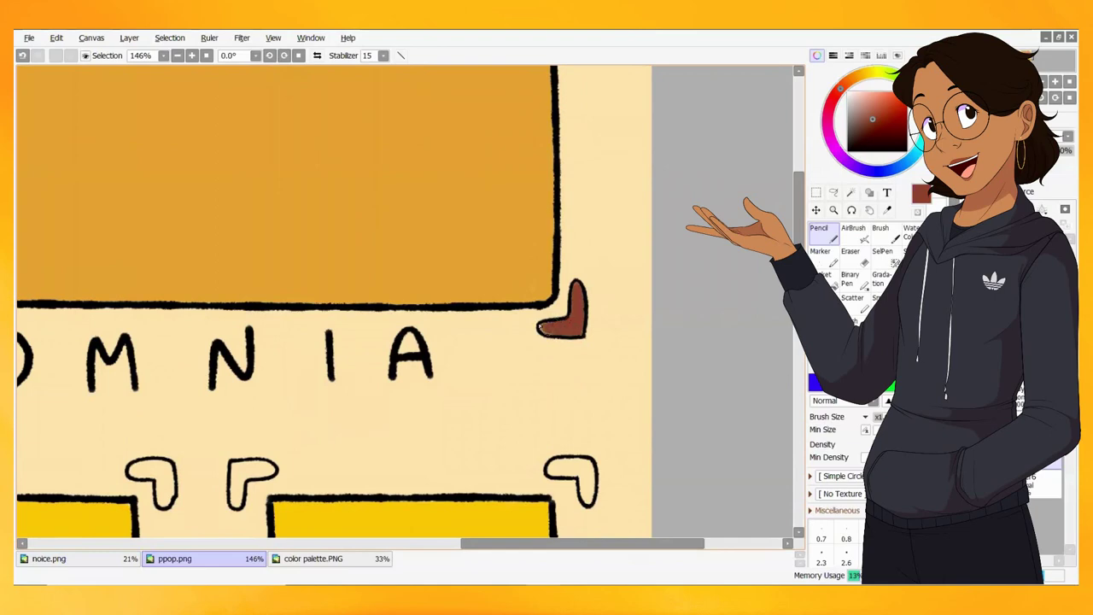
{"action": "scroll", "coordinate": [576, 290], "scroll_direction": "up", "scroll_amount": 4}
{"action": "scroll", "coordinate": [508, 532], "scroll_direction": "left", "scroll_amount": 6}
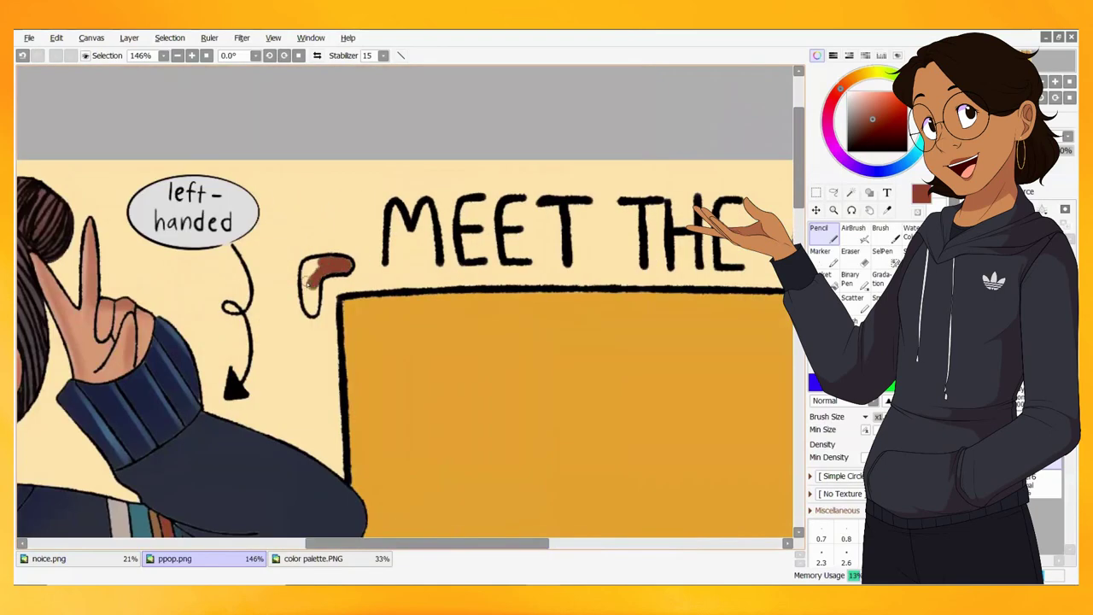
{"action": "scroll", "coordinate": [545, 295], "scroll_direction": "down", "scroll_amount": 5}
{"action": "scroll", "coordinate": [545, 295], "scroll_direction": "up", "scroll_amount": 3}
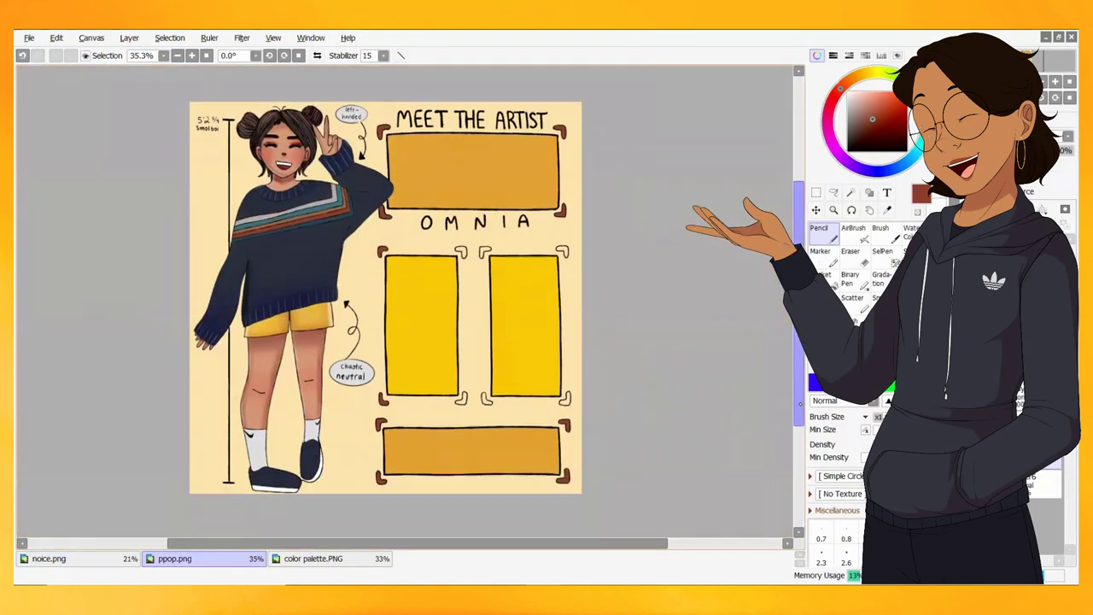
{"action": "scroll", "coordinate": [544, 295], "scroll_direction": "up", "scroll_amount": 4}
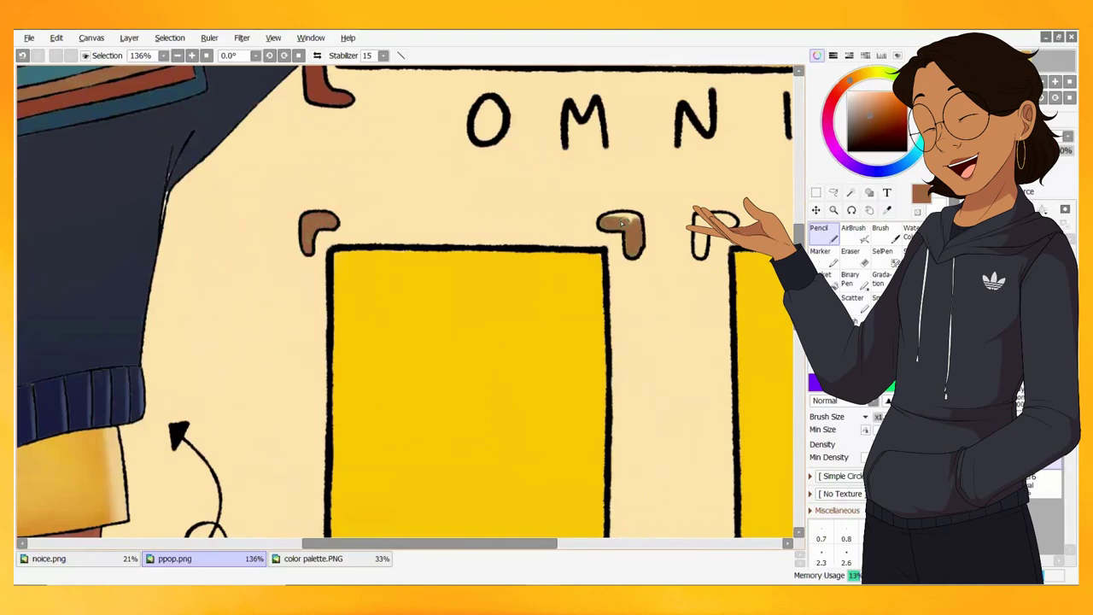
{"action": "scroll", "coordinate": [316, 369], "scroll_direction": "down", "scroll_amount": 5}
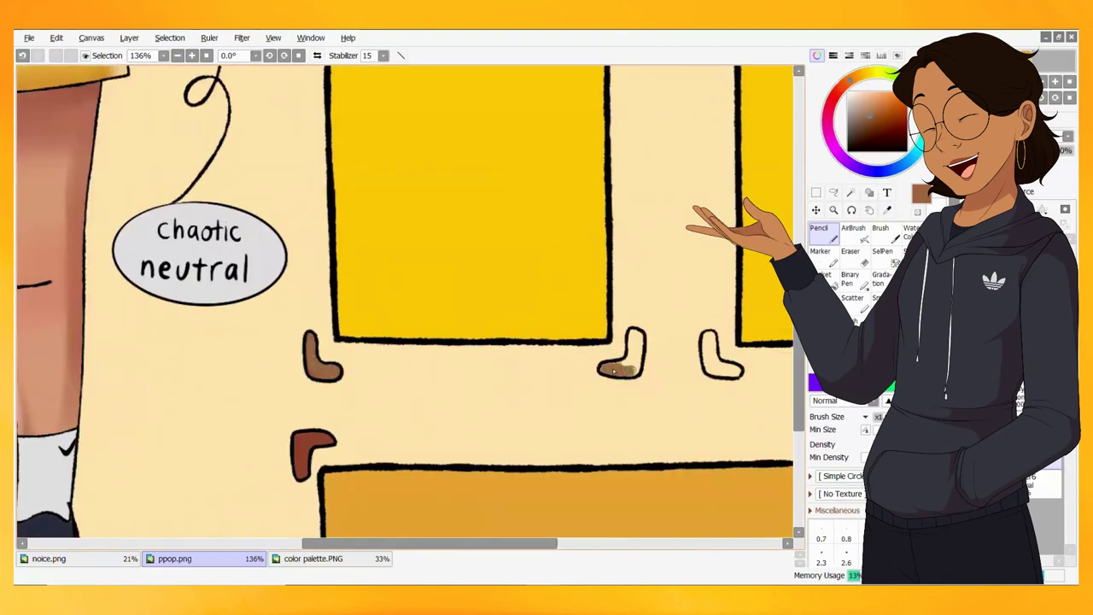